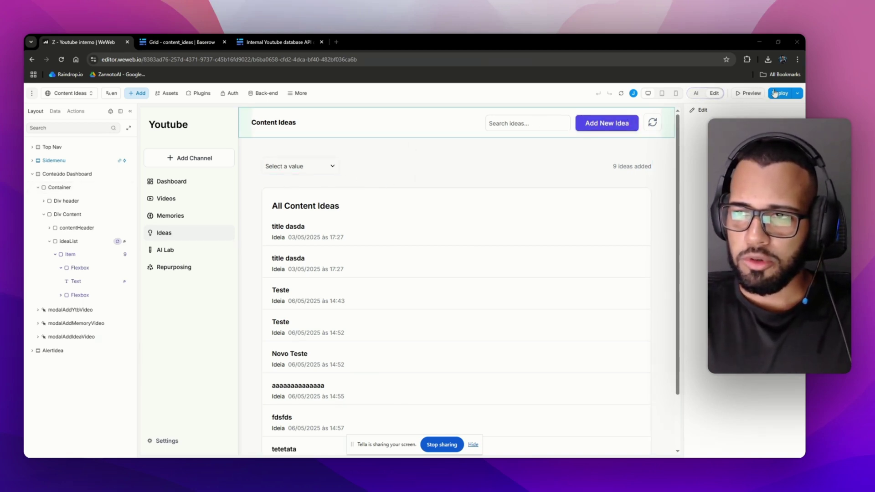
Step: Preview the app, visit the Dashboard and Memories pages, and look through the full list on the Ideas page
left_click(748, 93)
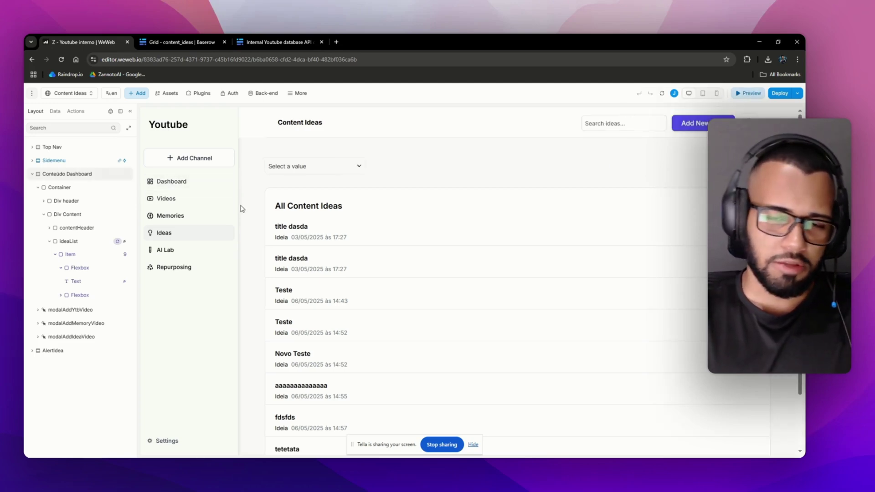
left_click(220, 192)
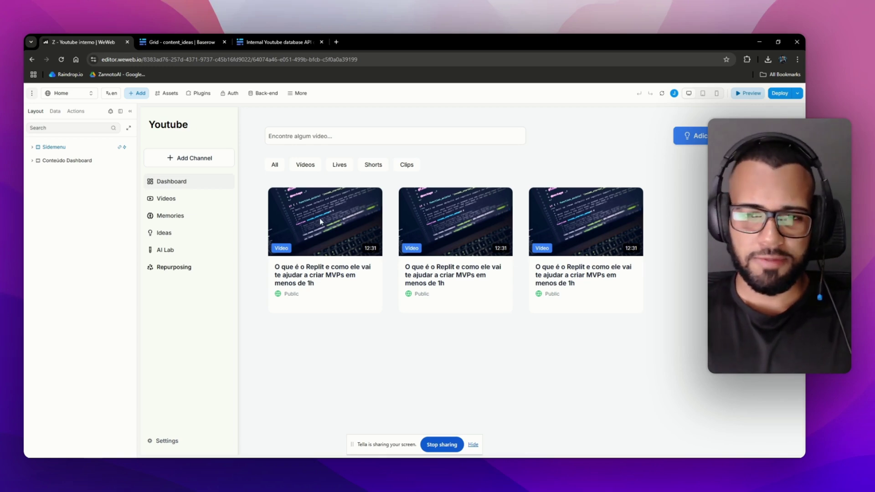
left_click(196, 219)
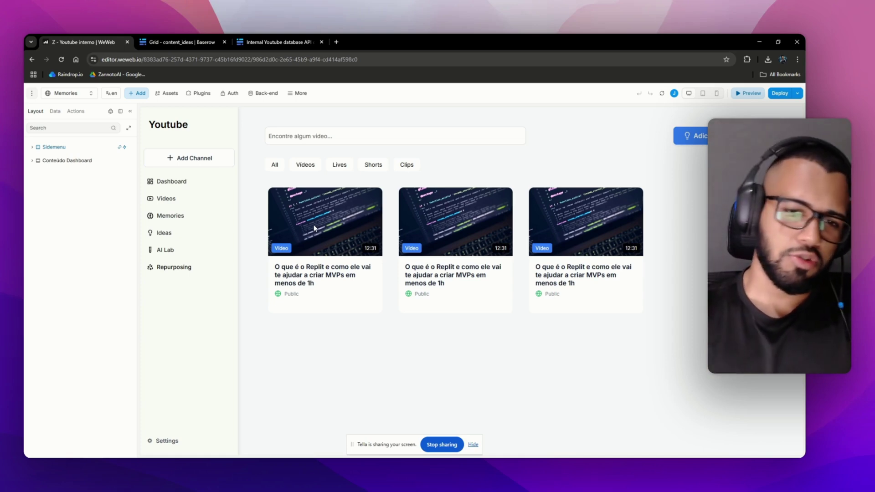
left_click(182, 236)
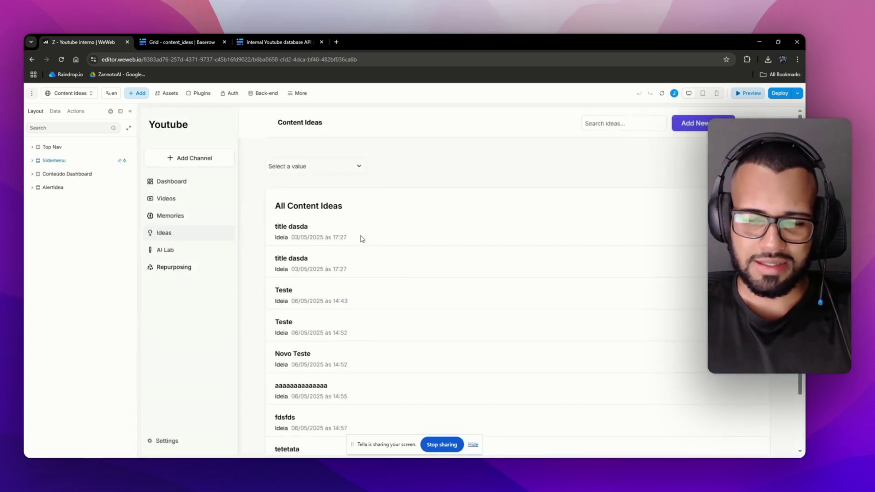
scroll(347, 252, "down", 2)
scroll(337, 200, "up", 2)
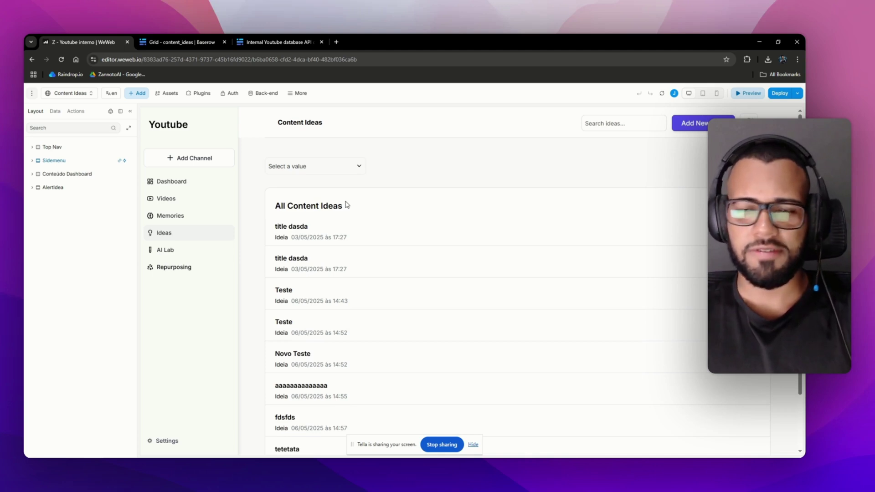
scroll(339, 219, "down", 2)
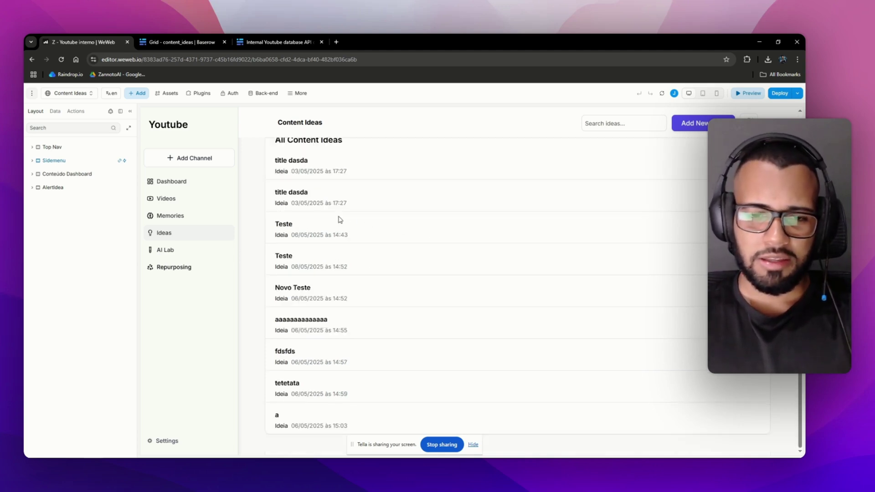
Step: Switch to Baserow and delete the "tetetata" row from the content_ideas table
left_click(191, 40)
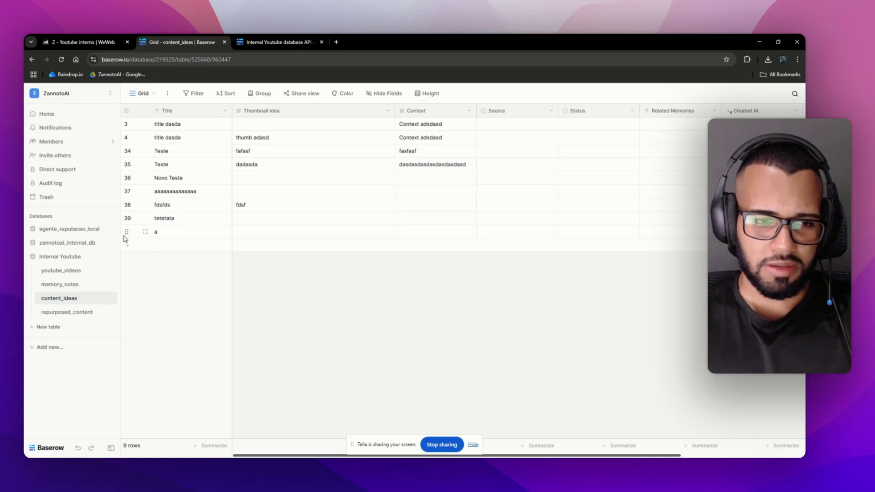
right_click(379, 225)
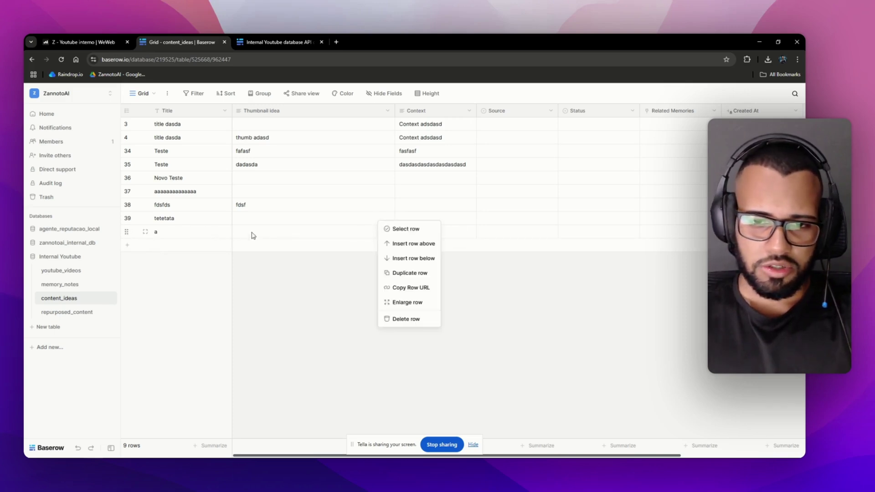
left_click(417, 320)
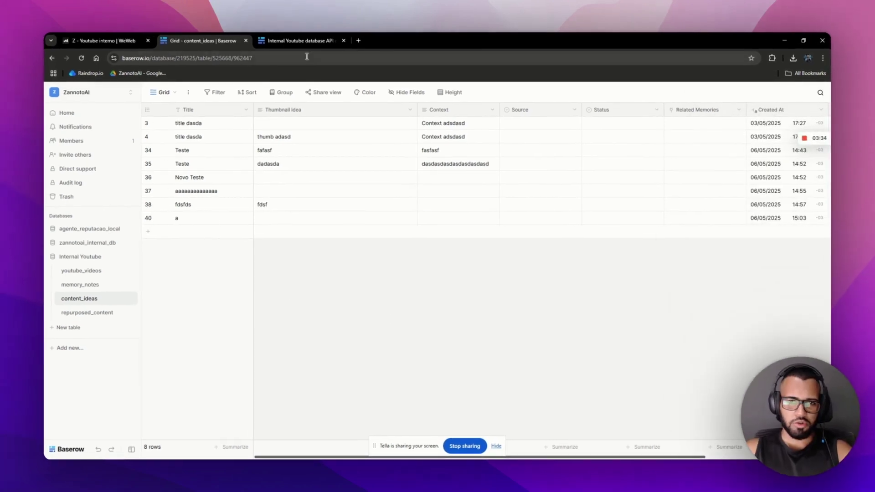
Step: Switch back to the WeWeb preview, refresh the content ideas list and check the number of ideas added
left_click(118, 38)
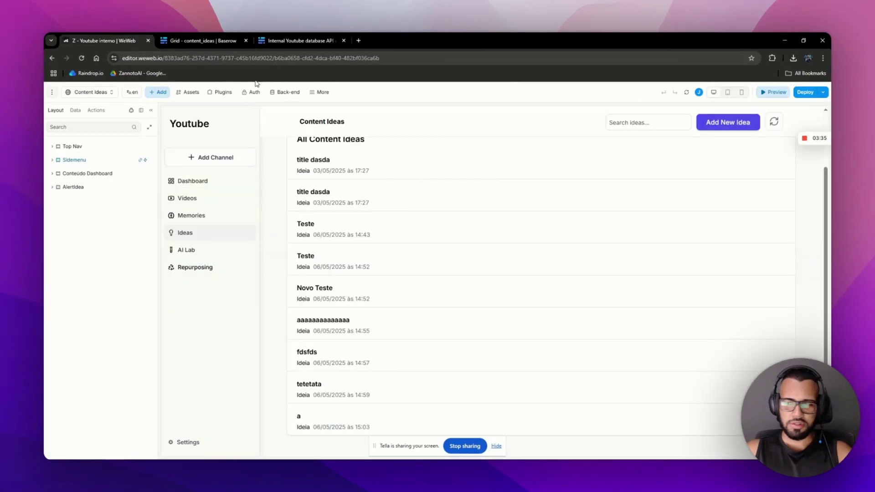
left_click(772, 122)
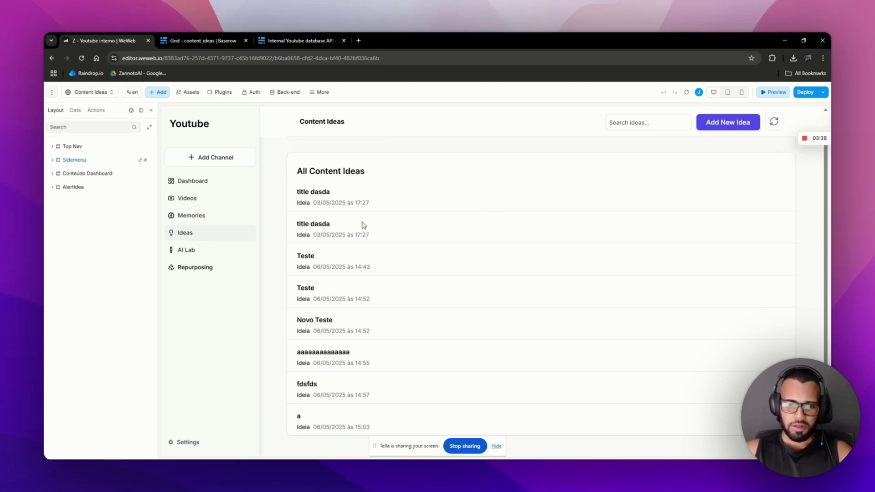
scroll(757, 173, "up", 1)
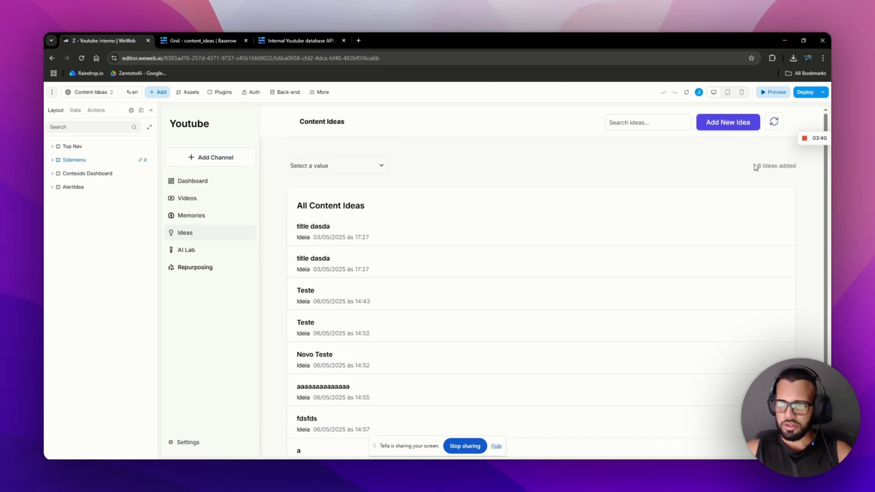
left_click_drag(754, 165, 800, 166)
left_click(800, 167)
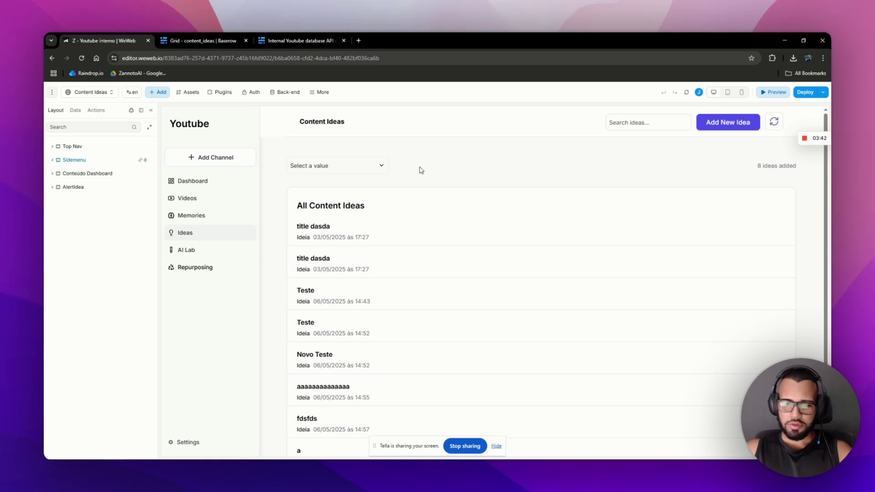
Step: Leave the preview and examine the formula bound to the repeated items of the ideaList container
left_click(777, 93)
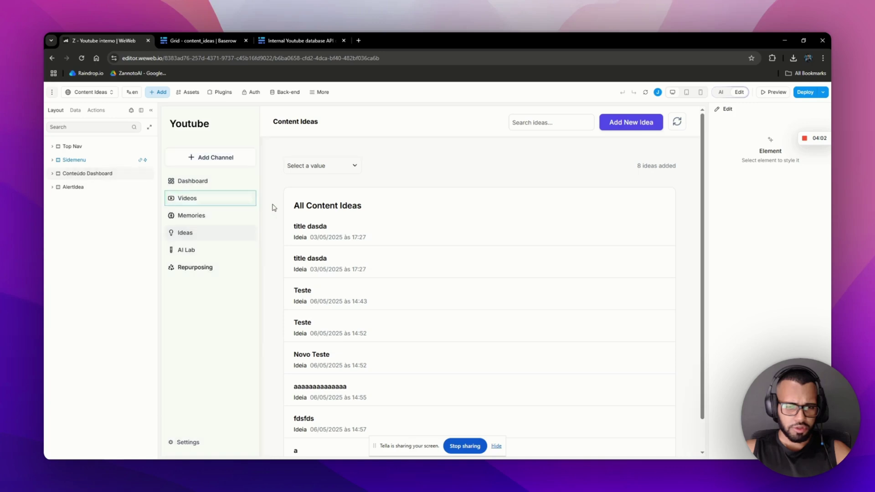
left_click(401, 222)
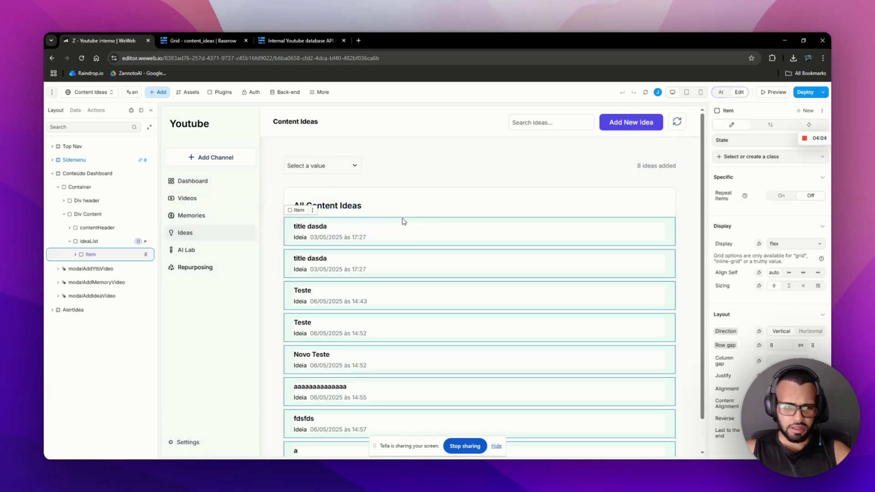
left_click(89, 243)
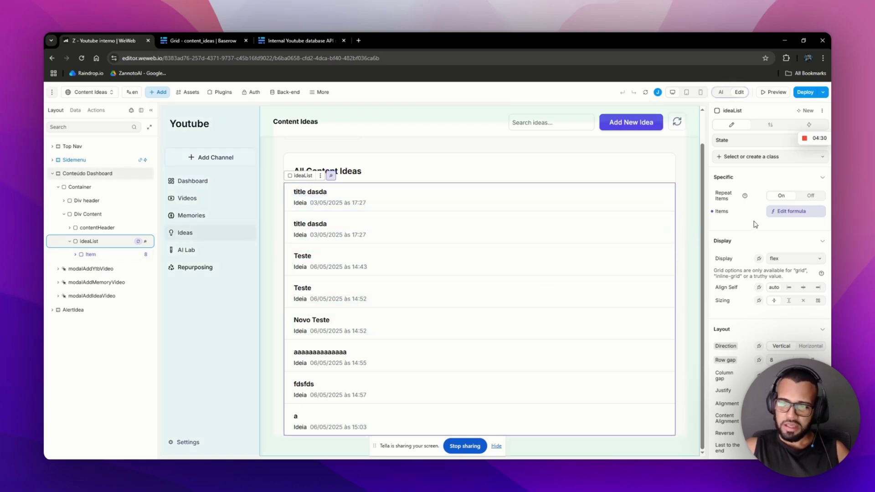
left_click(790, 212)
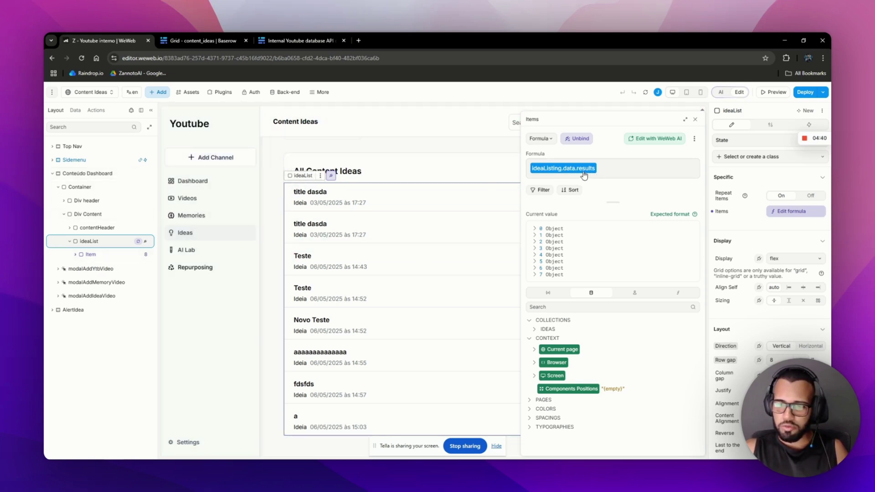
left_click(695, 119)
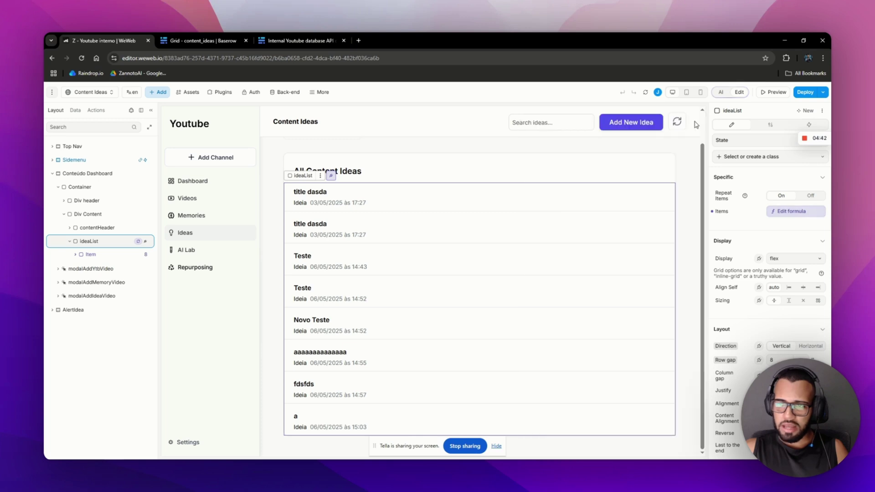
Step: Open the ideaListing collection and review its REST API request configuration, including the Baserow URL
left_click(72, 111)
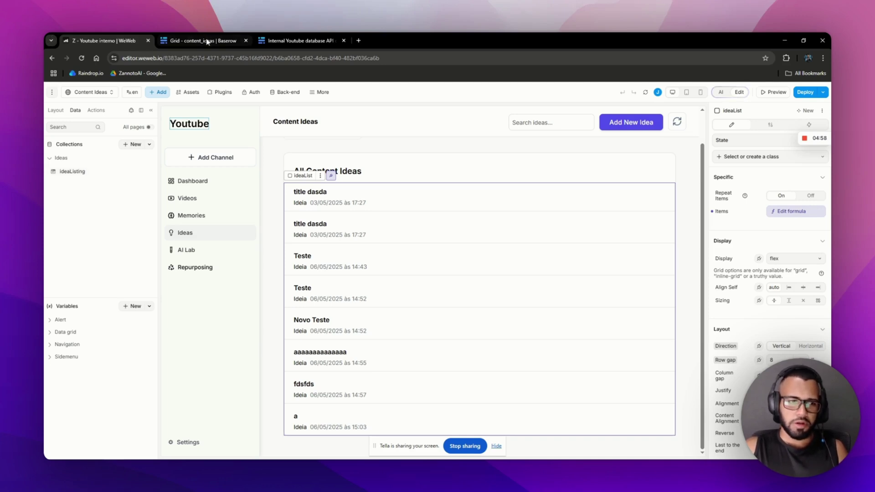
left_click(68, 171)
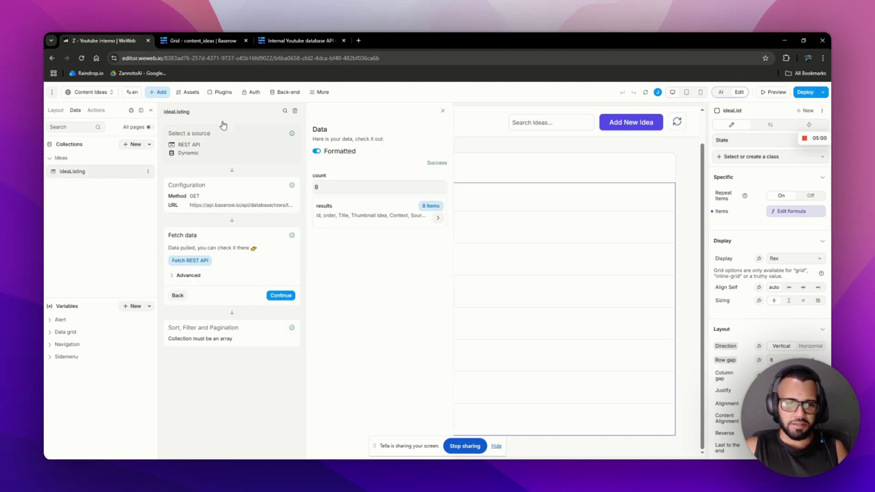
left_click(216, 40)
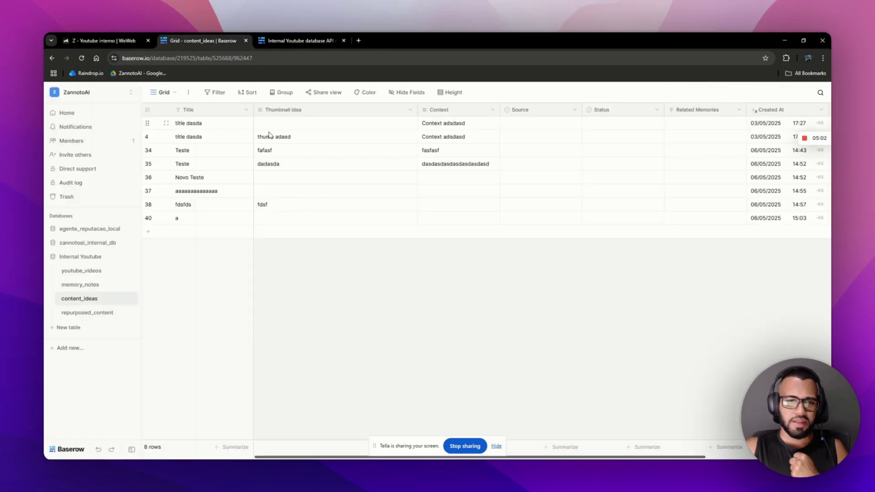
left_click(80, 38)
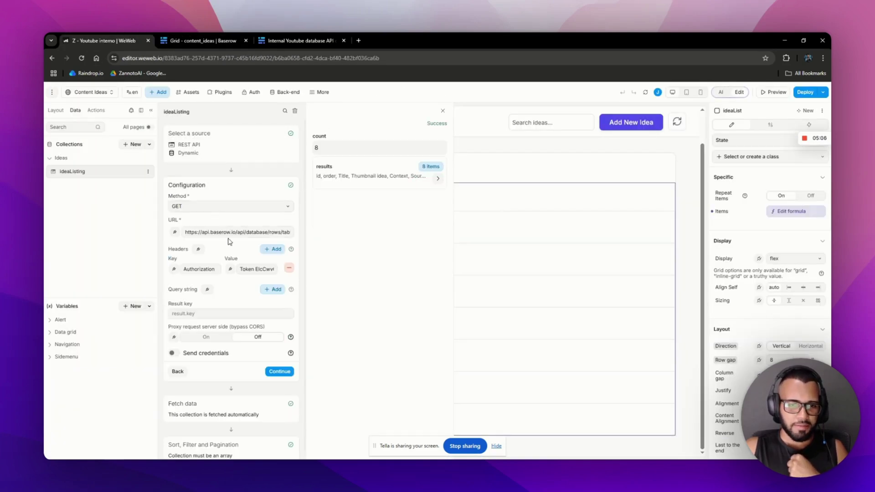
left_click_drag(226, 229, 276, 227)
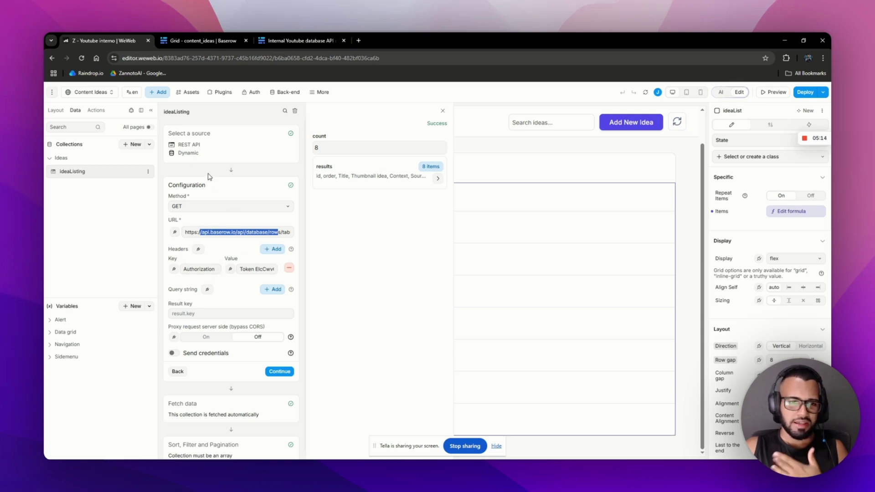
left_click(210, 190)
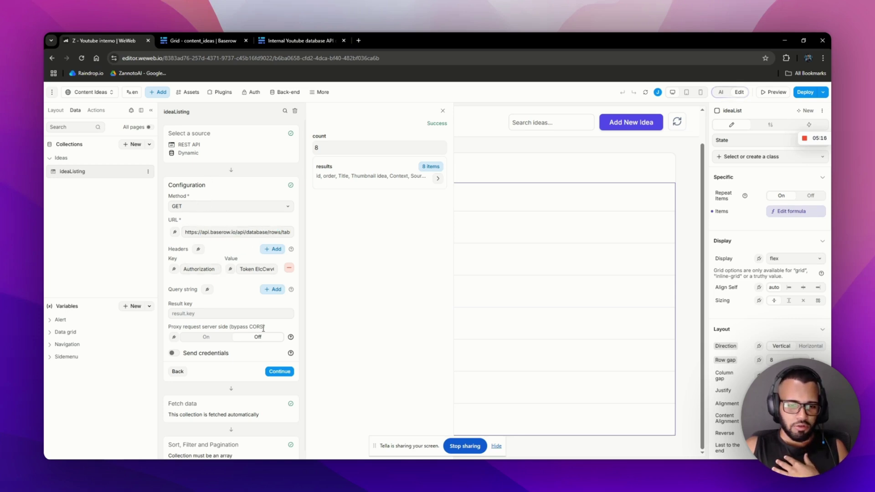
Step: Fetch the ideaListing REST API data, open its results array and compare the records and page list with Baserow's content_ideas table
left_click(217, 406)
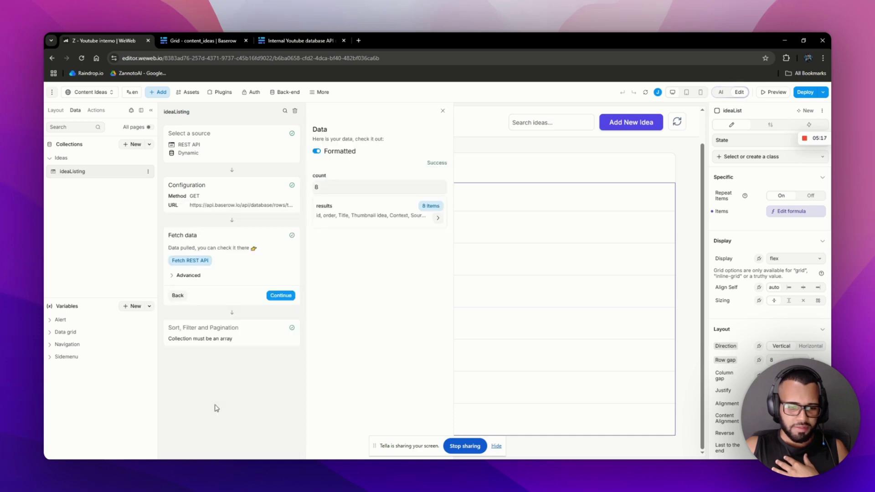
left_click(195, 262)
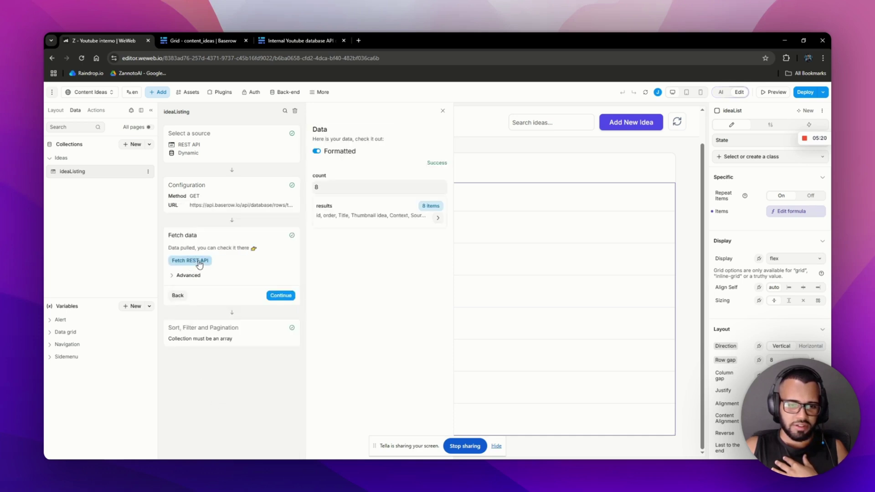
left_click(361, 217)
left_click(210, 39)
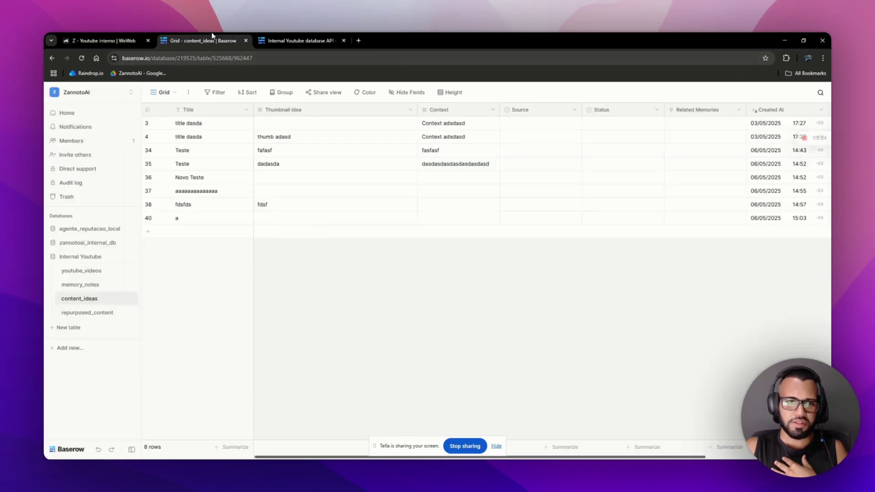
left_click(102, 41)
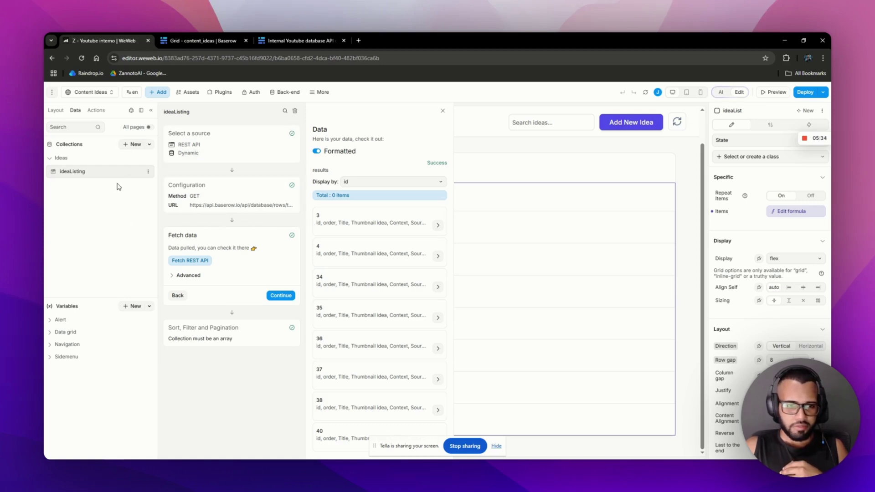
left_click(545, 205)
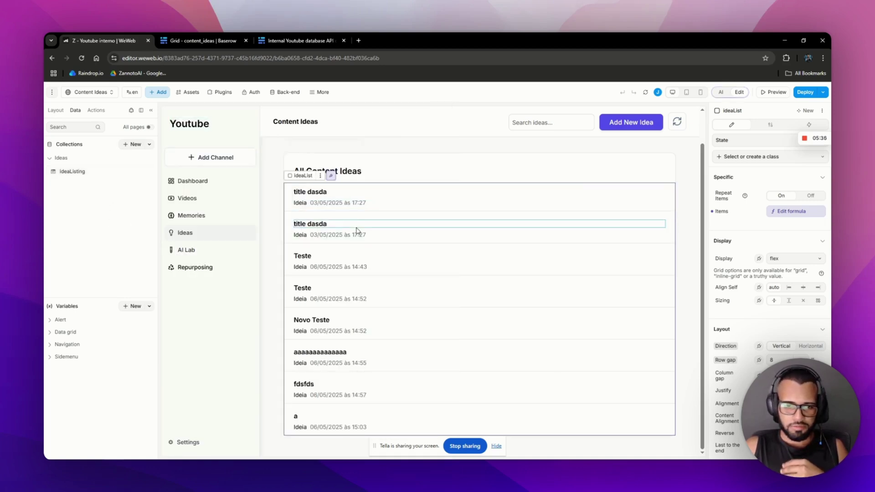
left_click(193, 37)
left_click(110, 40)
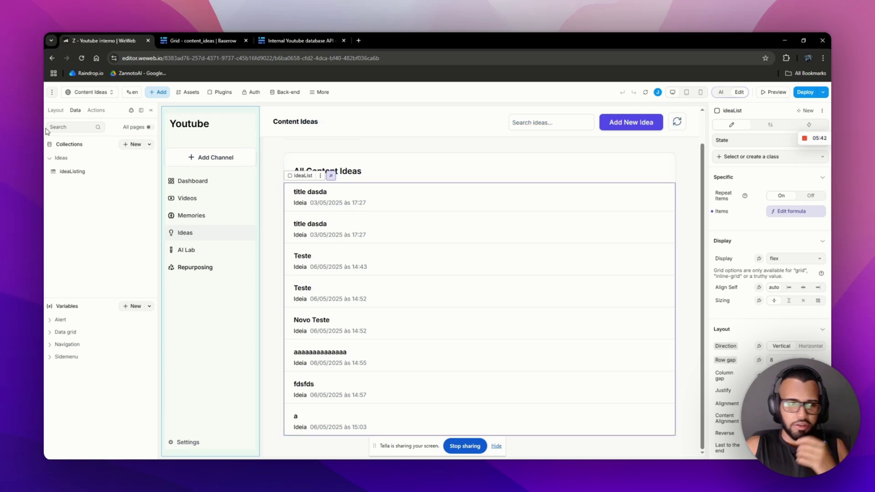
Step: Examine the layout structure of ideaList and its title text element against the Baserow table's fields
left_click(56, 110)
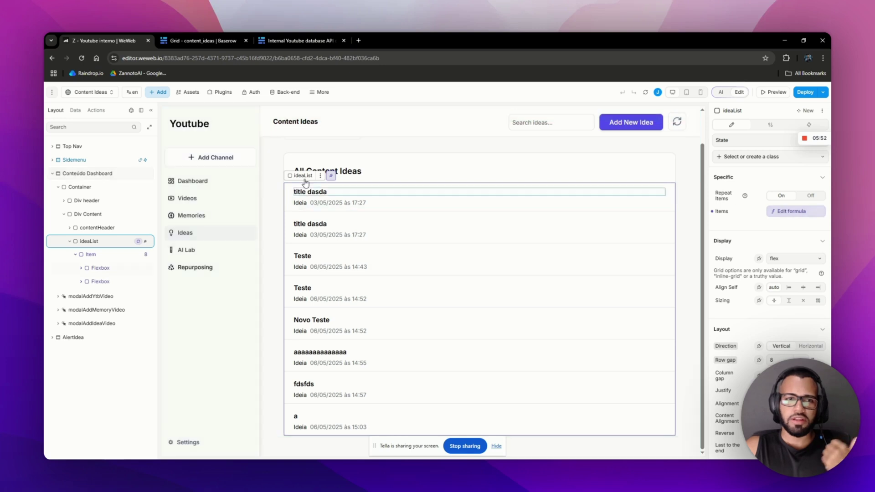
left_click(202, 40)
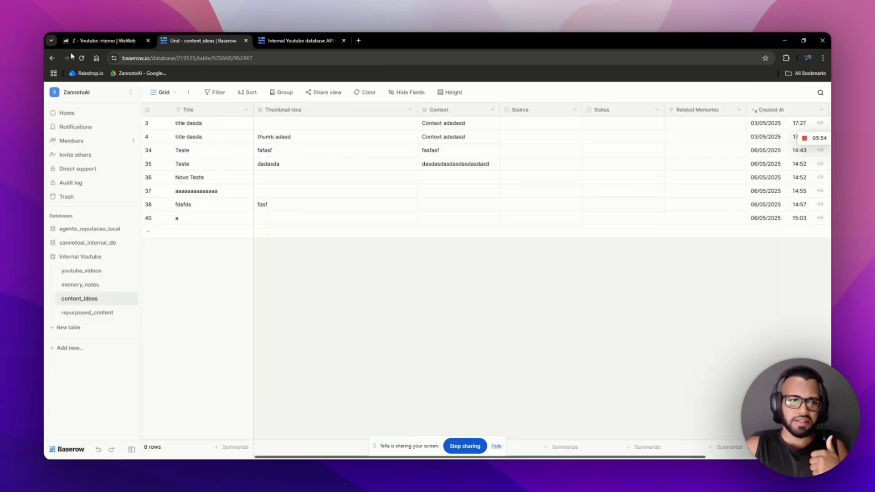
left_click(86, 40)
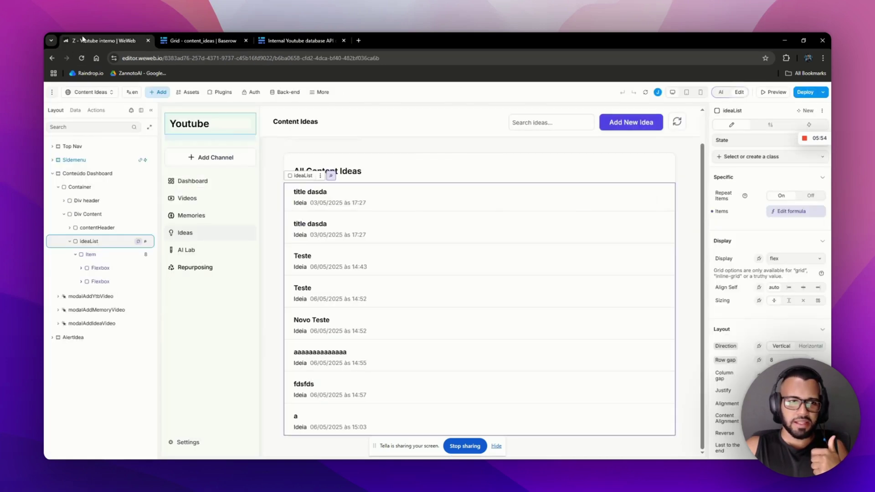
left_click(301, 193)
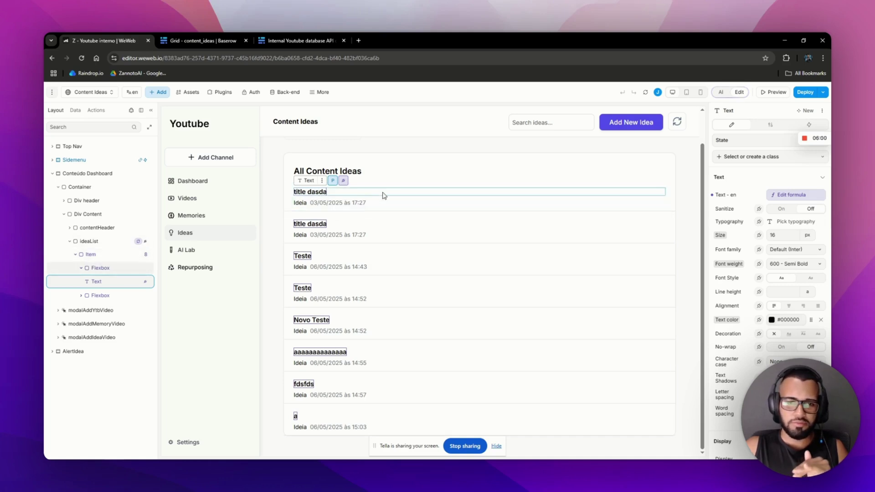
left_click(415, 191)
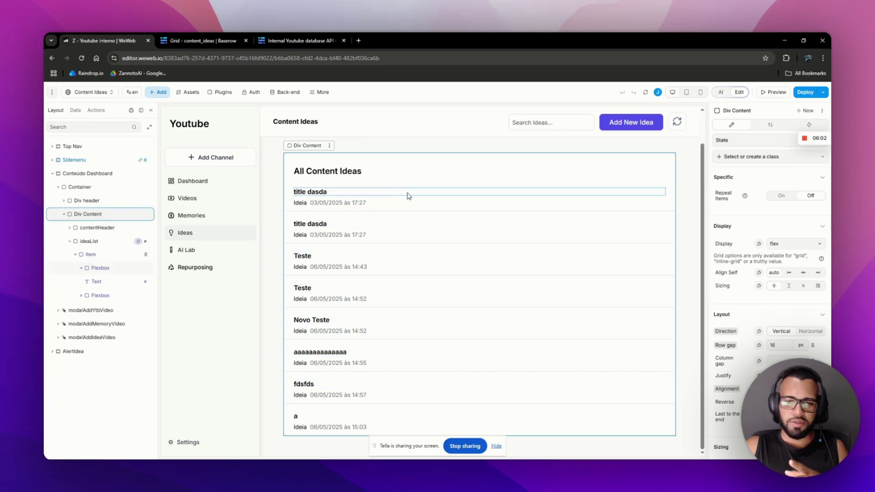
Step: Examine the repeated Item and its parent ideaList container, comparing them with the records and fields of Baserow's content_ideas table
left_click(414, 186)
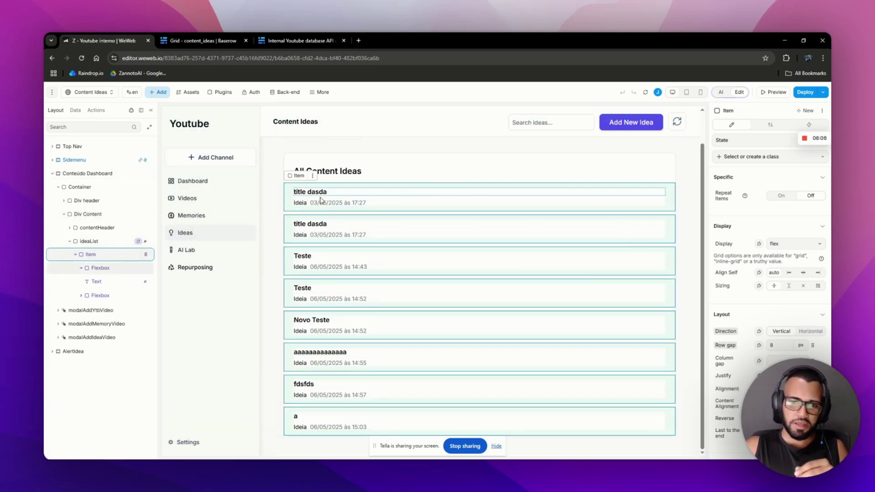
left_click(89, 241)
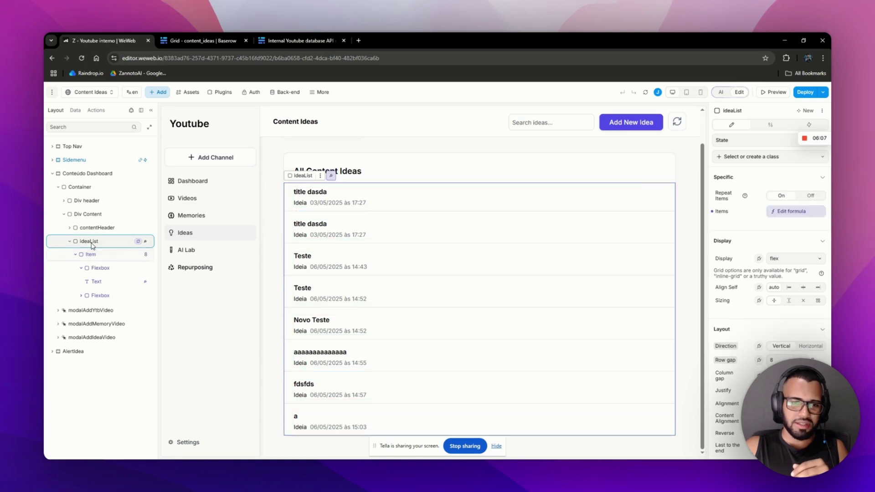
left_click(198, 41)
left_click(97, 40)
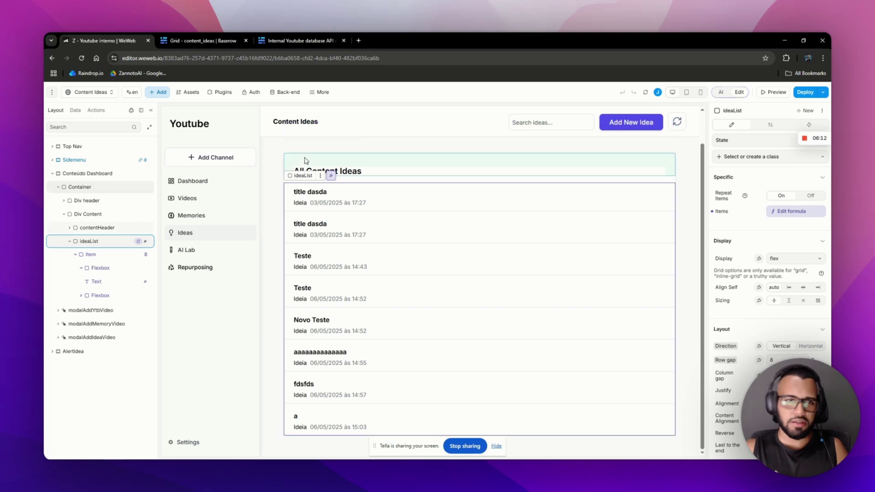
left_click(198, 40)
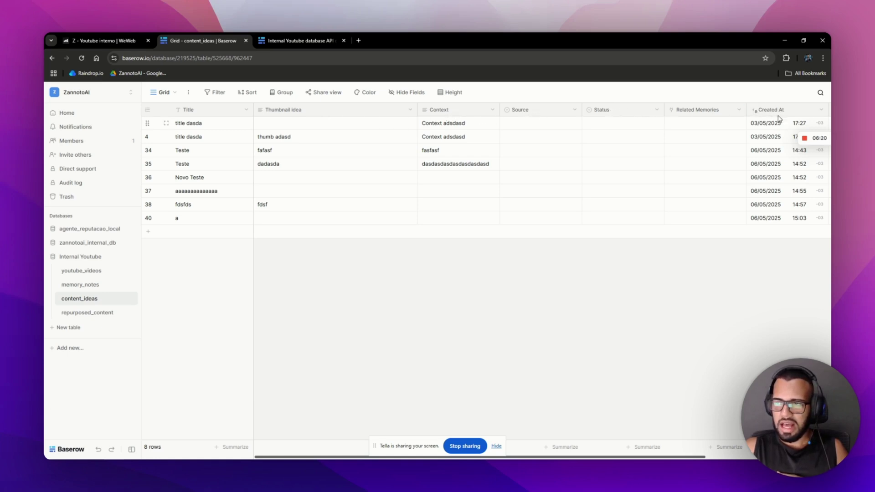
left_click(124, 44)
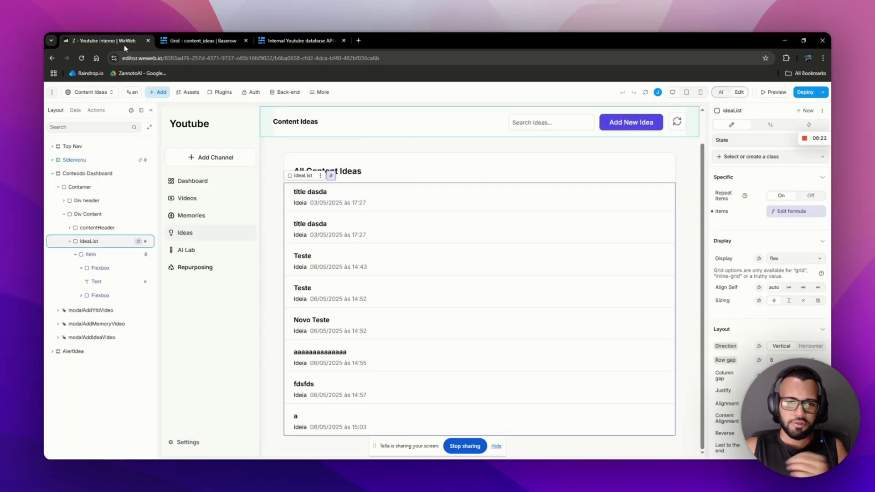
Step: Inspect the formula bound to the idea title text and compare it with the Title column in Baserow's content_ideas table
left_click(326, 193)
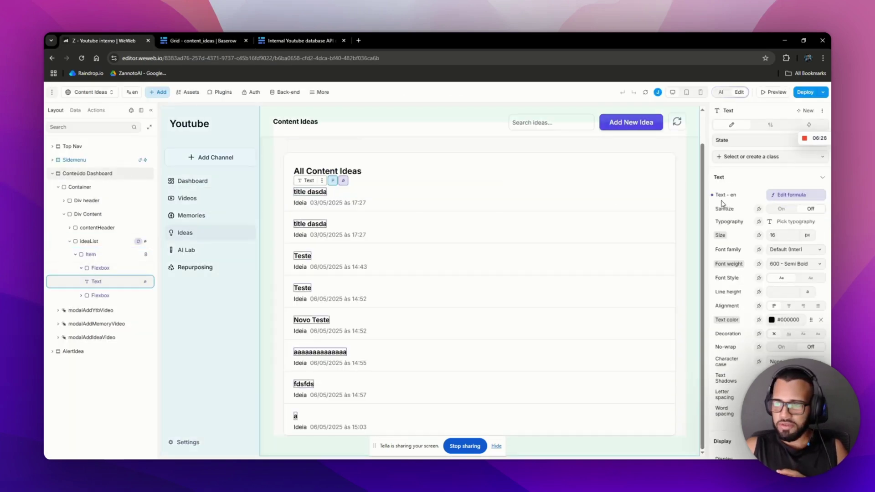
left_click(777, 195)
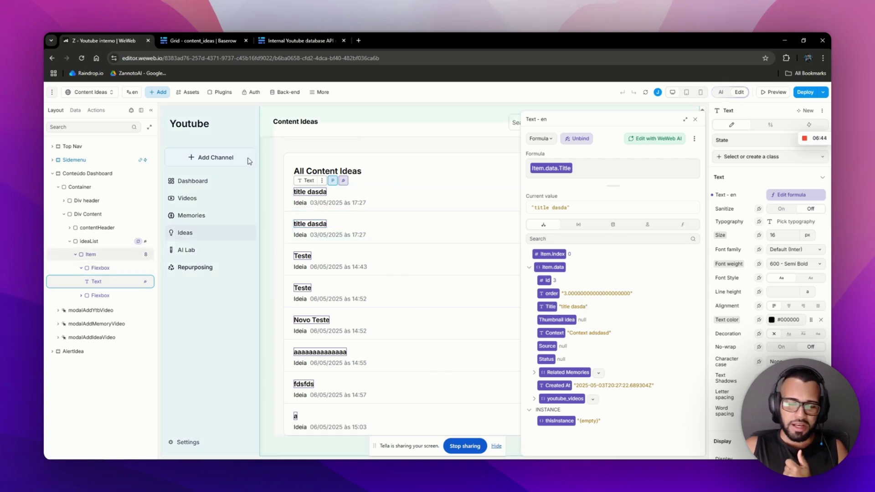
left_click(181, 40)
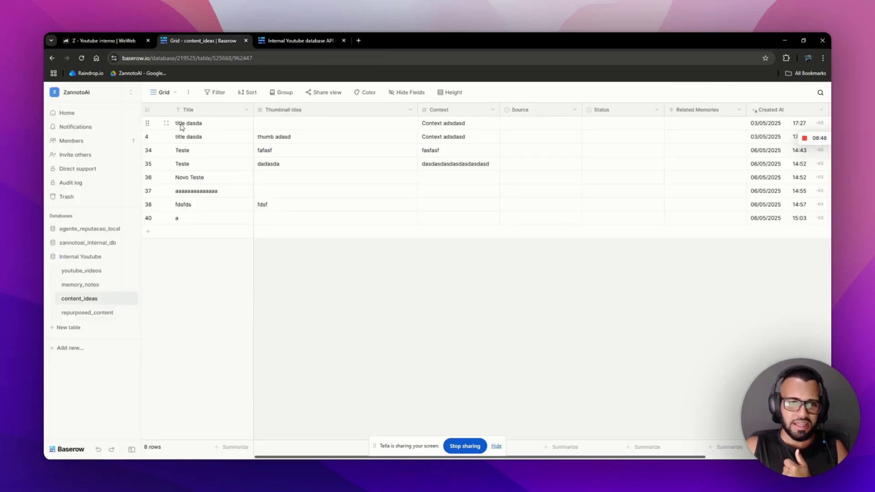
left_click(102, 42)
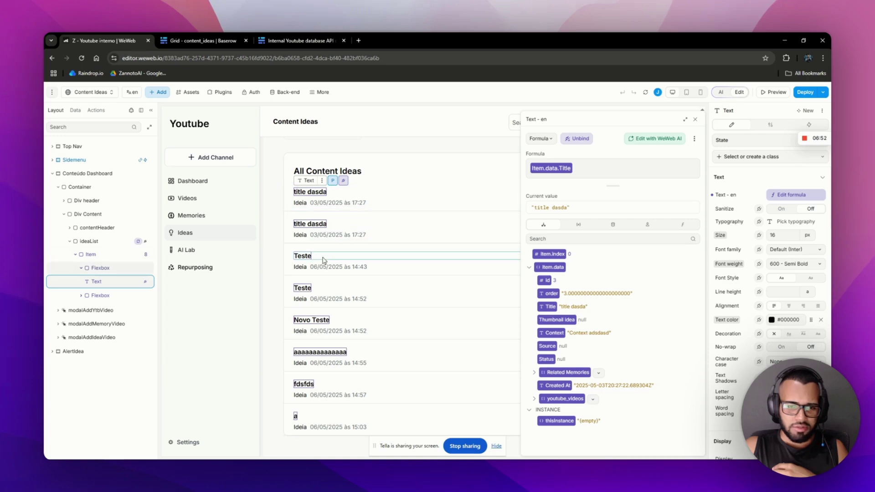
left_click(182, 41)
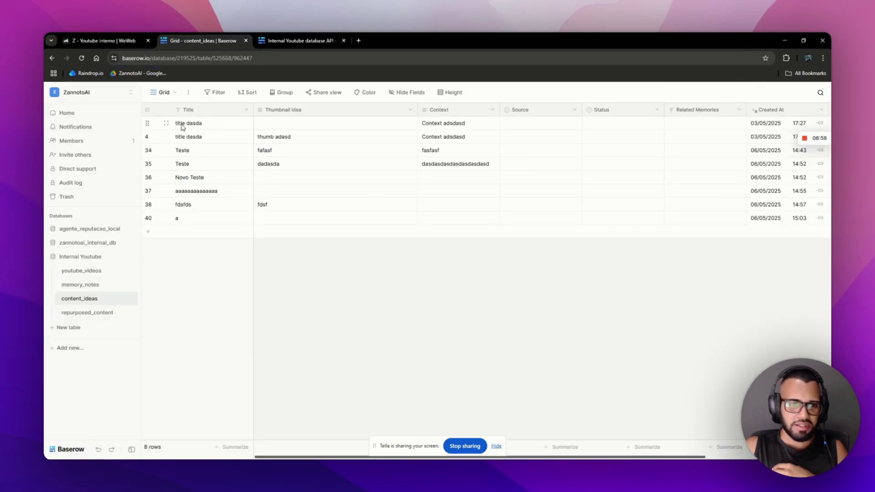
left_click(105, 40)
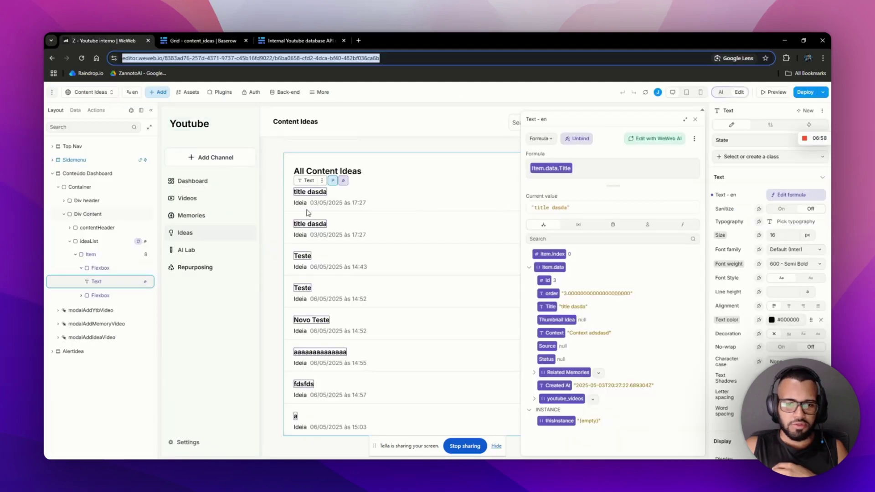
Step: Inspect the date text's formula, including its Created At field and 'pt-BR' locale formatting, and compare it with Baserow's Created At column
left_click(330, 236)
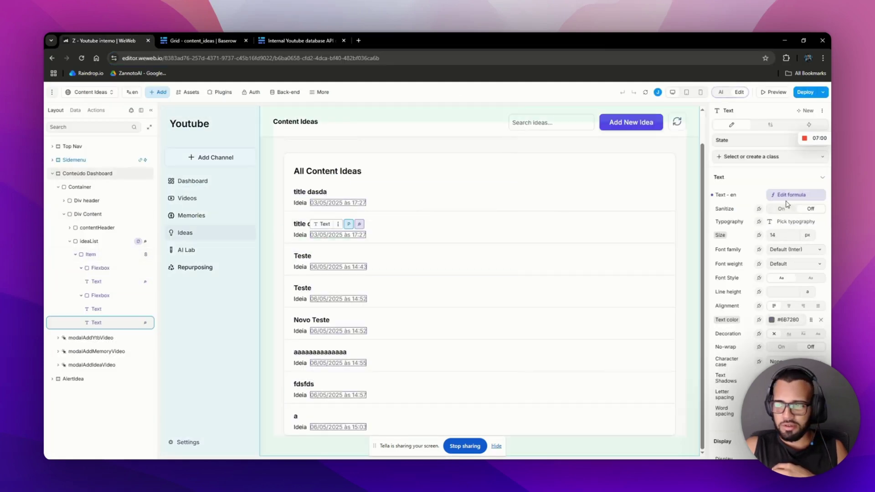
left_click(770, 196)
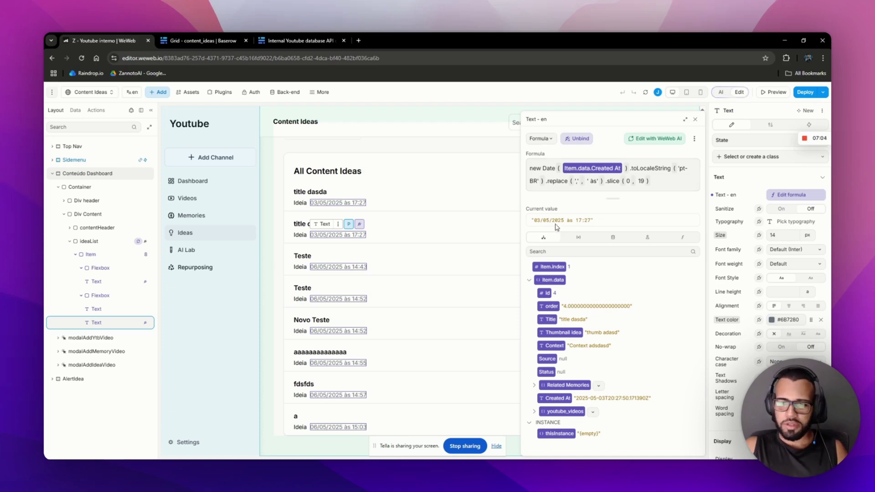
left_click(204, 42)
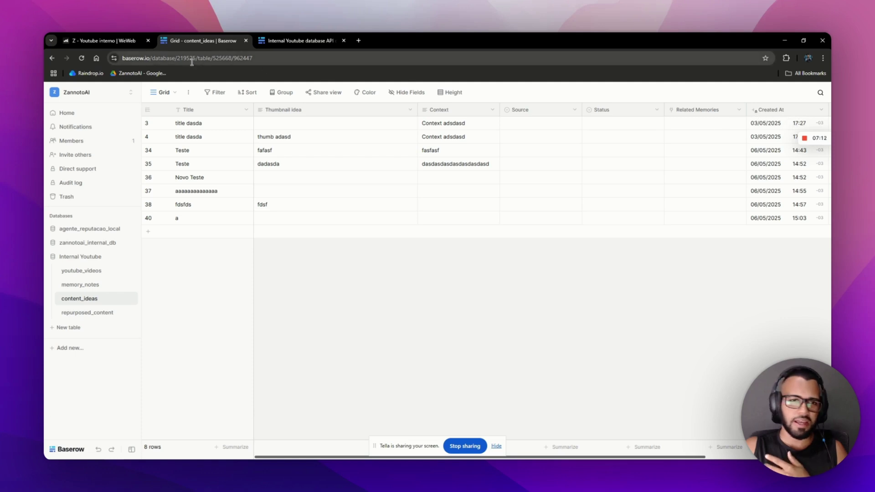
left_click(100, 40)
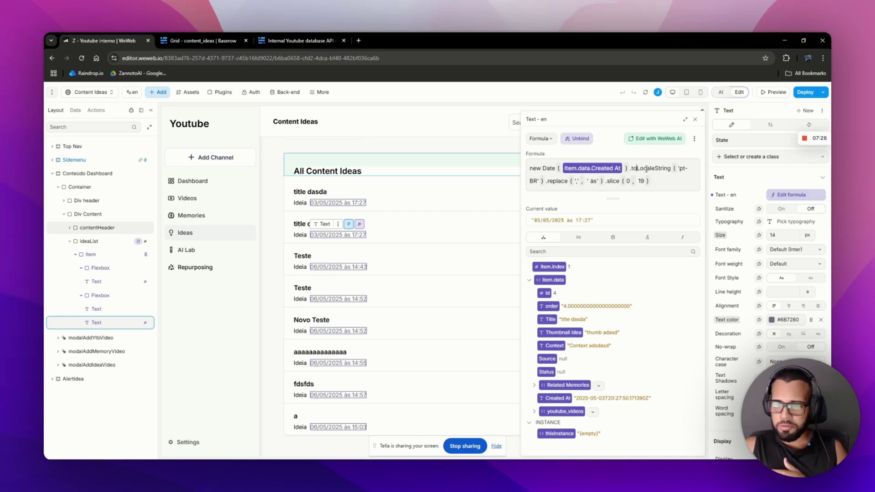
key("ctrl+a")
key("Right")
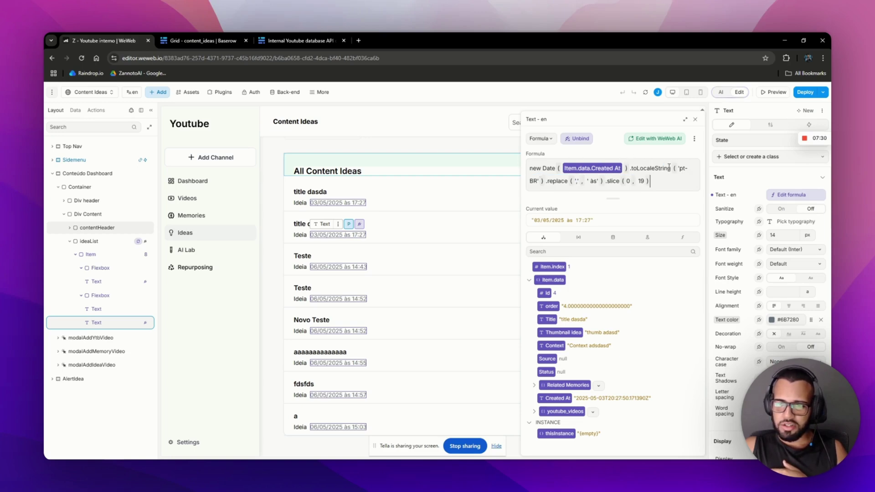
left_click_drag(681, 167, 686, 167)
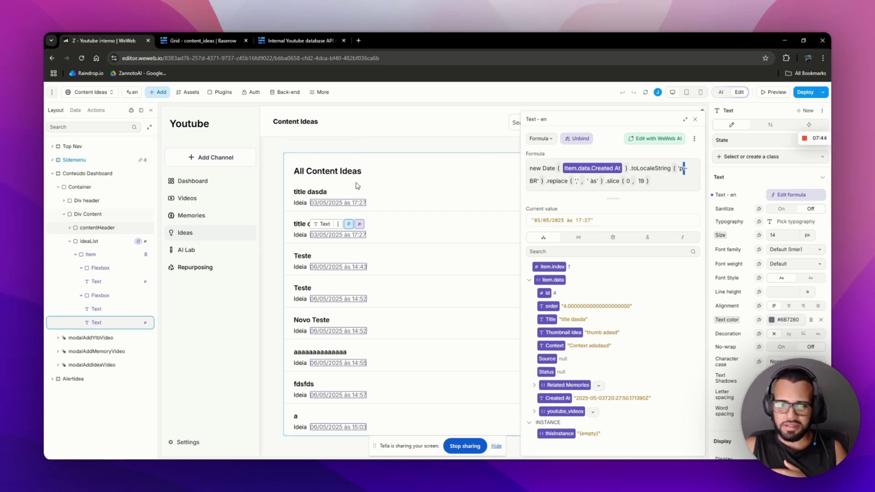
Step: Preview the Content Ideas page, open the Add New Idea dialog and return to editing with the dialog open
left_click(396, 197)
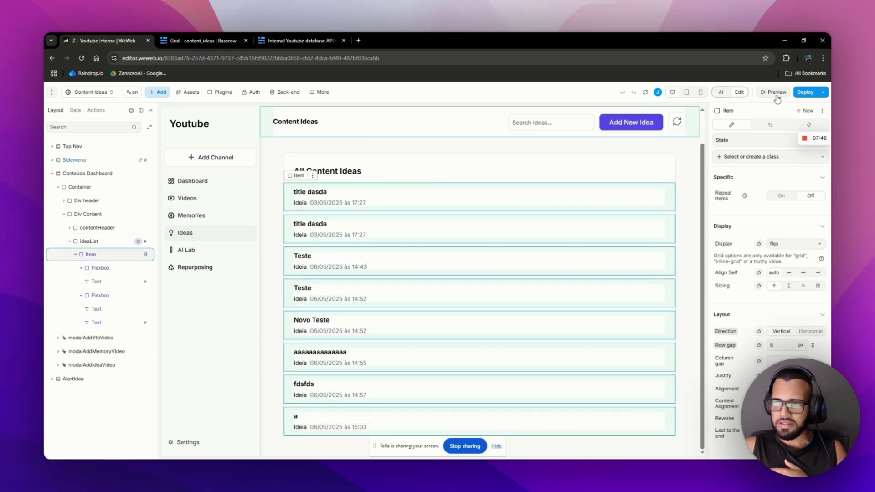
left_click(775, 92)
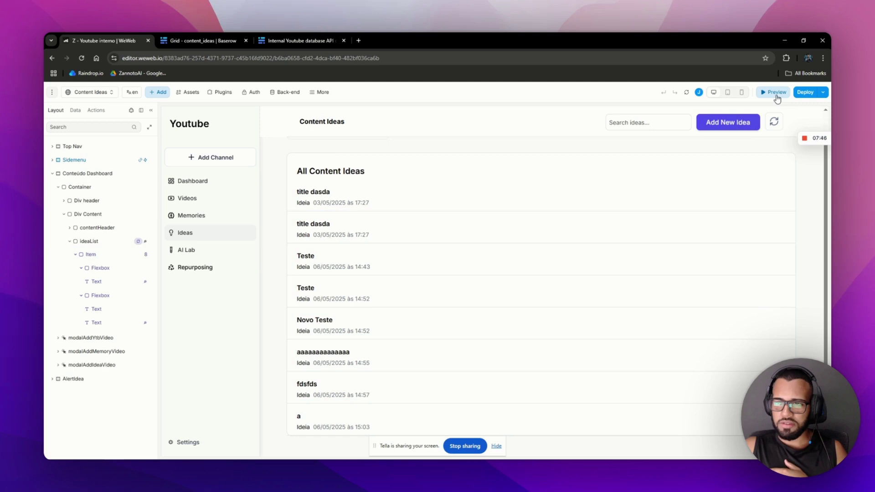
left_click(738, 122)
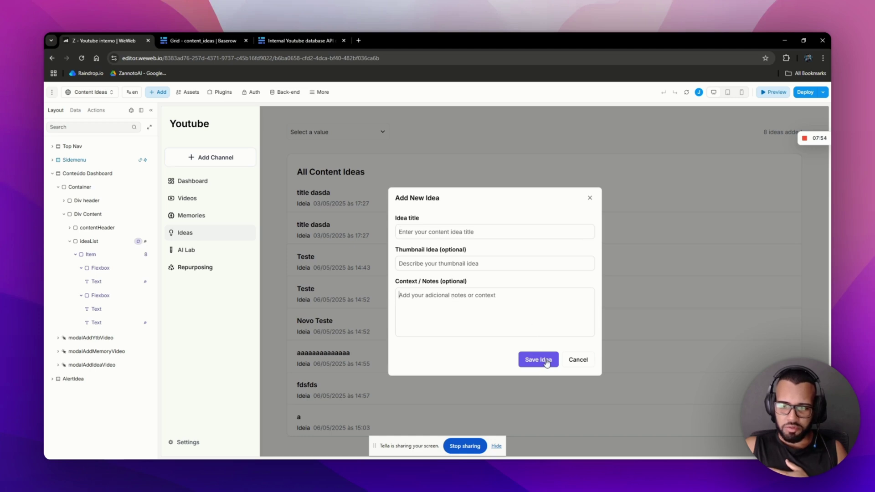
left_click(776, 92)
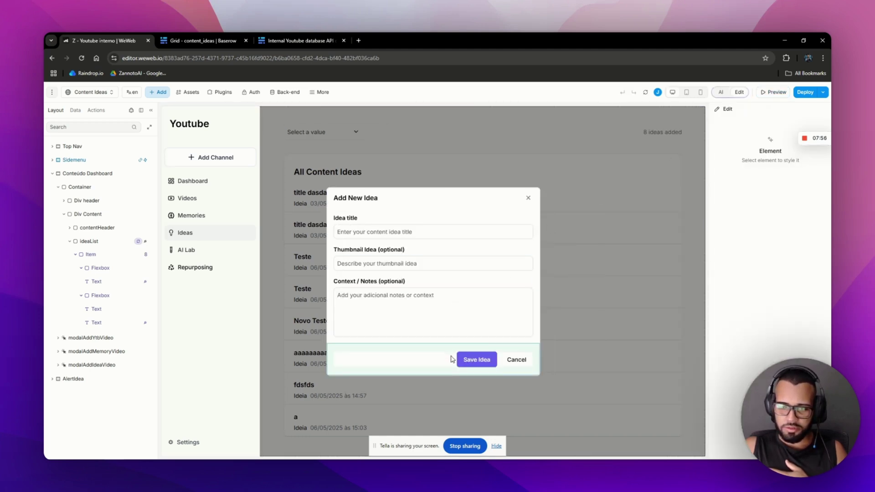
Step: Open the createIdea workflow attached to the Save Idea button in the Add New Idea dialog
left_click(477, 359)
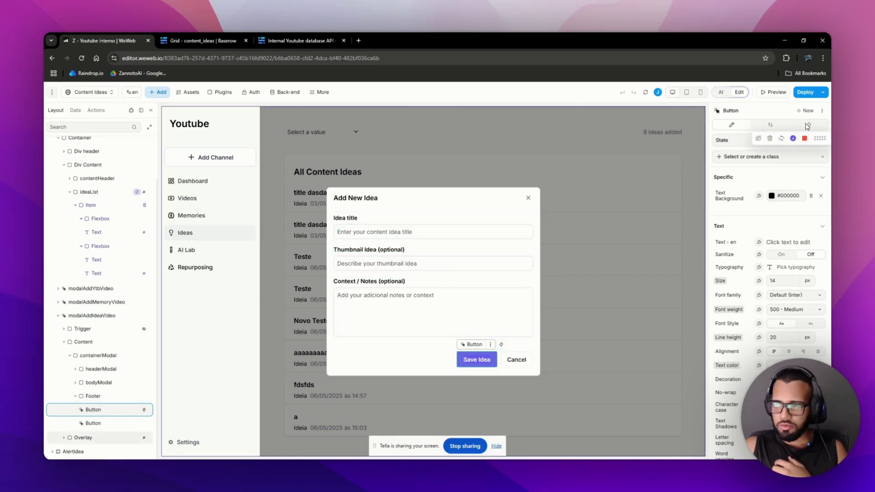
left_click_drag(819, 138, 819, 221)
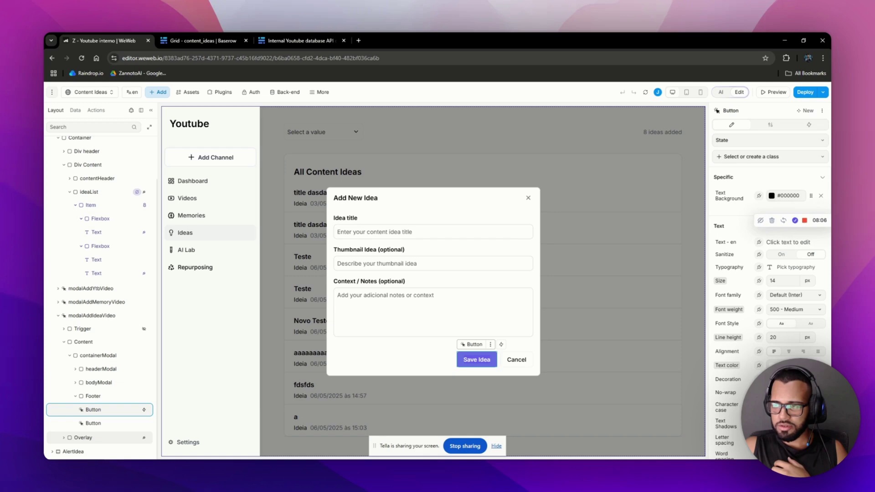
left_click(809, 124)
left_click(725, 161)
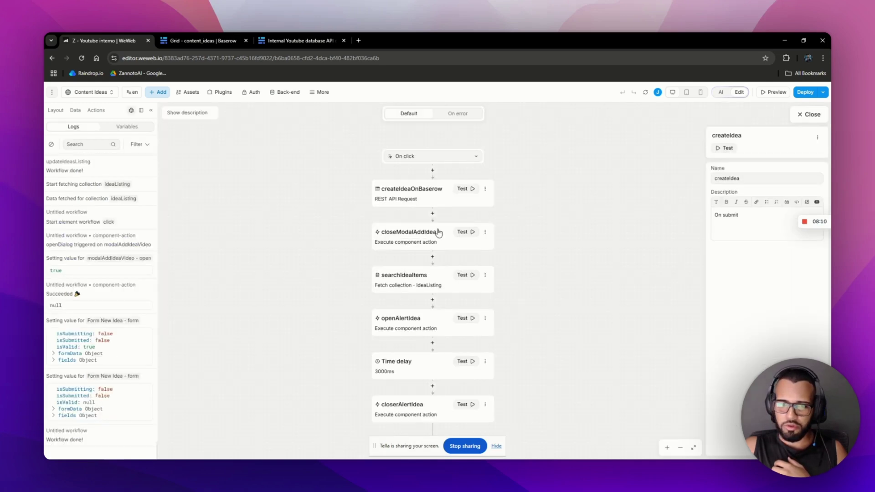
Step: Review the createIdeaOnBaserow request, closeModalAddIdea and searchIdeaItems actions, including the latter's action types, against Baserow's content_ideas table
left_click(428, 196)
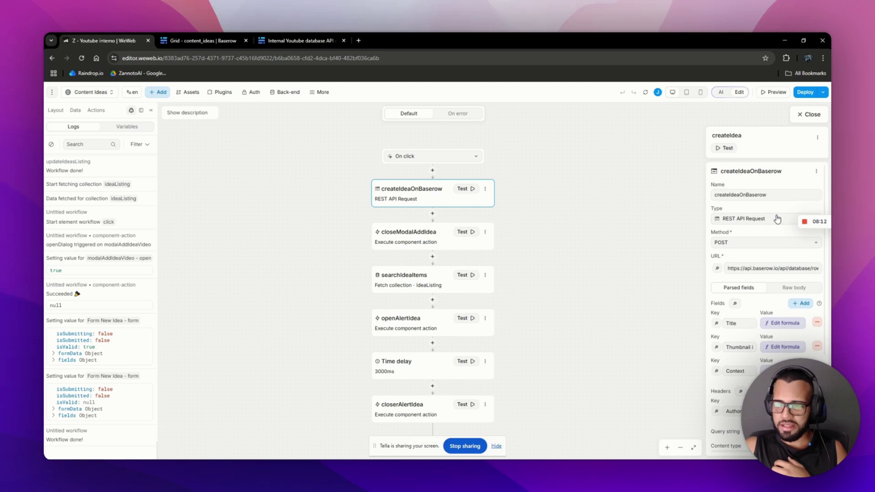
scroll(741, 279, "down", 1)
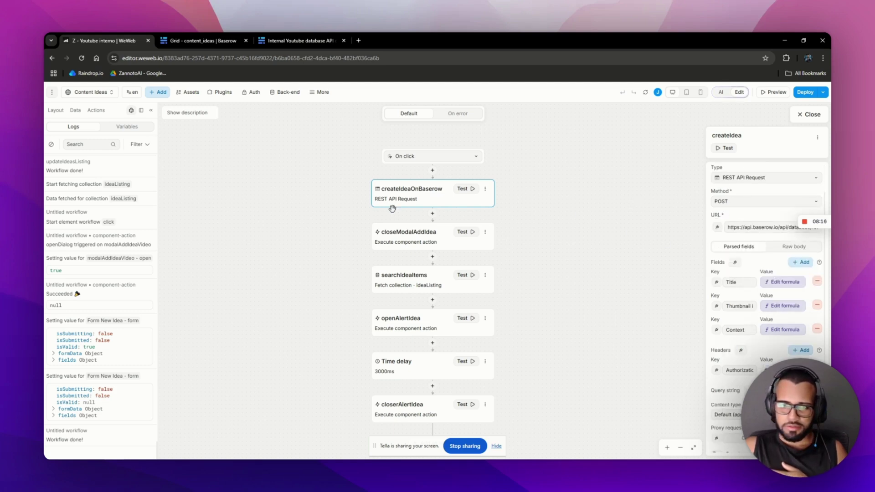
left_click(408, 239)
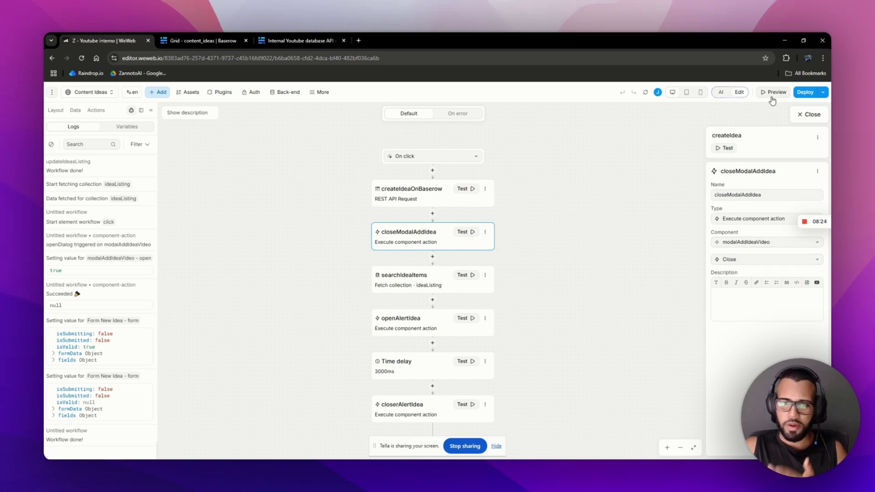
left_click(418, 280)
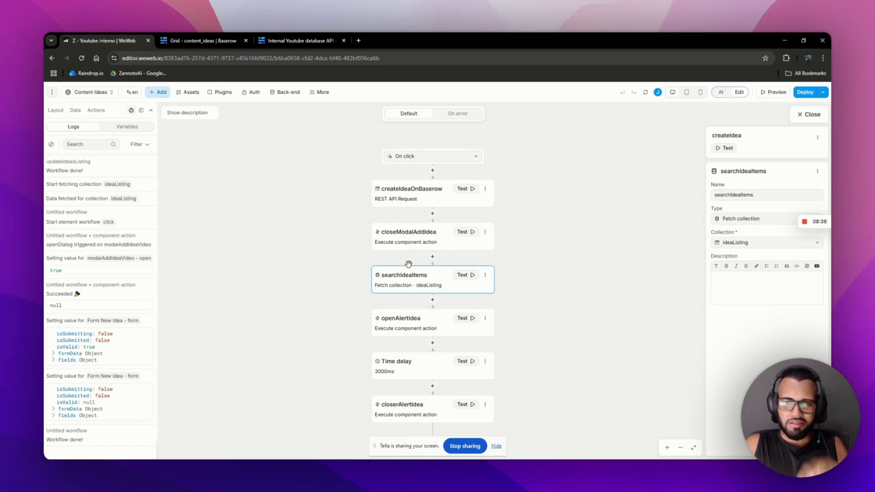
left_click(186, 42)
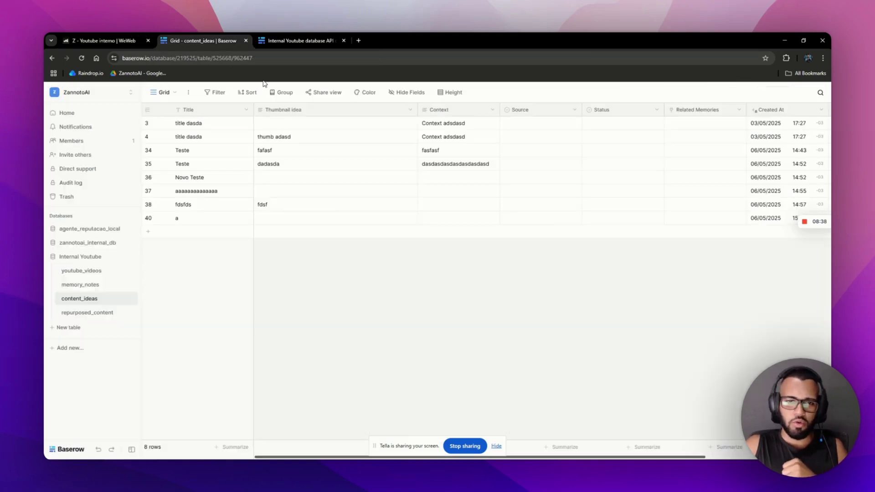
left_click(101, 40)
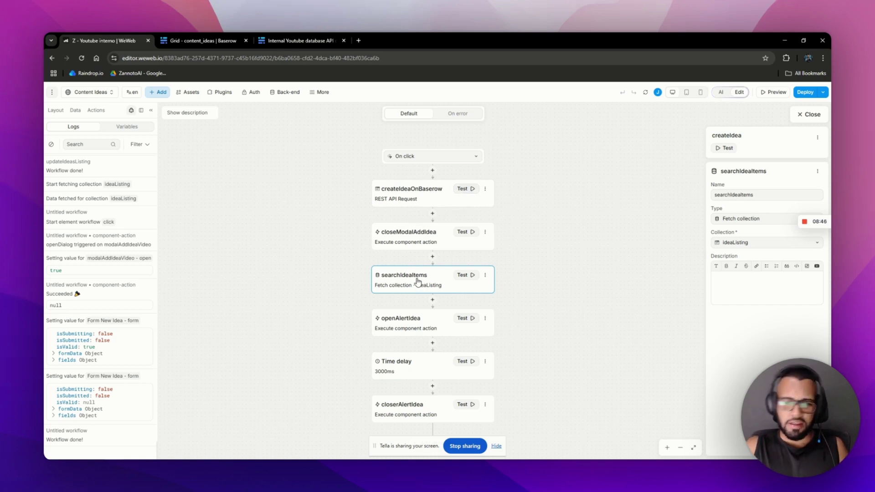
left_click(752, 221)
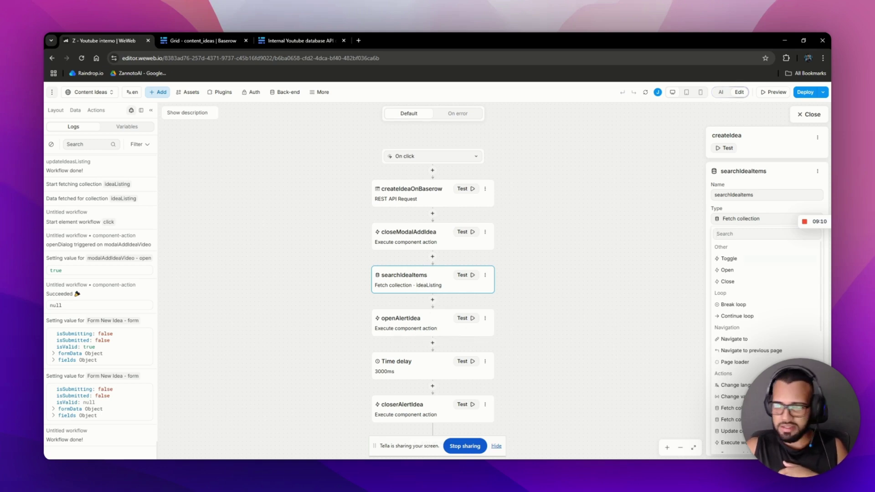
Step: In the preview, save a new idea titled "bbbbbbbbbbbbbbbbbb" with thumbnail idea "dasdasdasd" and context "dasdasd"
left_click(769, 92)
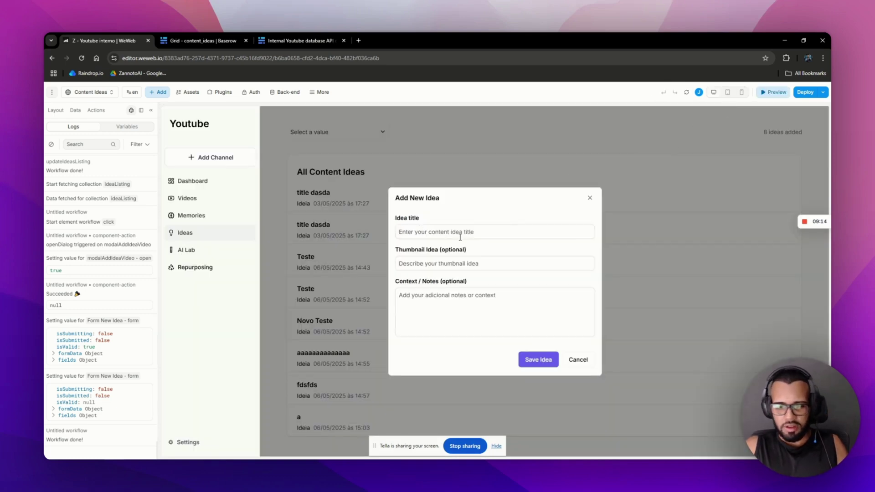
type("bbbbbbbbbbbbbbbbbb")
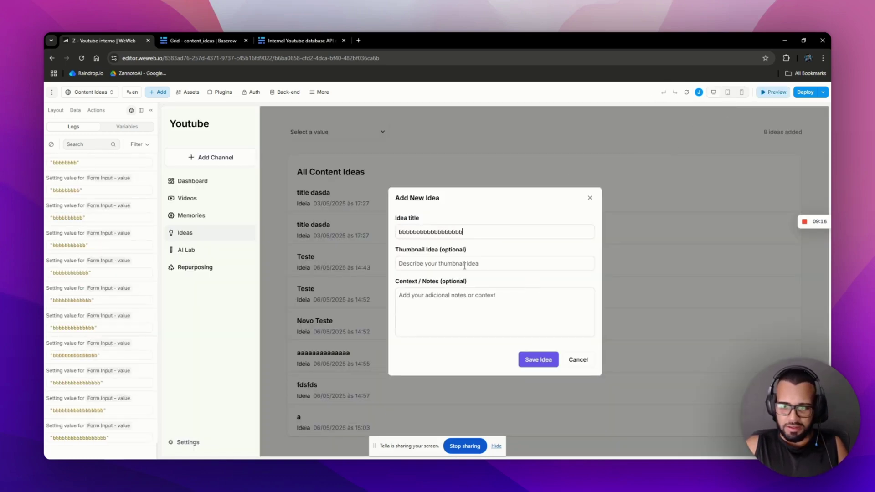
key("Tab")
type("dasdasdasd")
key("Tab")
type("dasdasd")
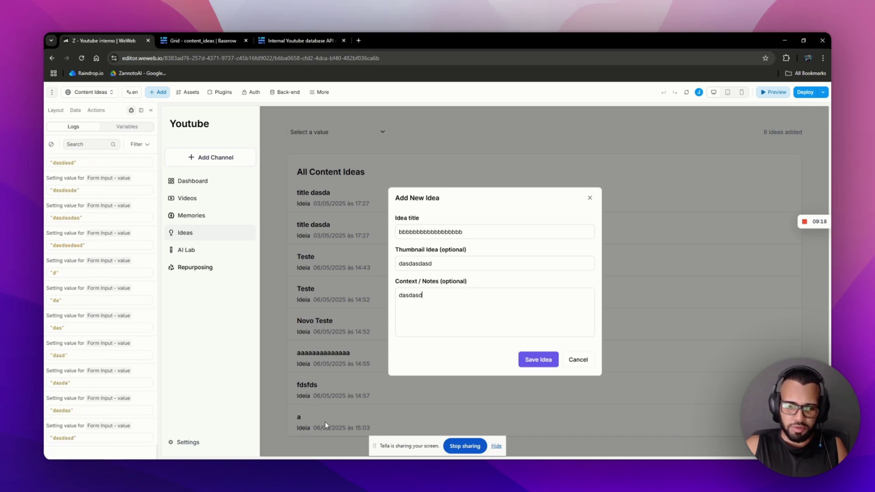
left_click(545, 361)
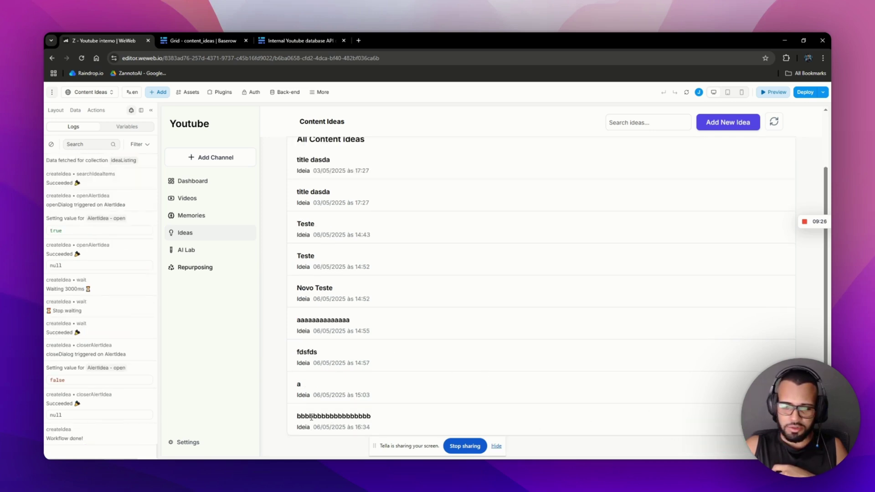
Step: Open the refresh button's updateIdeasListing workflow and review its Fetch collection action for ideaListing and the Baserow content_ideas table
scroll(638, 208, "up", 3)
scroll(649, 191, "down", 3)
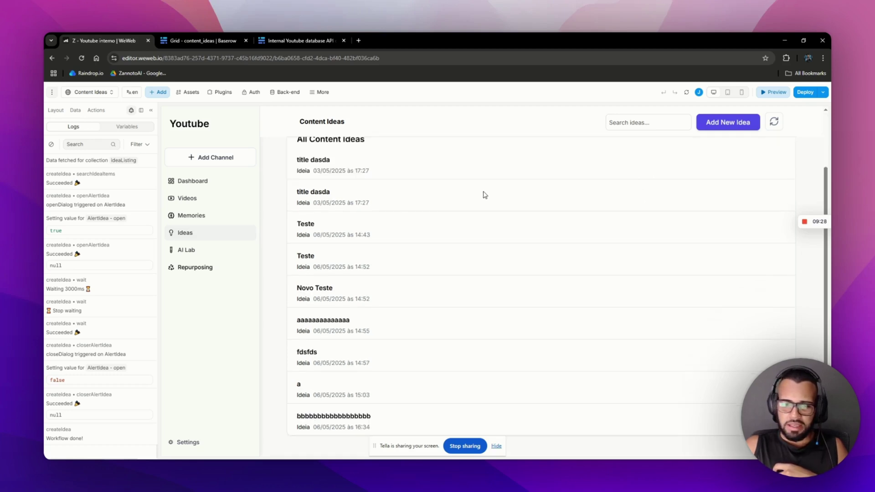
scroll(759, 169, "up", 3)
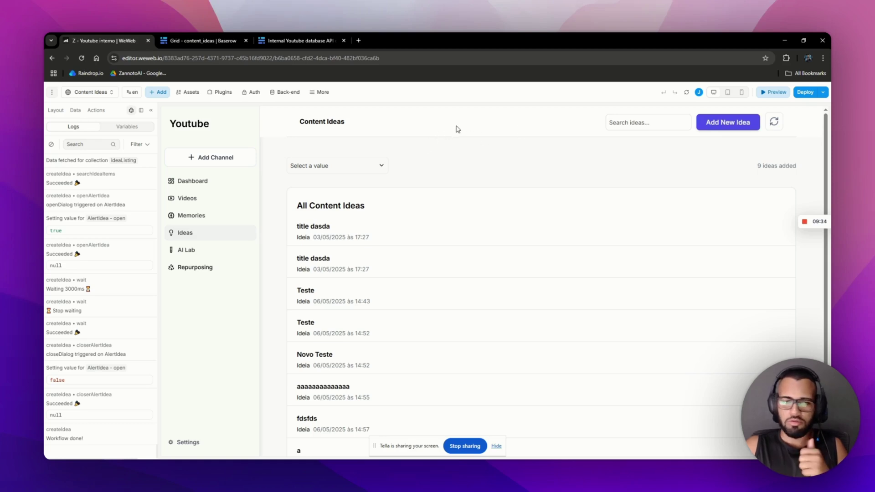
left_click(775, 93)
left_click(677, 121)
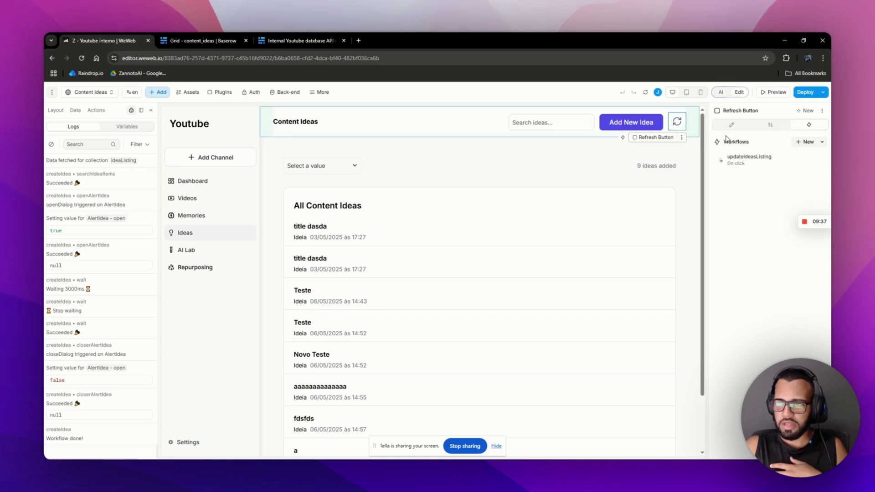
left_click(741, 165)
left_click(417, 200)
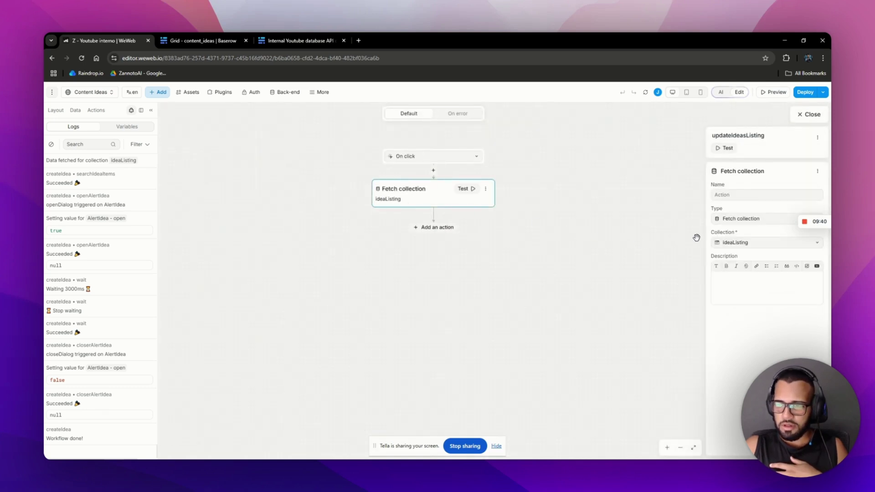
left_click(741, 246)
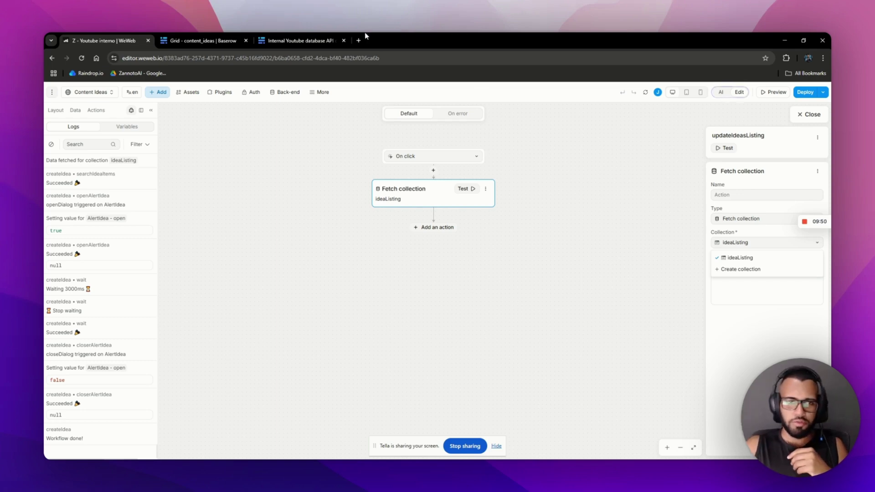
left_click(205, 41)
left_click(92, 40)
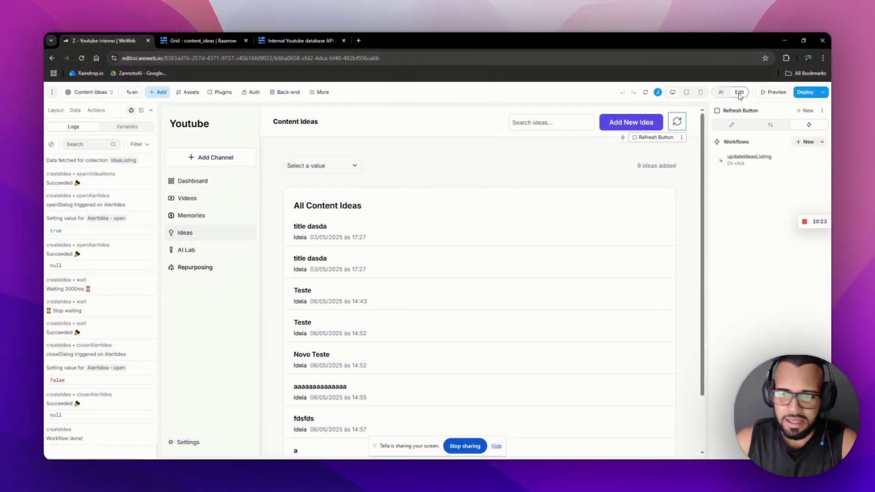
Step: Open the formula bound to the "ideas added" counter text and compare the counter with the rows in Baserow's content_ideas table
left_click(651, 167)
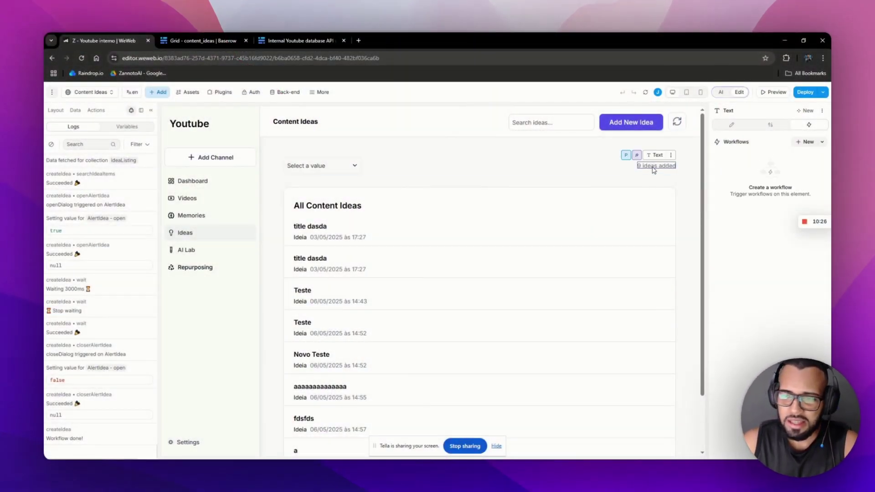
left_click(195, 40)
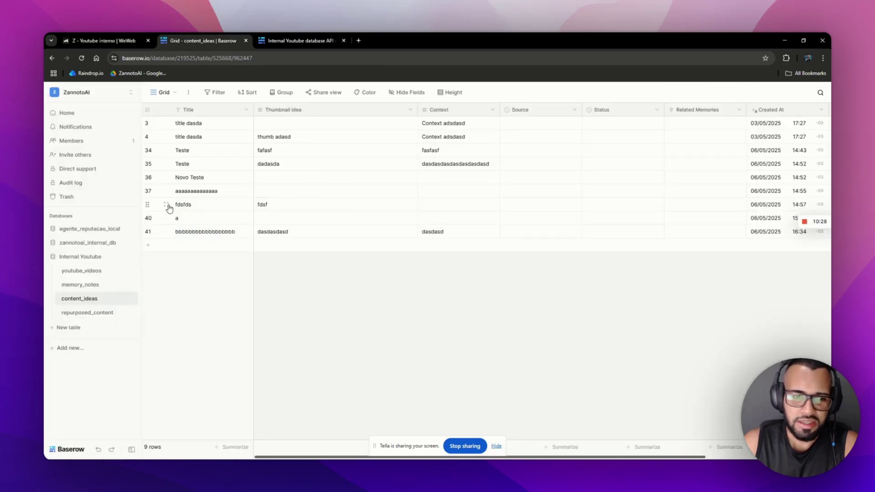
left_click(103, 41)
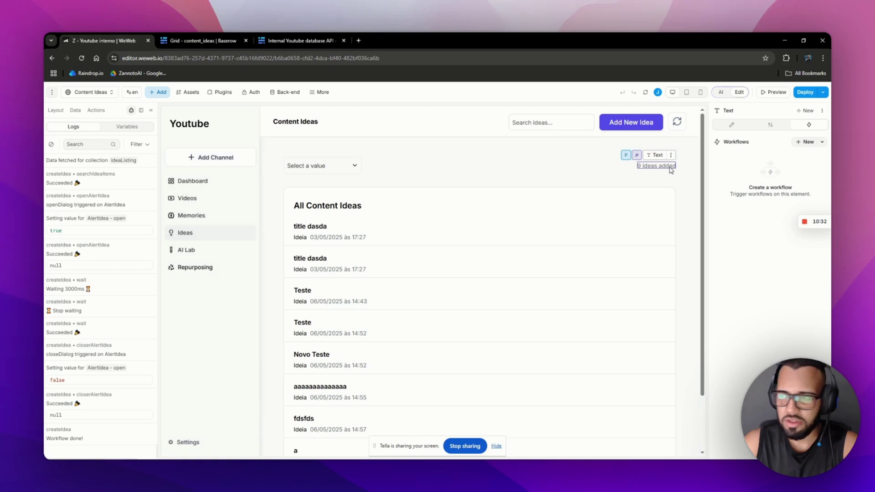
left_click(731, 124)
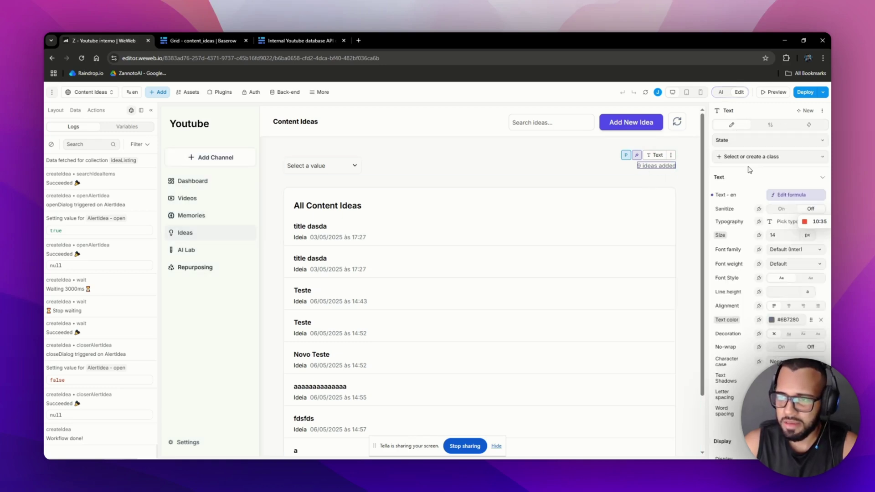
left_click(792, 195)
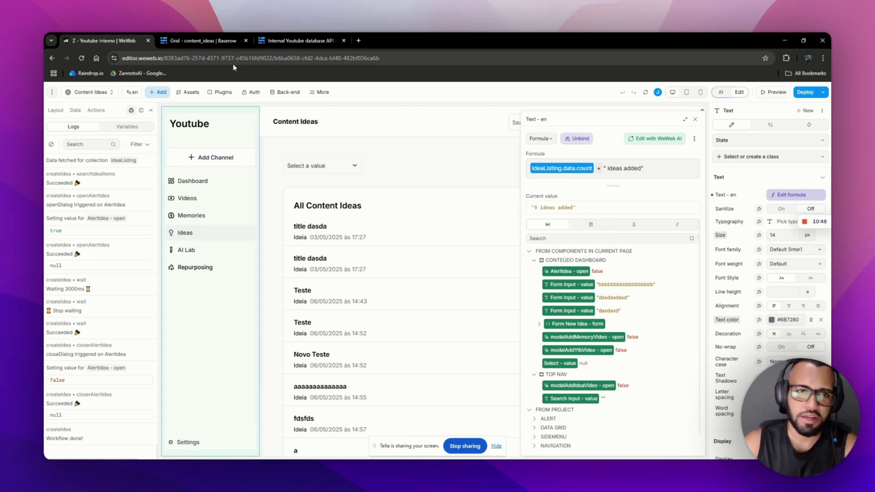
left_click(201, 41)
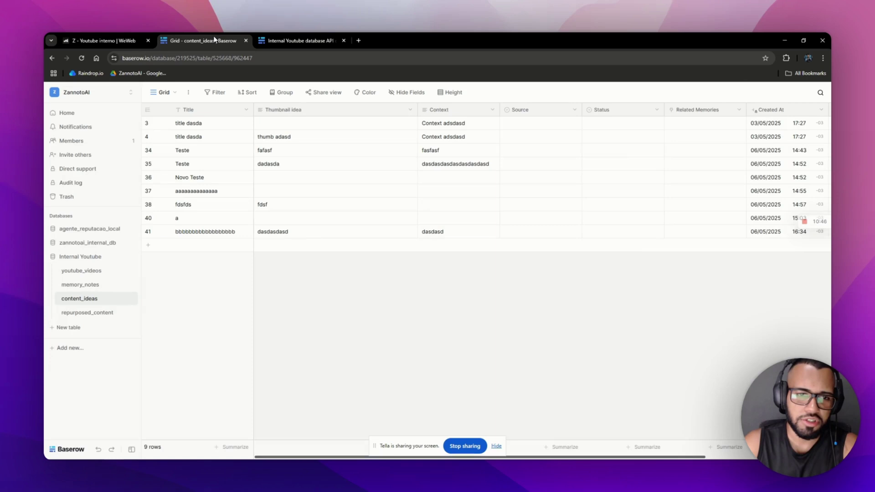
left_click(88, 40)
scroll(564, 296, "down", 1)
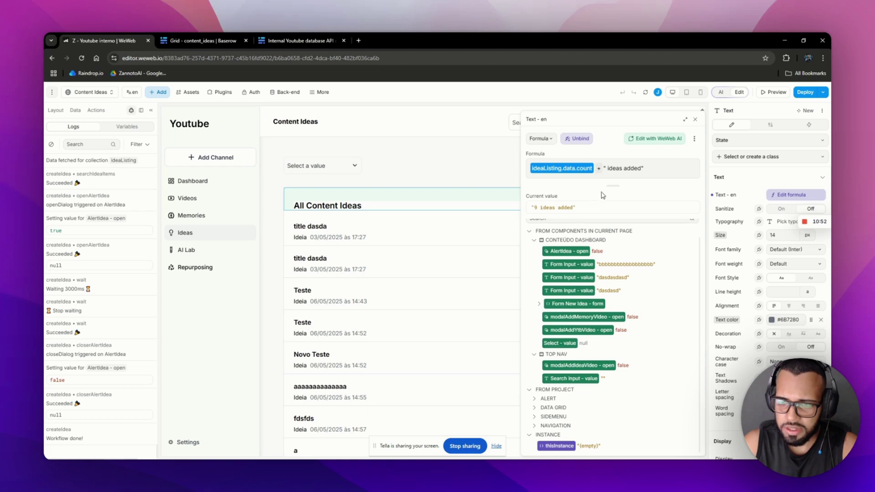
scroll(601, 253, "up", 1)
Step: Examine the ideaListing collection's data and results fields in the counter's formula editor, keep the formula as it is and close the editor
left_click(591, 225)
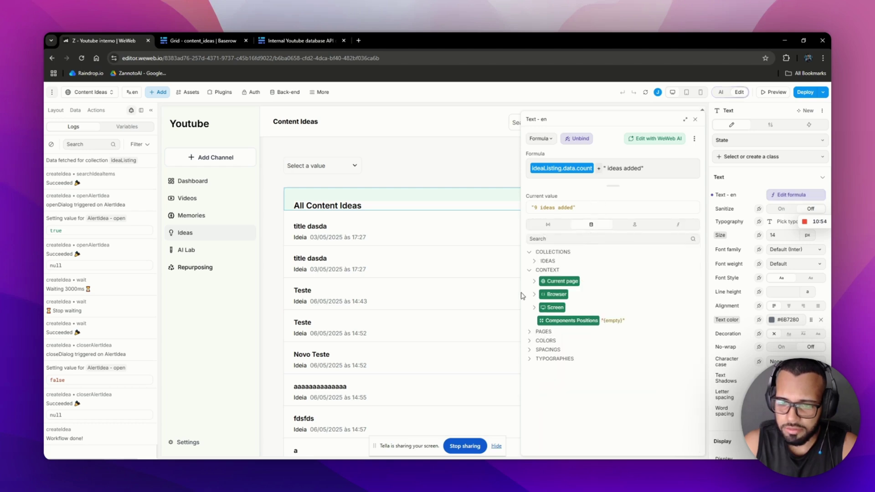
left_click(535, 262)
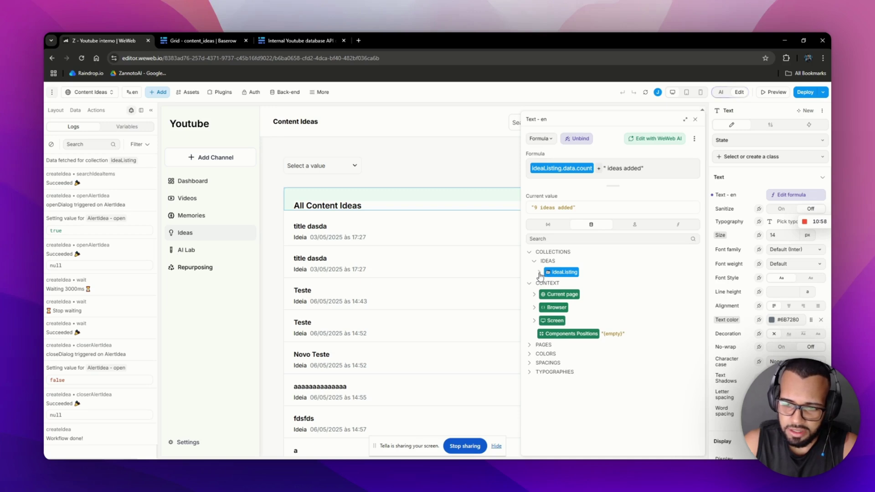
left_click(539, 273)
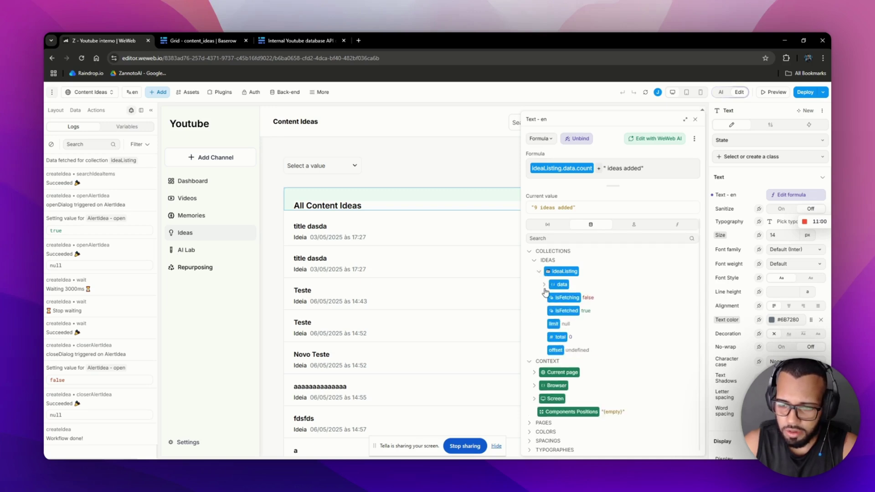
left_click(543, 285)
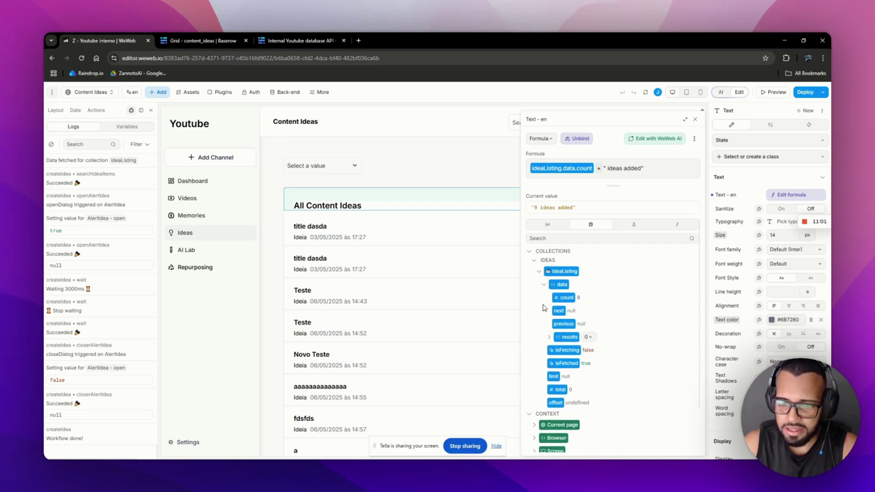
left_click(549, 338)
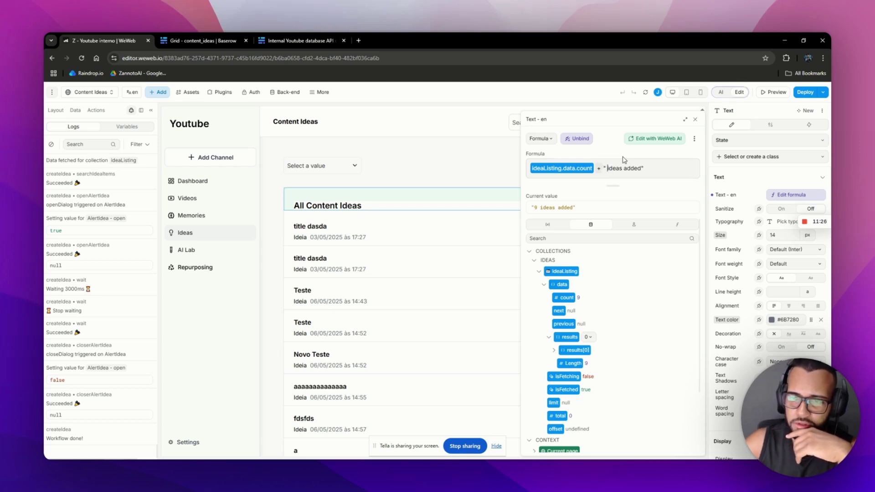
key("BackSpace")
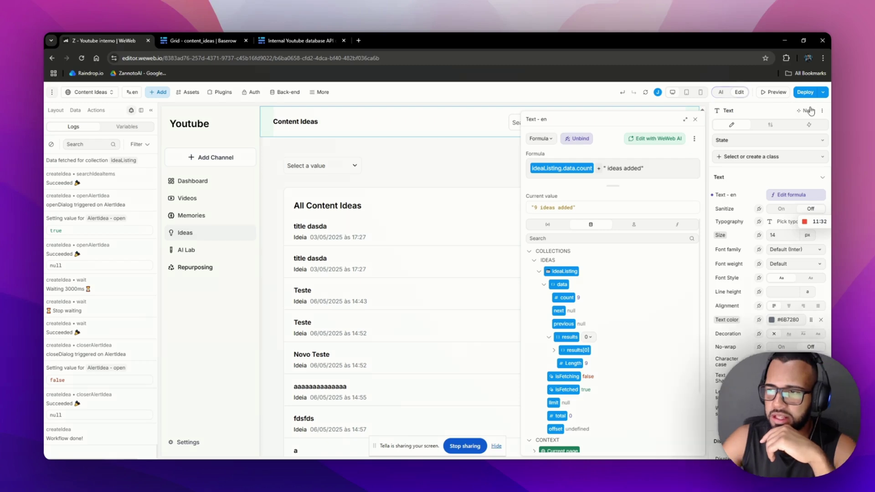
left_click(697, 121)
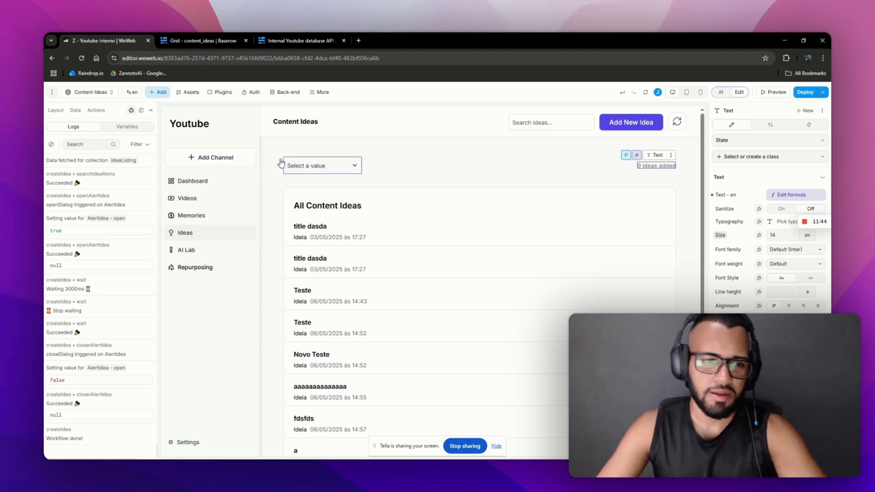
Step: Show the page's element tree and look over the counter text under Listing number and the ideas list
left_click(55, 110)
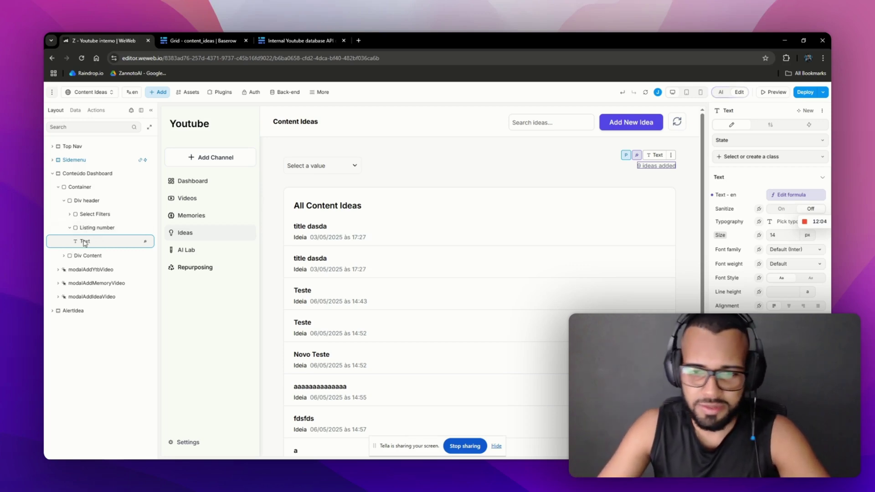
scroll(451, 194, "down", 2)
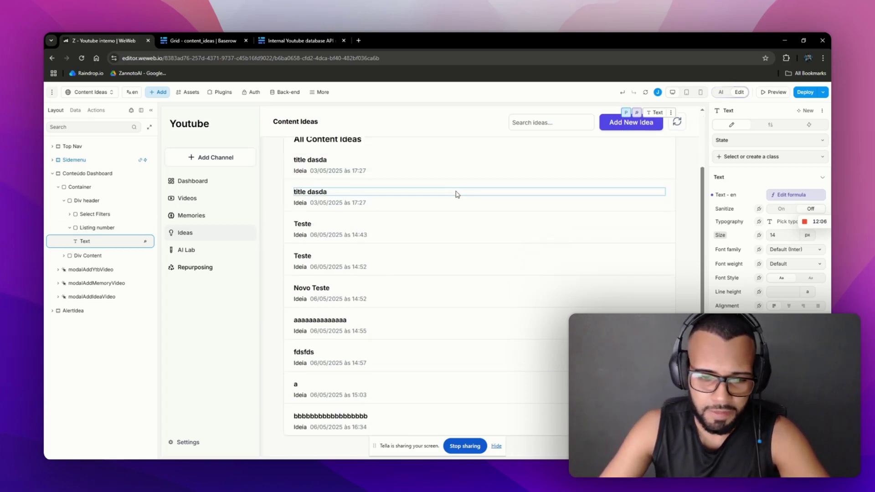
scroll(456, 194, "up", 2)
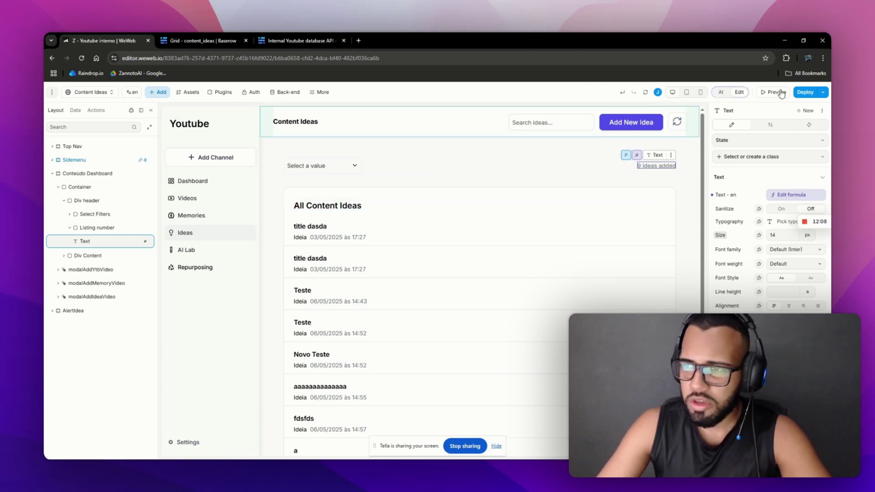
Step: Preview the app and view its AI Lab and Repurposing pages
left_click(775, 98)
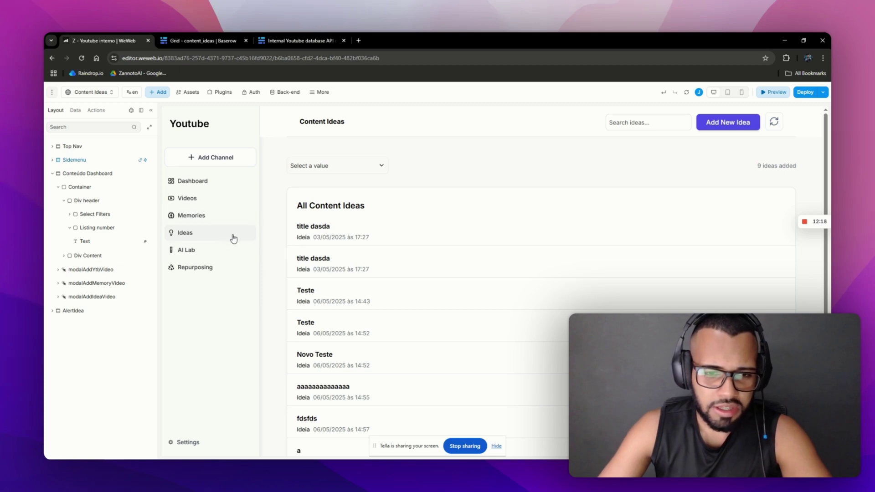
left_click(217, 253)
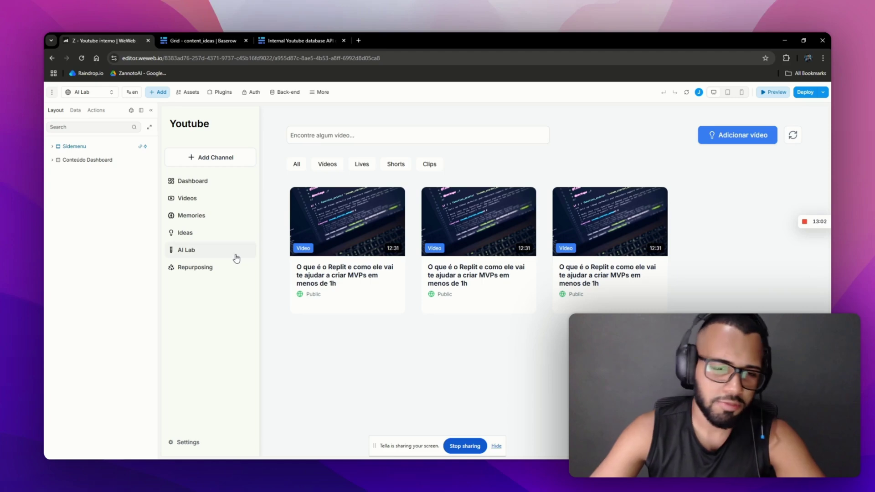
left_click(211, 272)
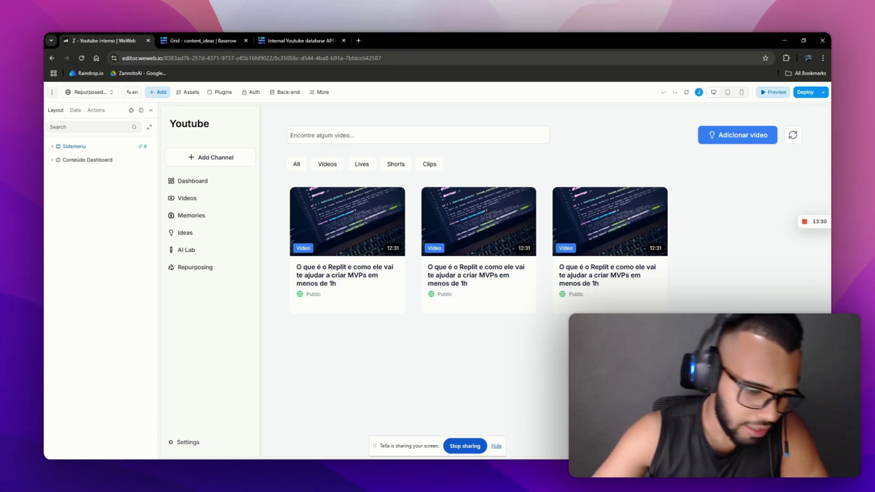
Step: Switch to the YoutubeContentStudio project in Replit and examine the Agent conversation about the video grid view beside the Videos page preview
mouse_move(133, 490)
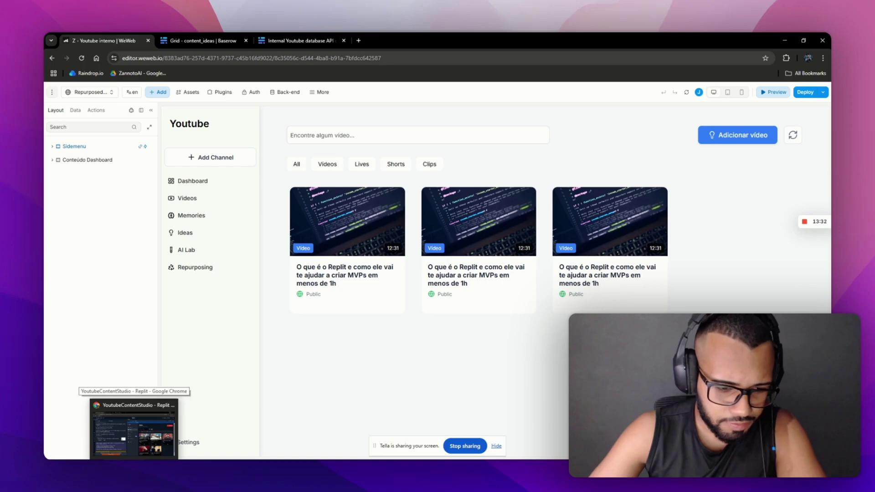
left_click(134, 429)
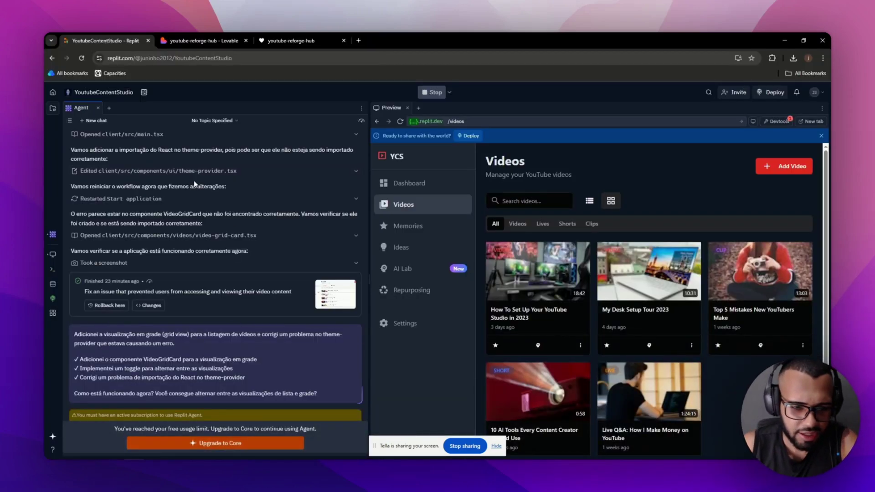
scroll(258, 234, "up", 3)
scroll(258, 234, "down", 4)
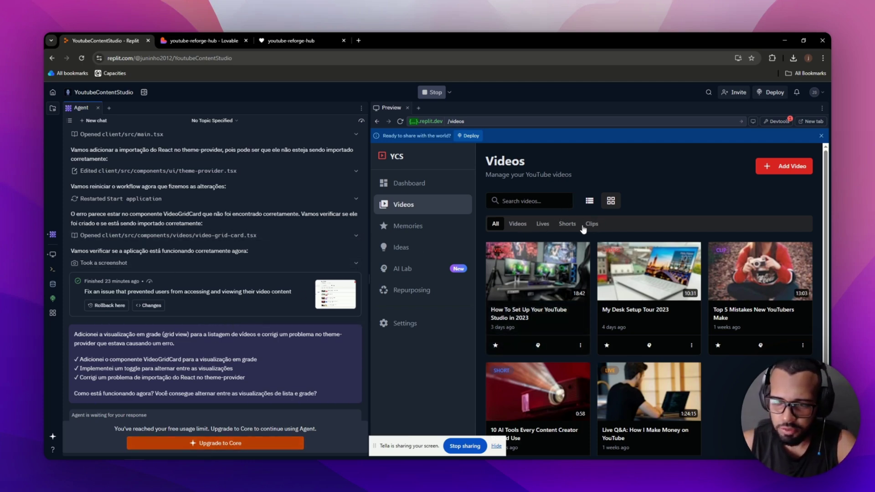
scroll(239, 233, "up", 5)
scroll(239, 234, "up", 10)
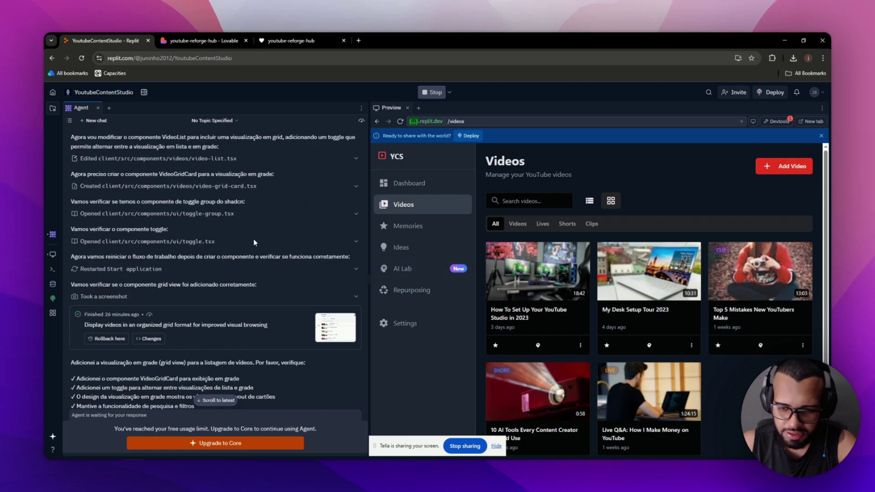
scroll(266, 249, "down", 15)
scroll(269, 252, "down", 1)
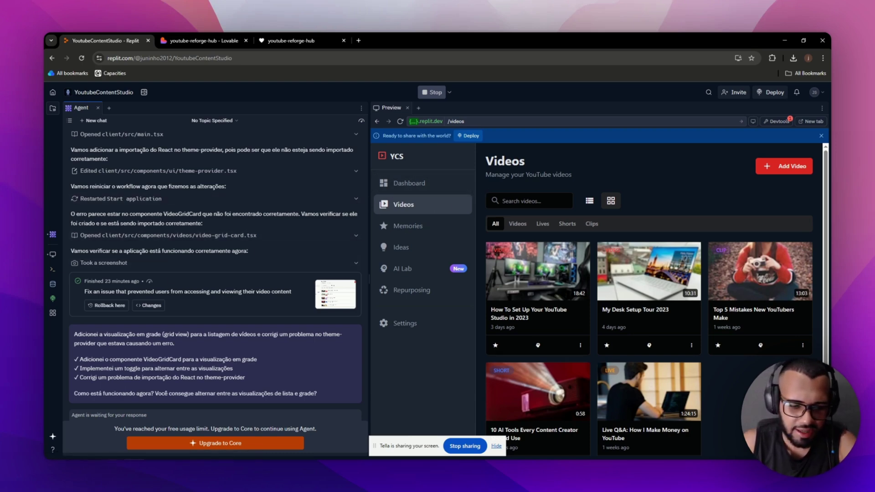
Step: Compare with the WeWeb app, return to the Replit project and review the Agent conversation from the pasted PRD file onward
key("alt+Tab")
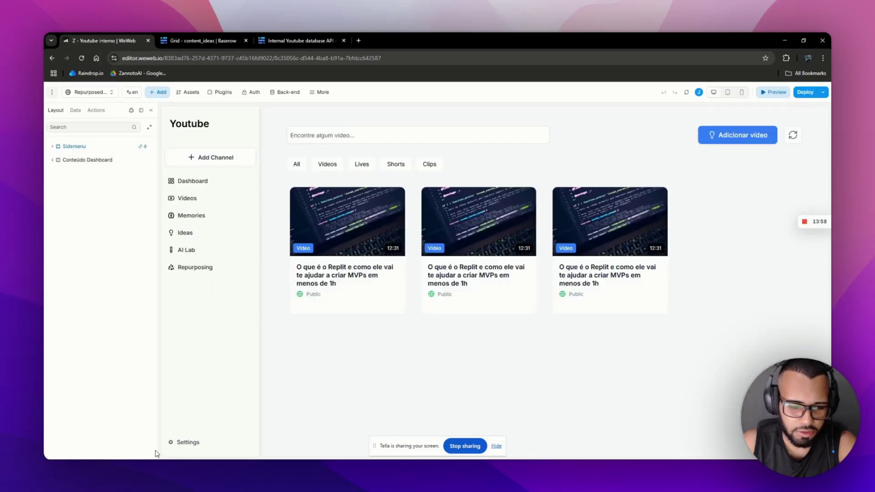
key("alt+Tab")
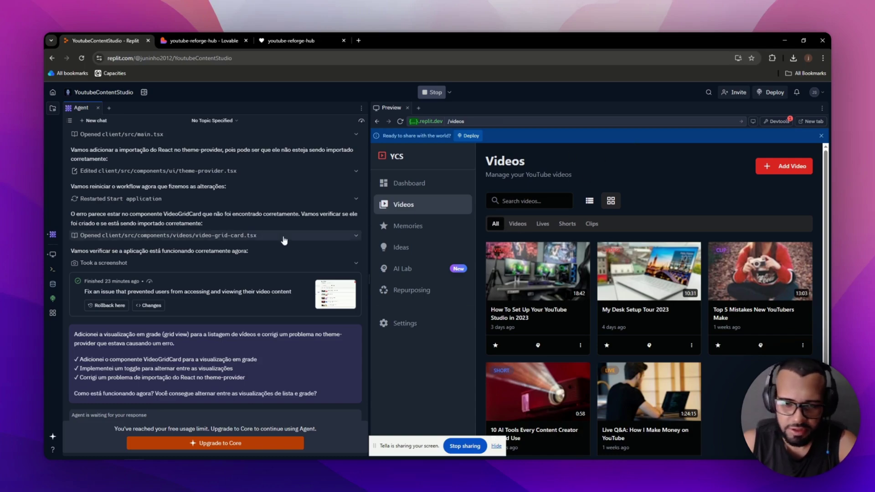
scroll(308, 246, "up", 15)
scroll(308, 246, "up", 15)
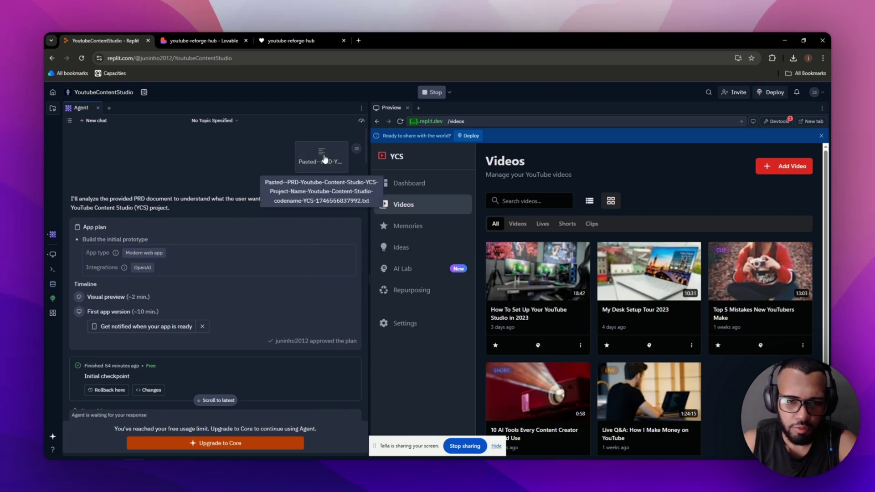
scroll(328, 166, "down", 15)
scroll(336, 183, "down", 15)
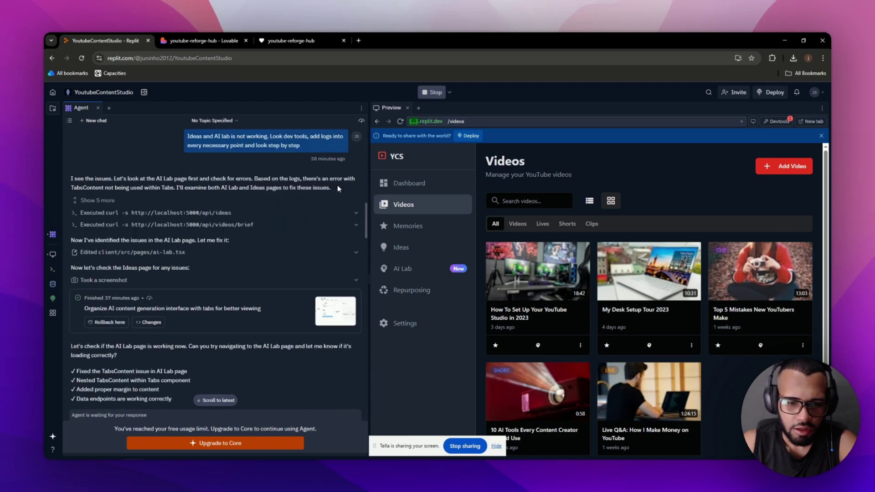
Step: Review the Agent conversation through to its latest message and compare the Videos page's list and grid views in the preview
scroll(283, 237, "down", 20)
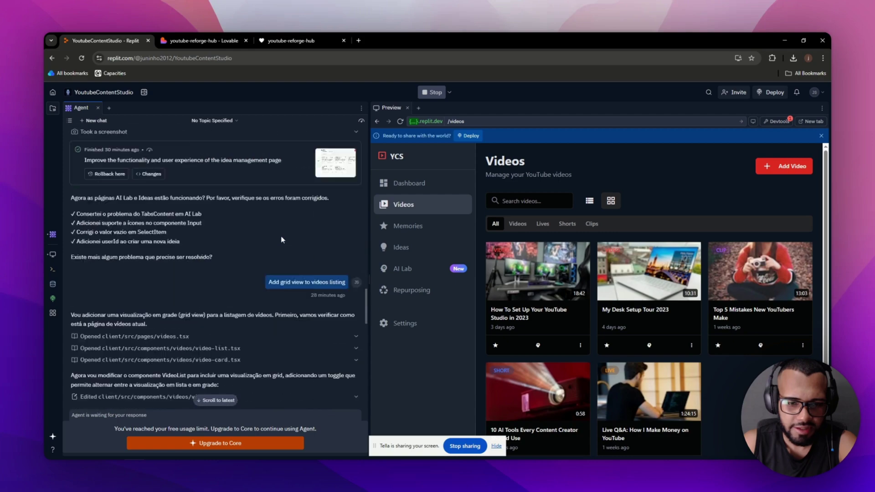
scroll(281, 235, "down", 2)
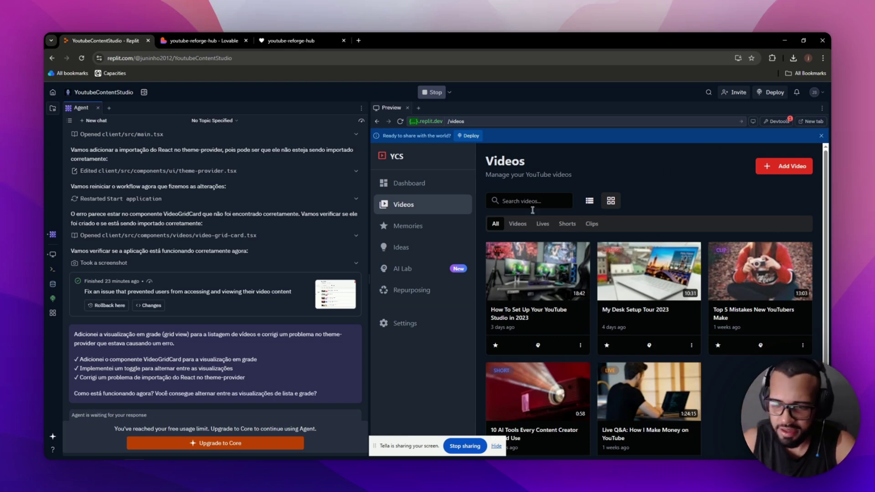
left_click(588, 202)
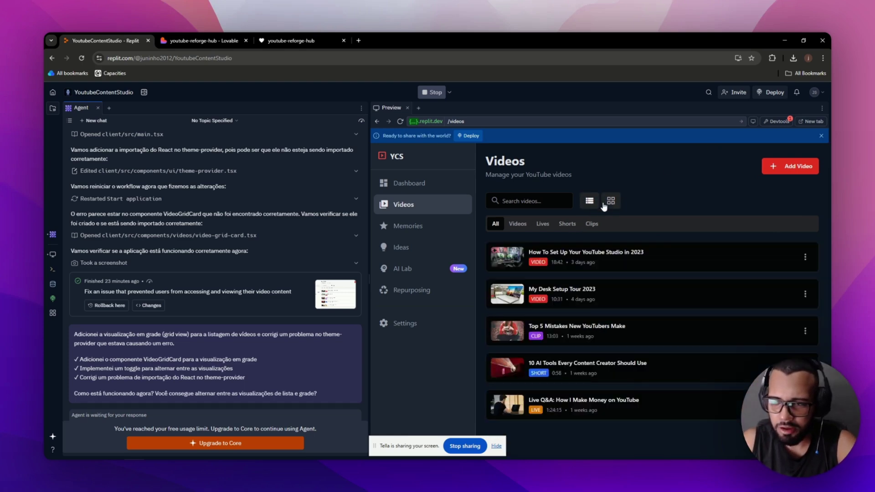
left_click(608, 202)
left_click(589, 201)
left_click(611, 200)
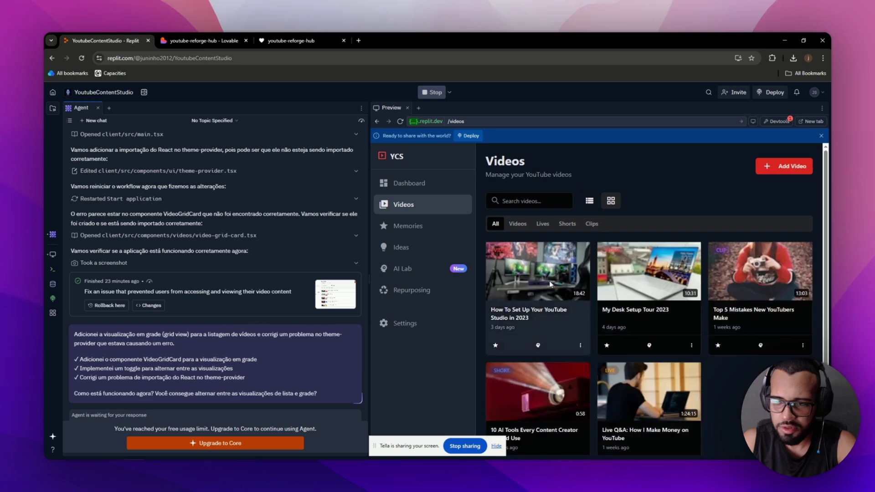
Step: View the details of "How To Set Up Your YouTube Studio in 2023", and look over the Memories and Ideas pages
left_click(579, 347)
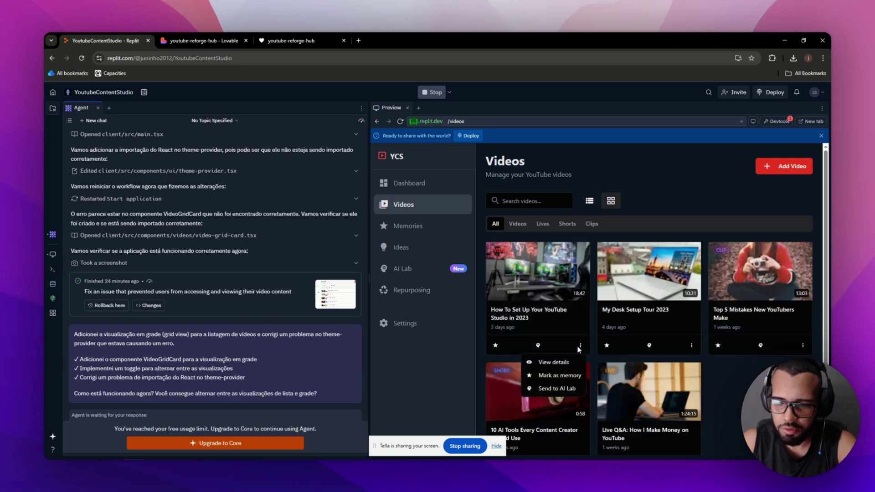
left_click(561, 362)
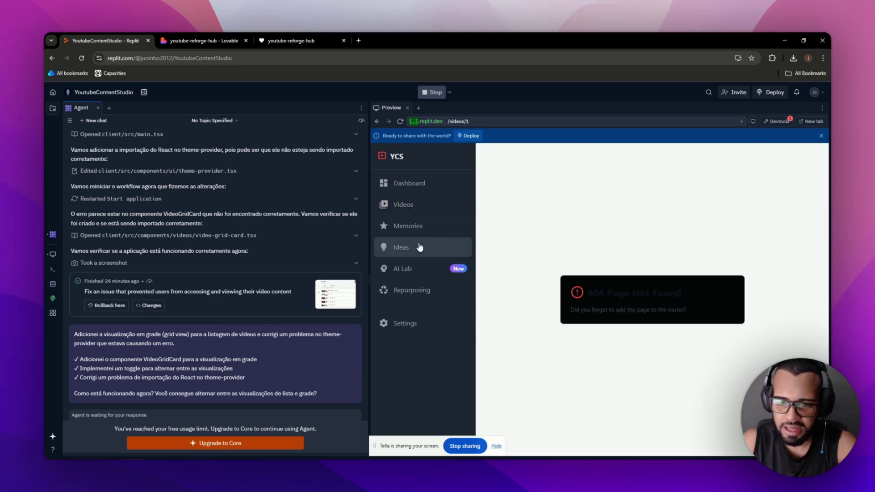
left_click(426, 225)
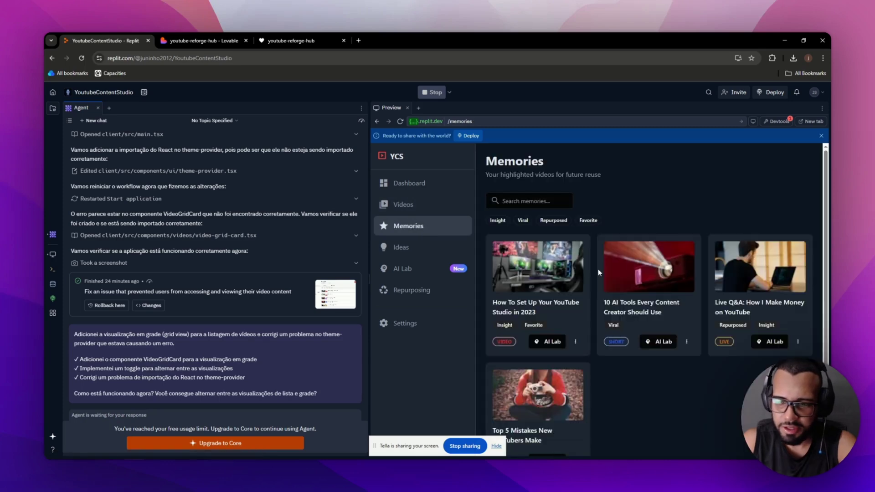
scroll(578, 213, "down", 1)
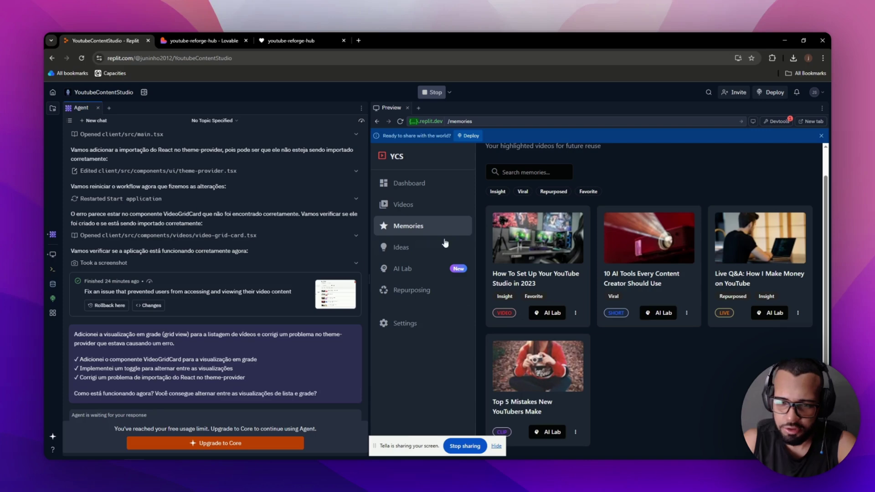
left_click(400, 250)
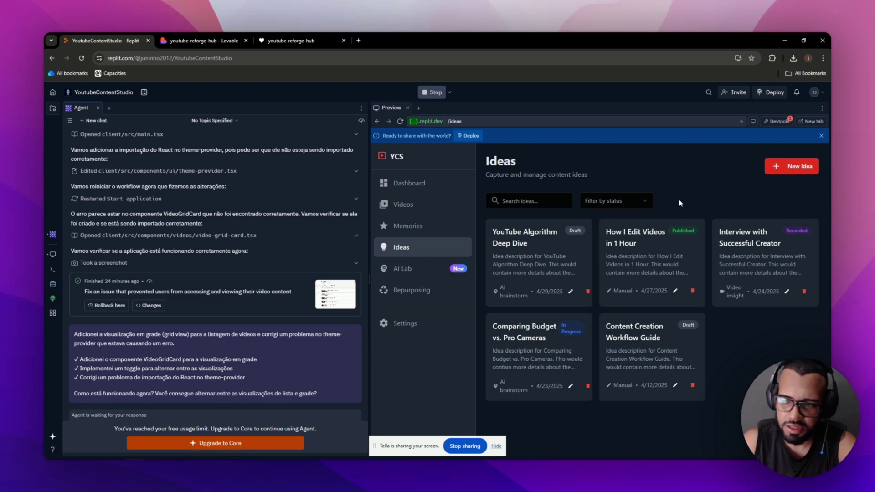
Step: Return to the Videos page and alternate between its grid and list layouts, ending on the list
left_click(412, 205)
left_click(611, 200)
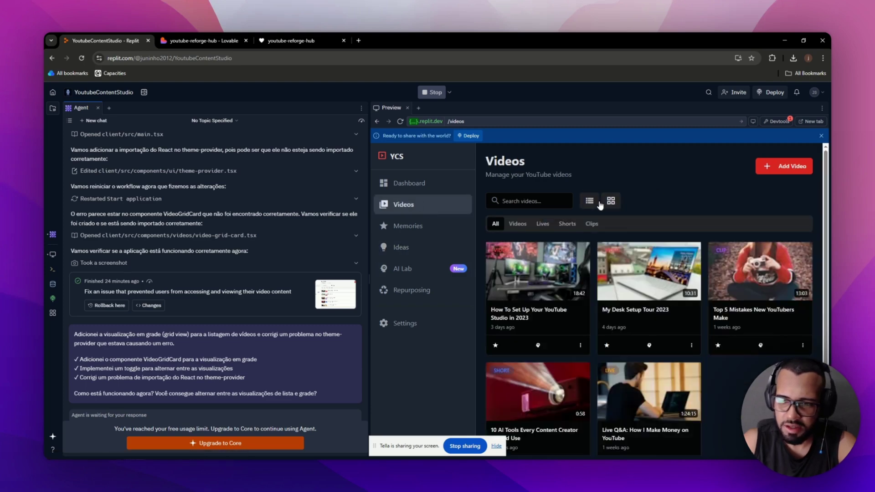
left_click(589, 201)
left_click(610, 200)
left_click(589, 201)
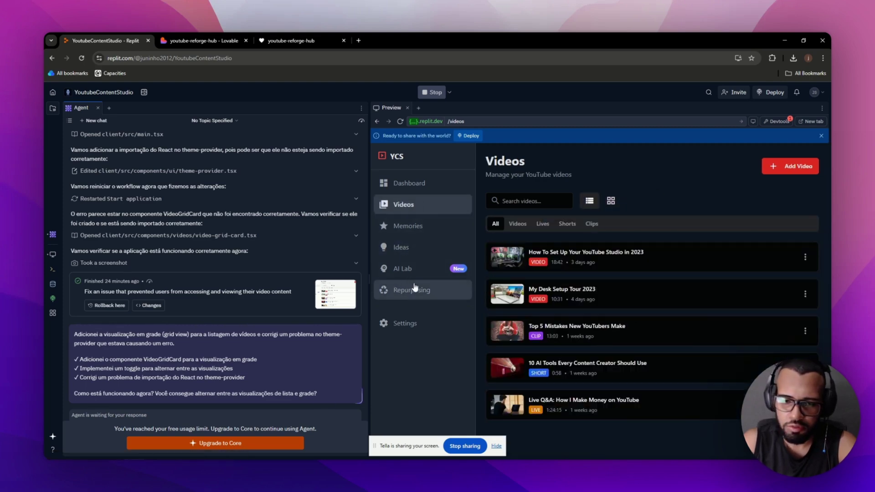
Step: Filter the video list by Lives, Shorts, Clips and Videos in turn
left_click(551, 227)
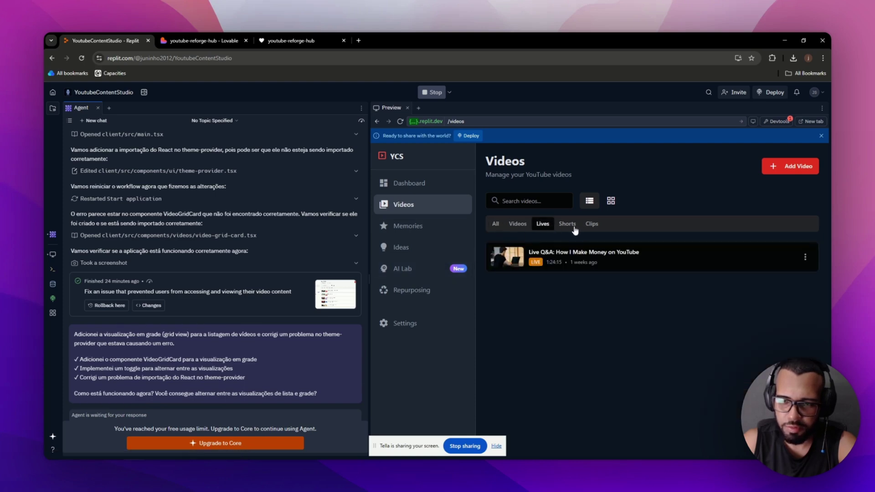
left_click(568, 226)
left_click(590, 230)
left_click(519, 226)
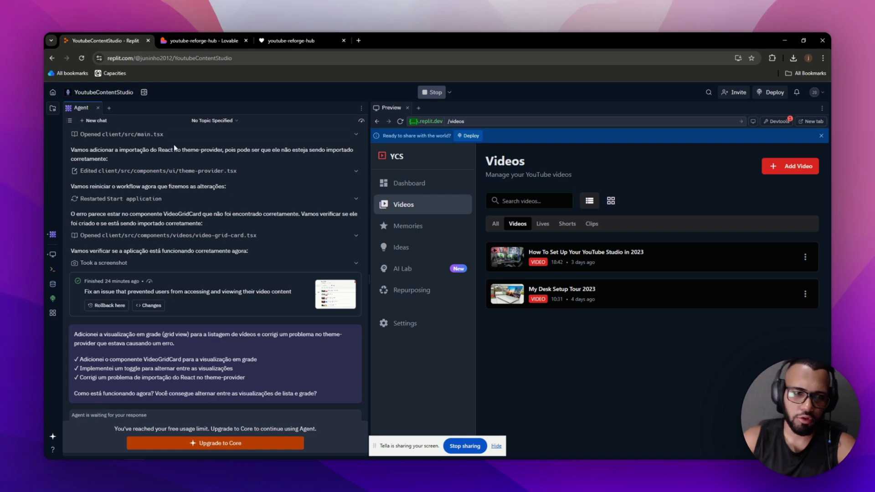
Step: Switch to the WeWeb editor to compare its video cards page, and return to the Replit project
mouse_move(133, 459)
left_click(95, 427)
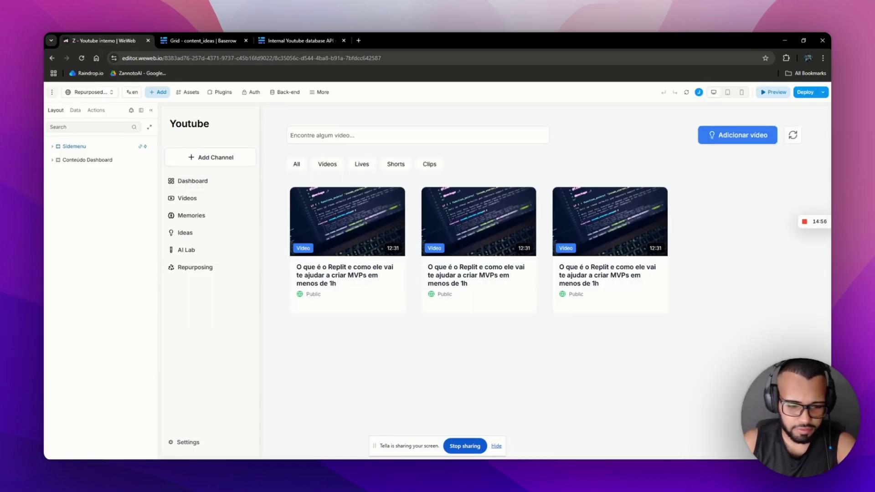
key("alt+Tab")
Step: Try selecting My Desk Setup Tour 2023 as the AI Lab's source video, and go back to the Videos page
left_click(412, 269)
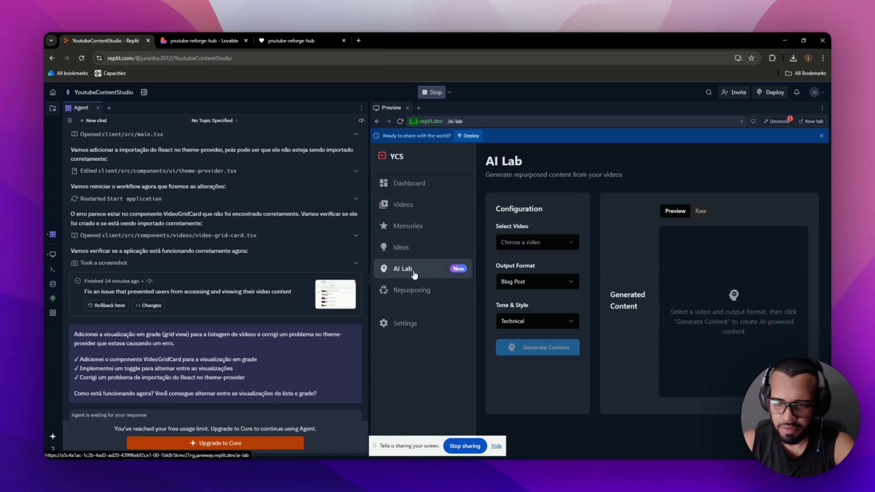
left_click(532, 247)
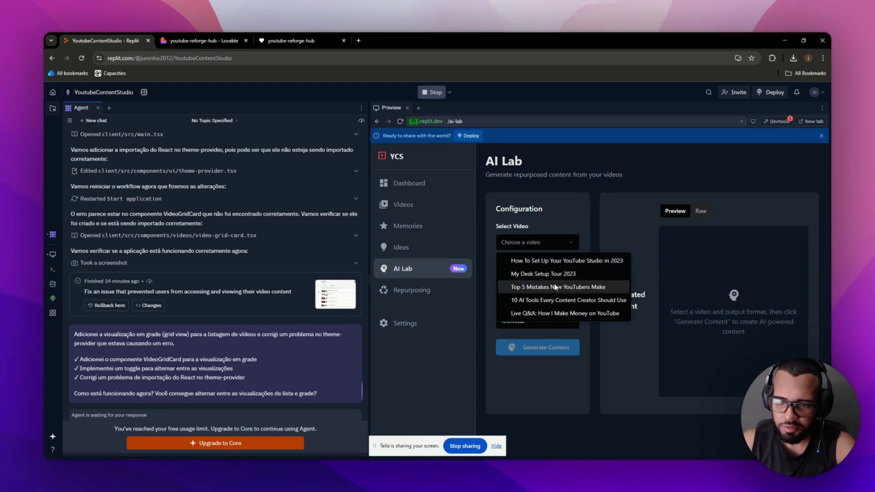
left_click(558, 273)
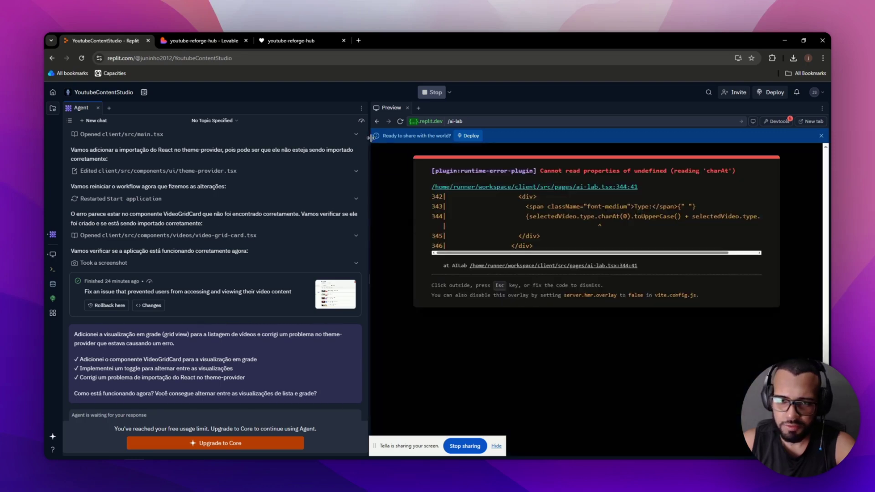
left_click(377, 121)
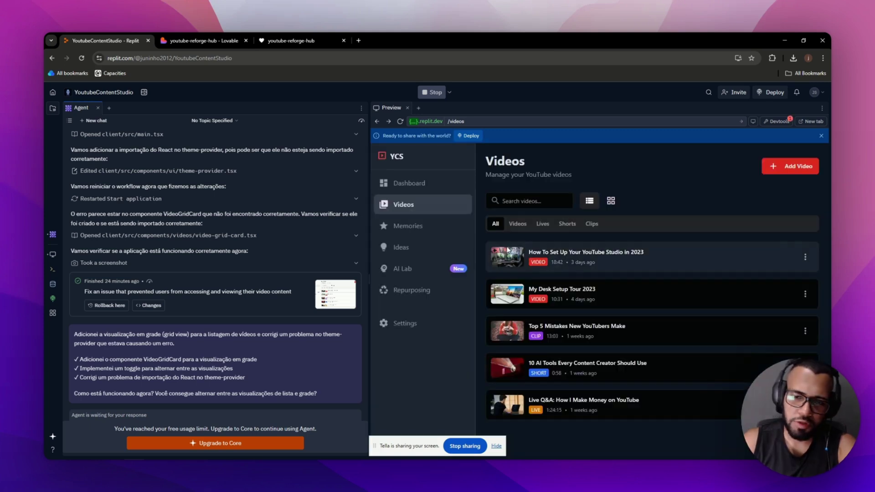
Step: Look over the Repurposing page and check the available actions for the Instagram item
left_click(416, 291)
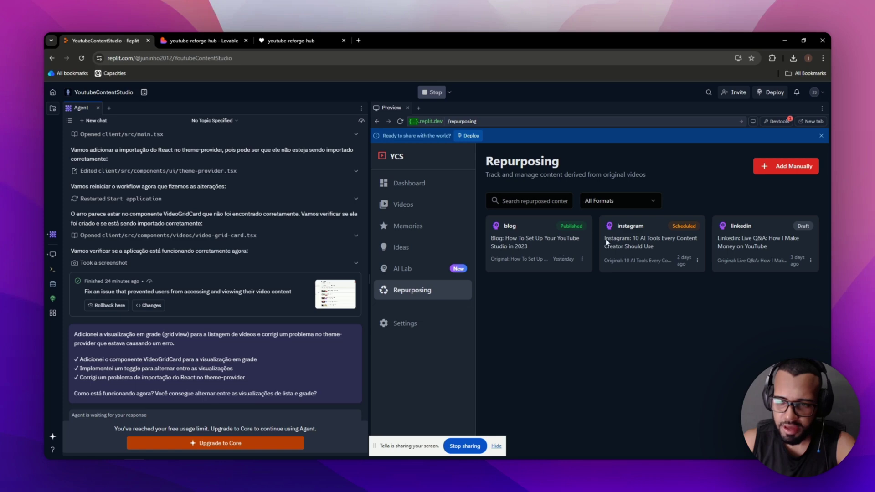
left_click(697, 260)
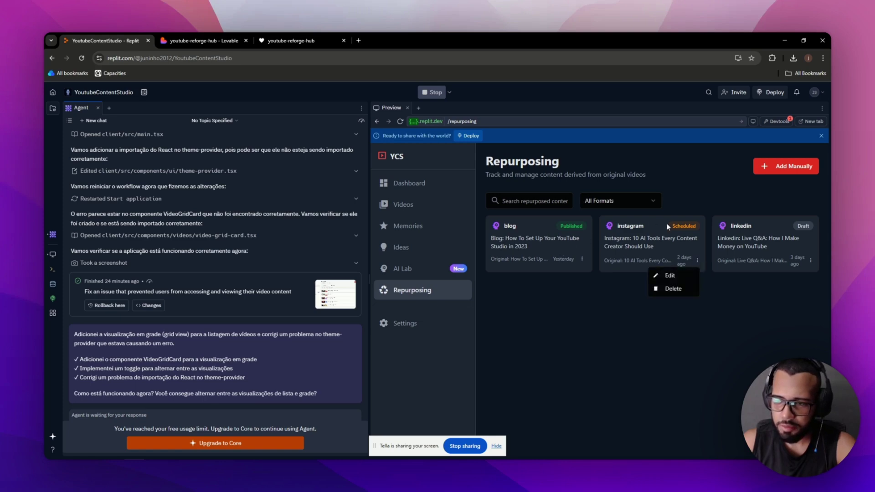
left_click(612, 306)
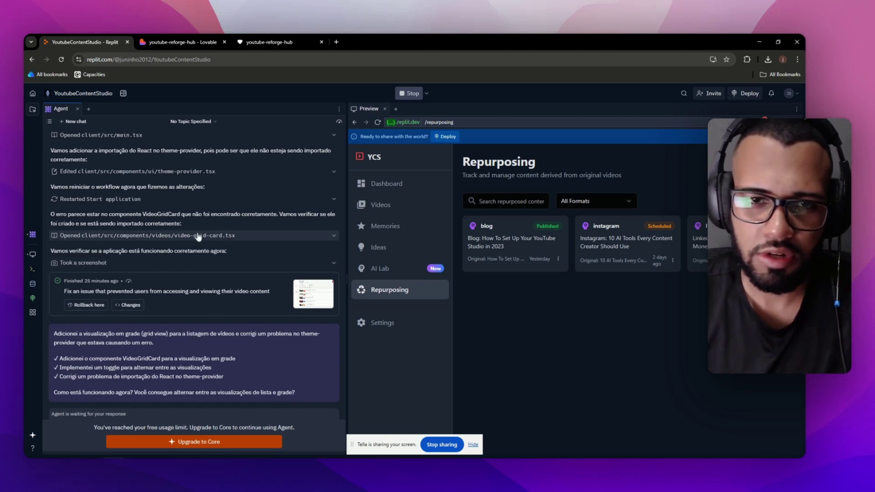
Step: Switch to the youtube-reforge-hub app built in Lovable and look through its Videos and Ideas pages
left_click(199, 42)
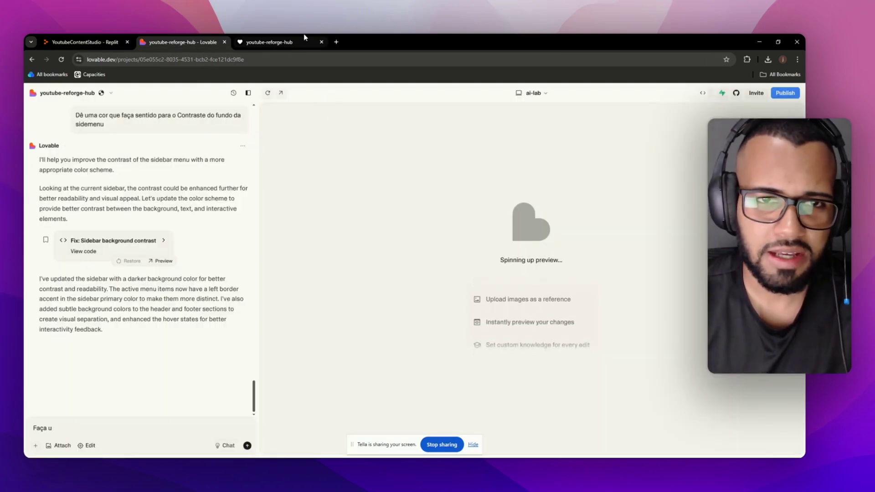
left_click(295, 43)
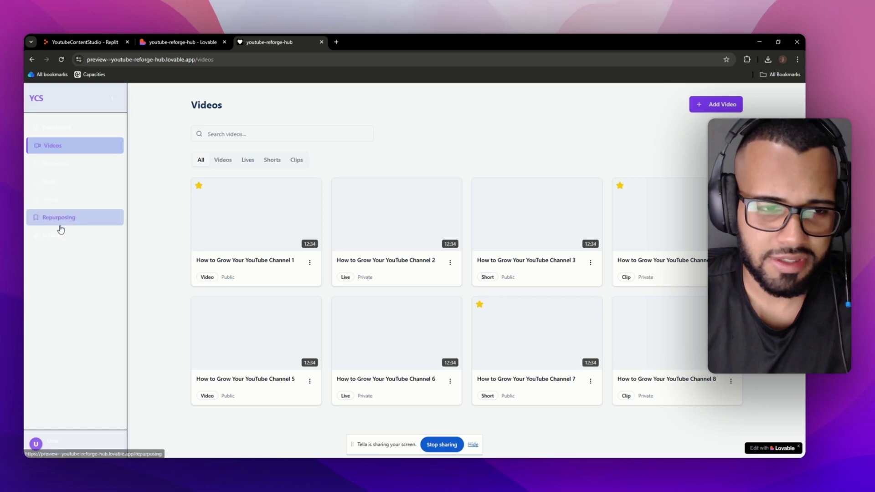
left_click(72, 168)
left_click(77, 191)
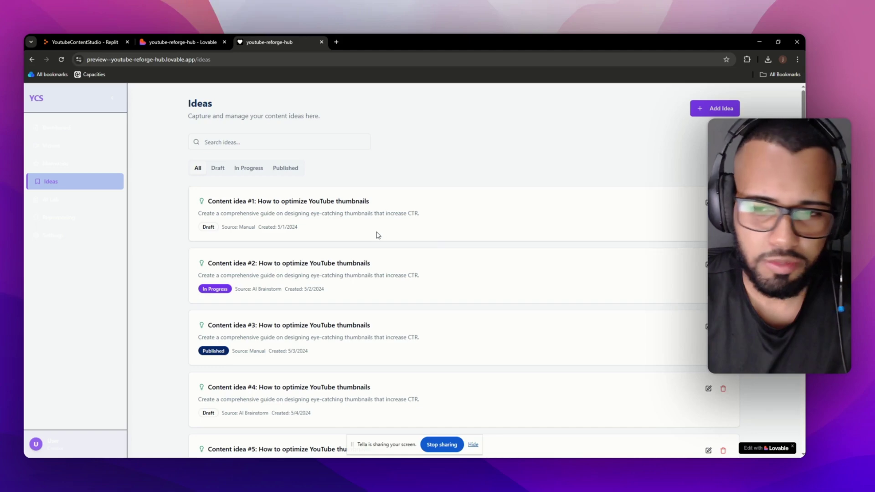
scroll(549, 262, "down", 8)
scroll(560, 256, "up", 8)
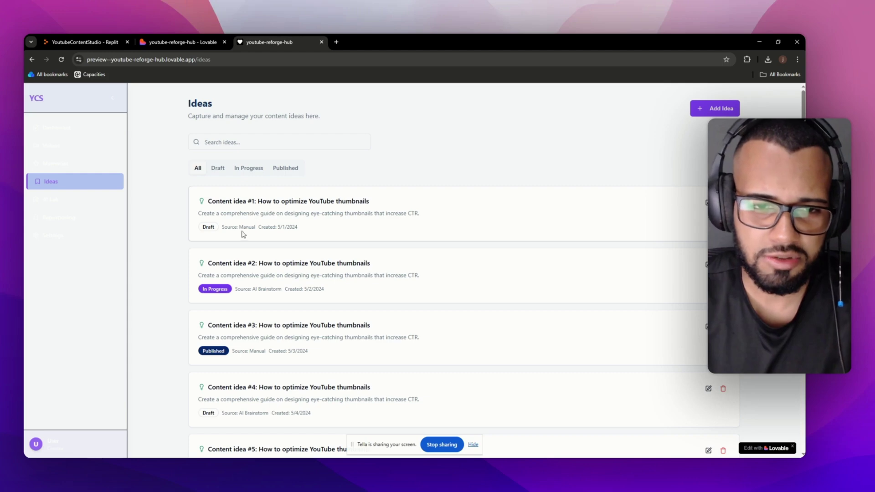
Step: On the AI Lab page, try the Instagram Carousel, LinkedIn Post and Tweet output formats and choose the Storytelling tone
left_click(81, 200)
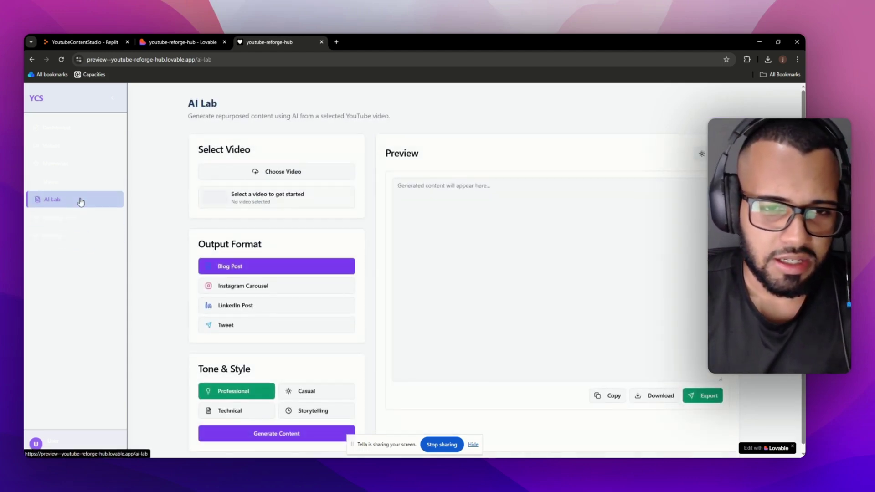
scroll(259, 196, "down", 1)
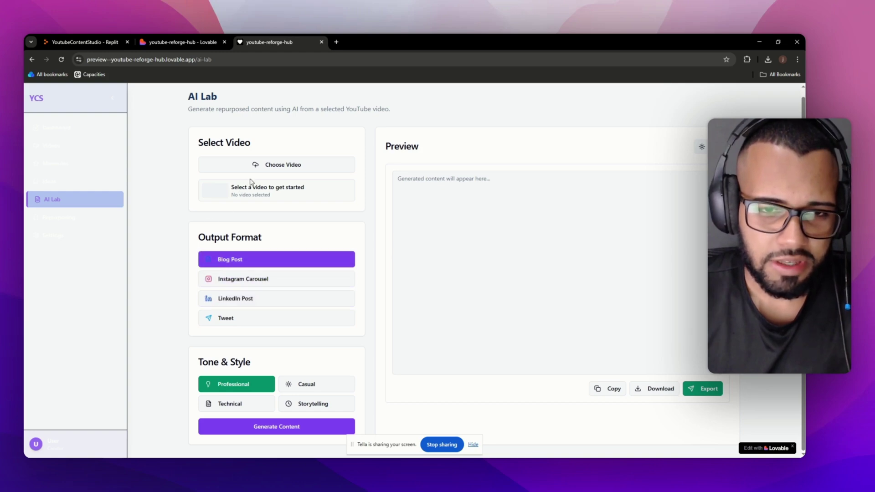
left_click(249, 279)
left_click(260, 298)
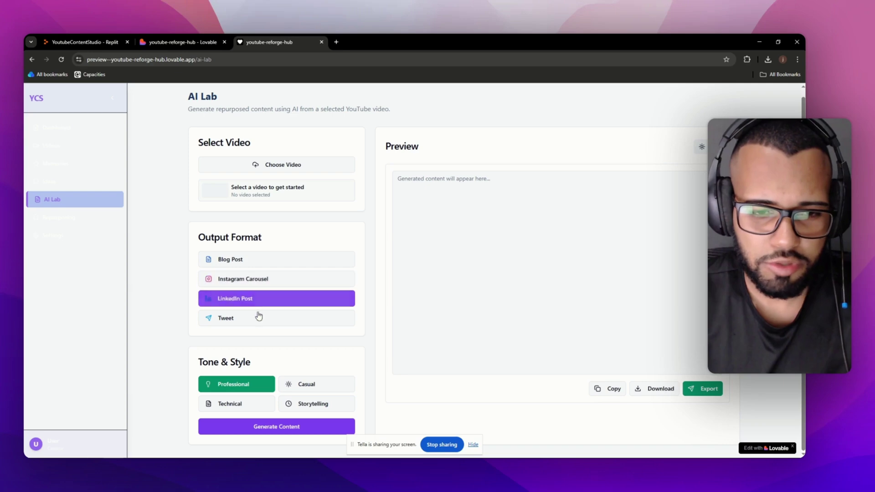
left_click(242, 319)
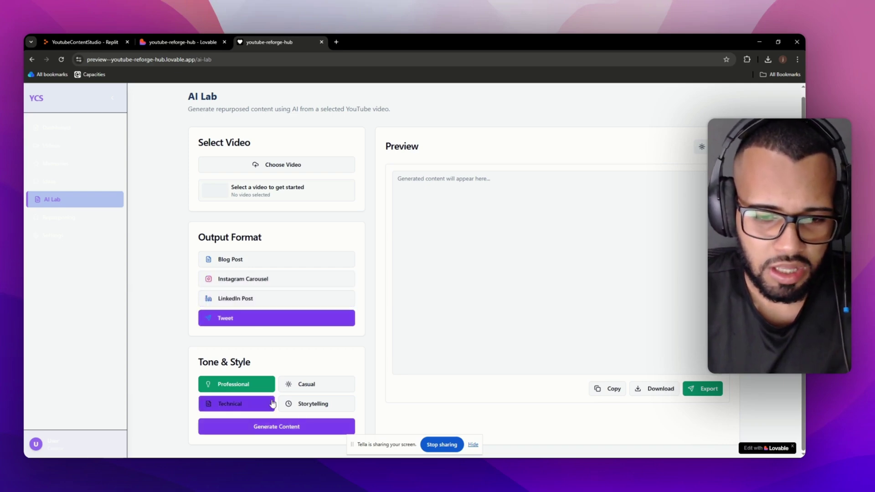
left_click(316, 405)
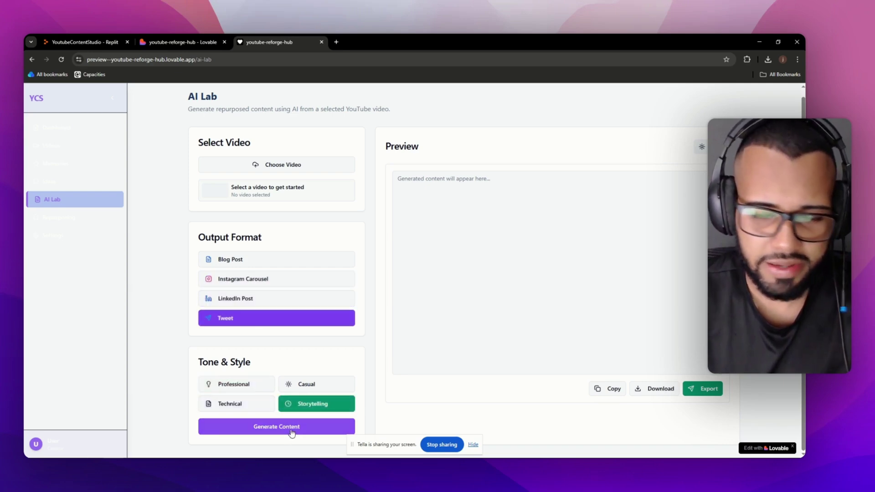
left_click(504, 278)
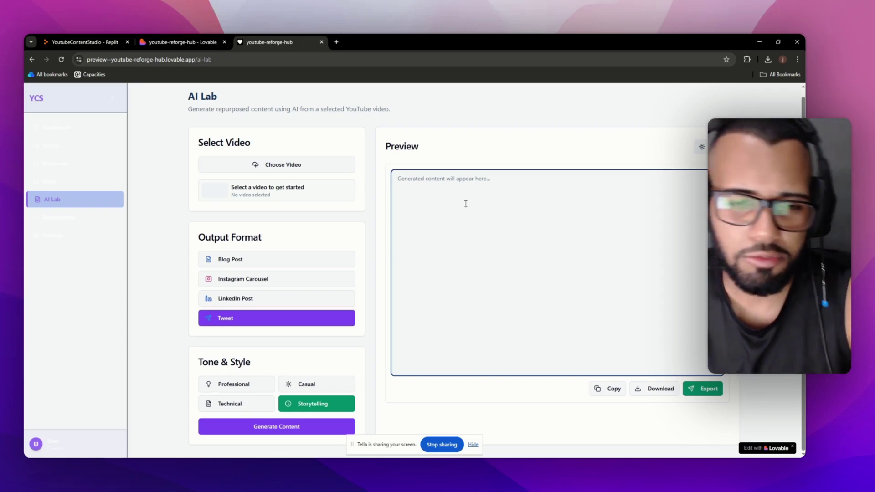
left_click(319, 283)
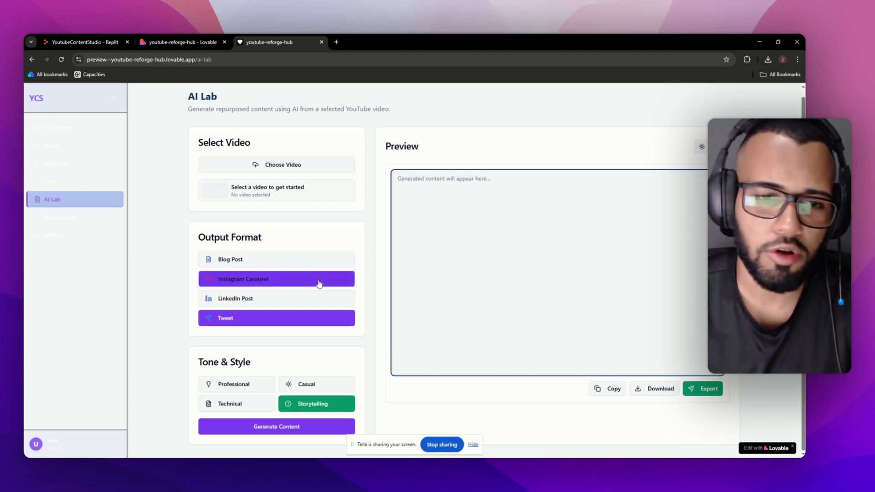
Step: Open the Repurposing page and examine the Repurposed Content table's videos, platforms, statuses and dates
left_click(70, 219)
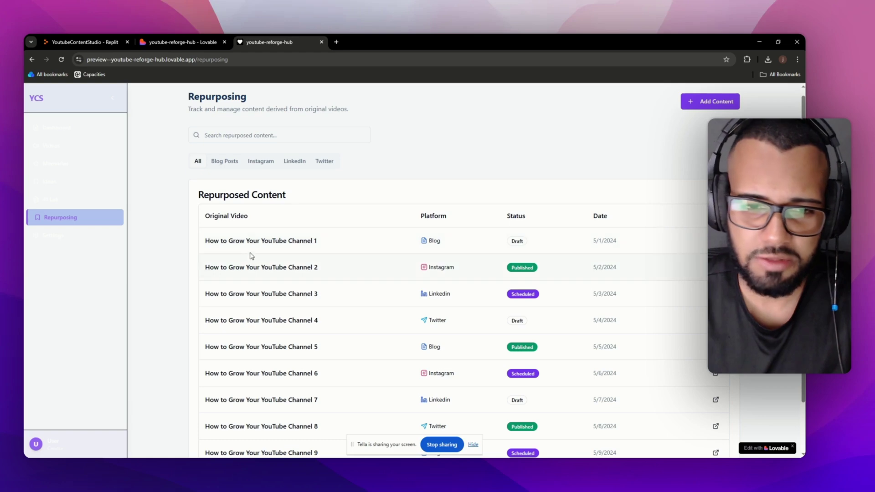
left_click_drag(237, 214, 302, 310)
left_click(303, 310)
scroll(283, 273, "down", 2)
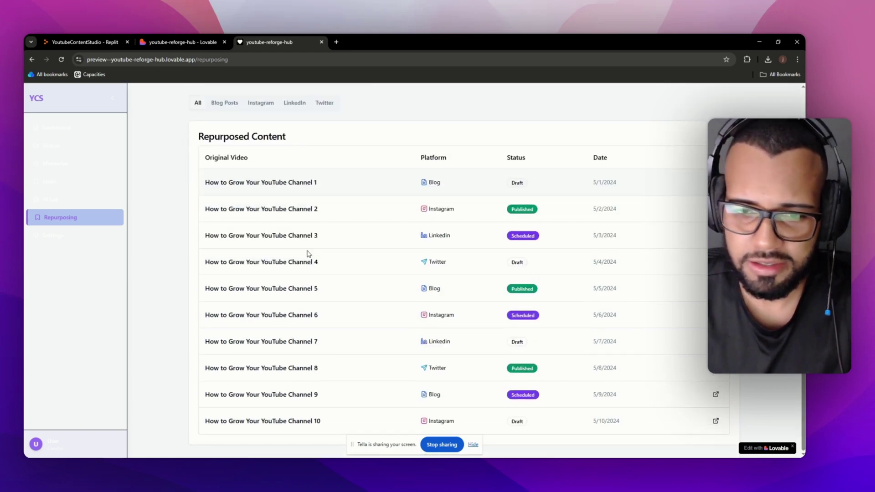
scroll(309, 254, "up", 1)
scroll(309, 254, "up", 1)
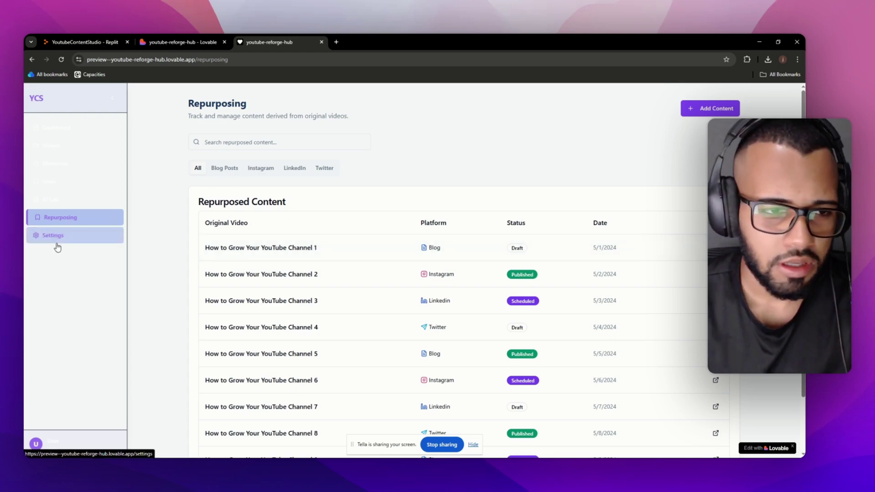
Step: Look through the AI Lab, Ideas, Memories, Videos and Dashboard pages of the youtube-reforge-hub app
left_click(55, 201)
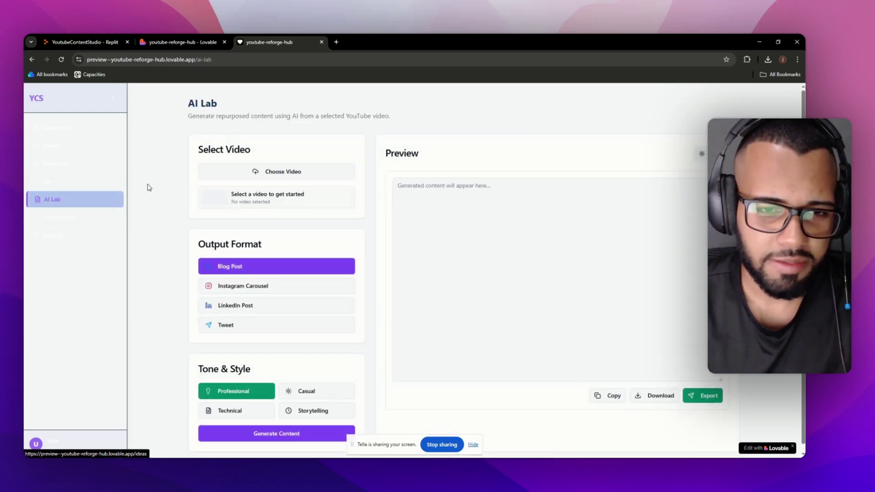
left_click(84, 181)
left_click(81, 163)
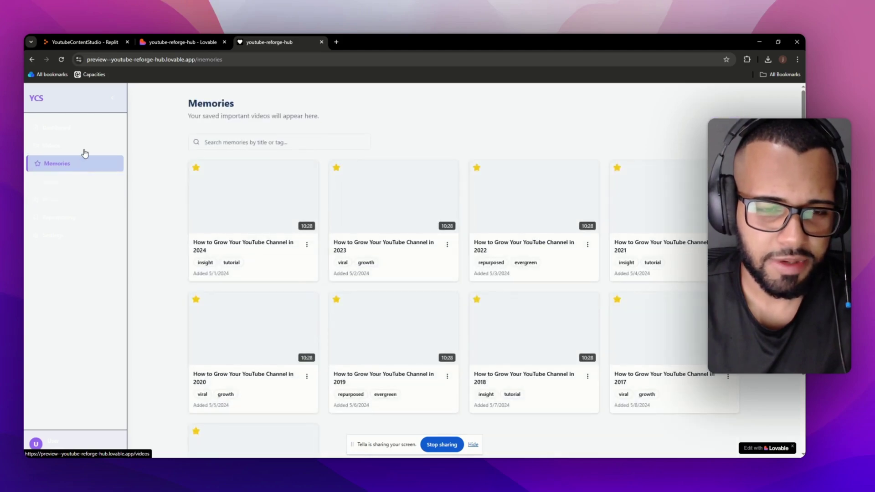
left_click(84, 150)
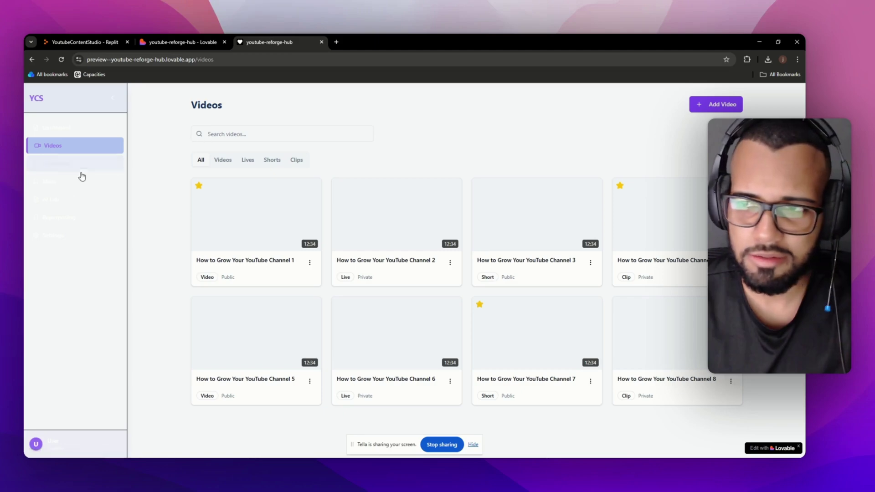
left_click(68, 132)
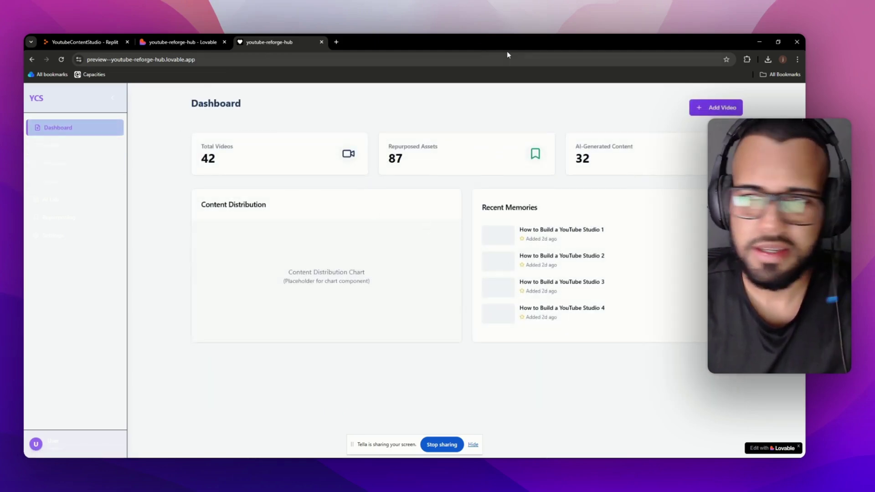
Step: Switch back to the Youtube interno project in WeWeb and view its AI Lab page
left_click(756, 41)
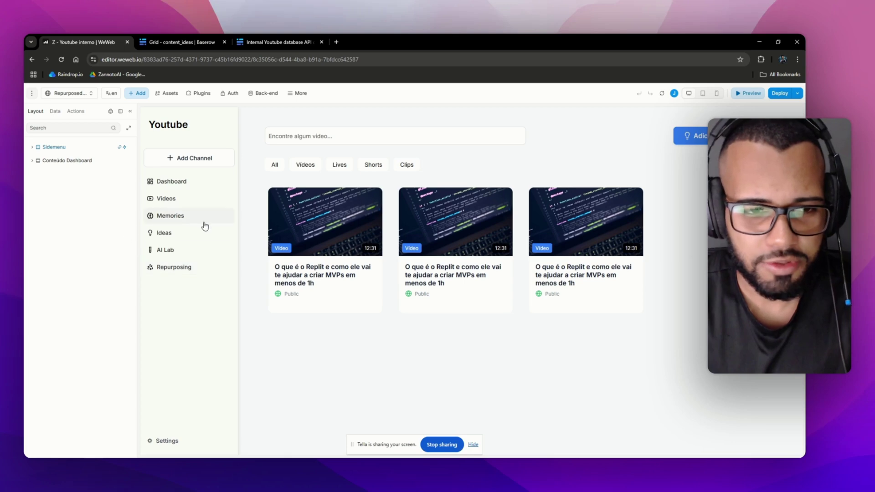
left_click(196, 257)
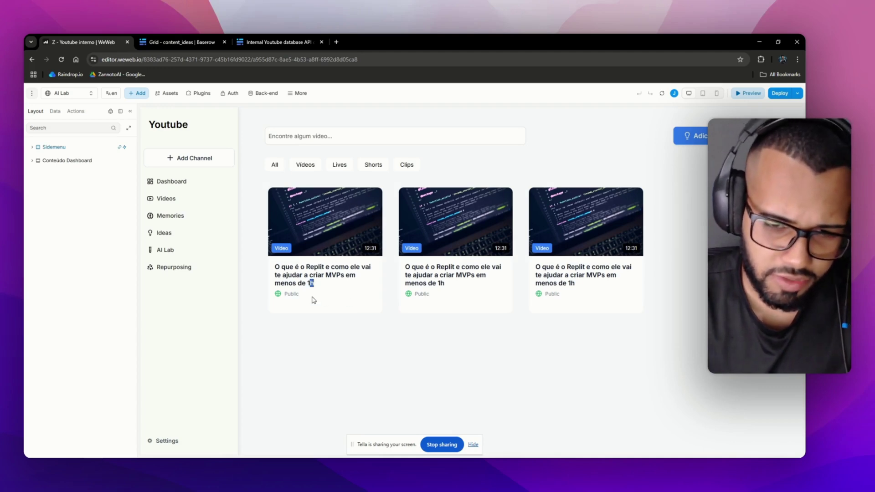
left_click(375, 314)
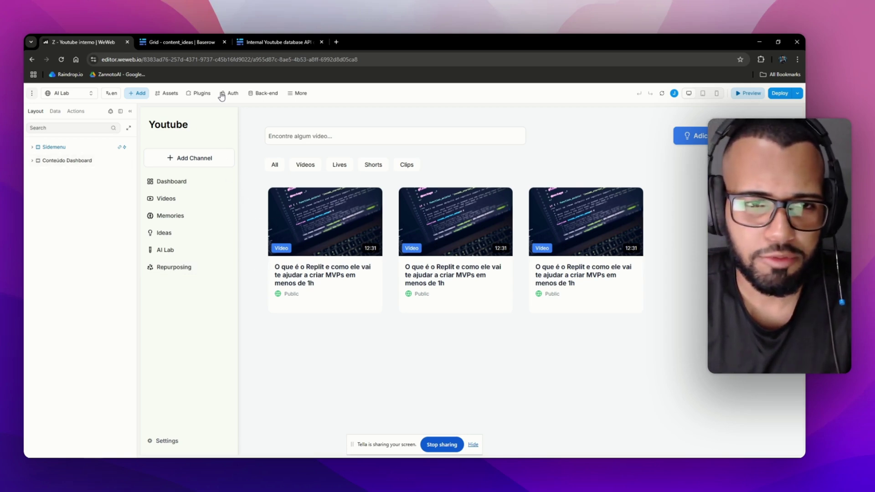
Step: Look over the project's plugin categories and browse the available extensions
left_click(203, 94)
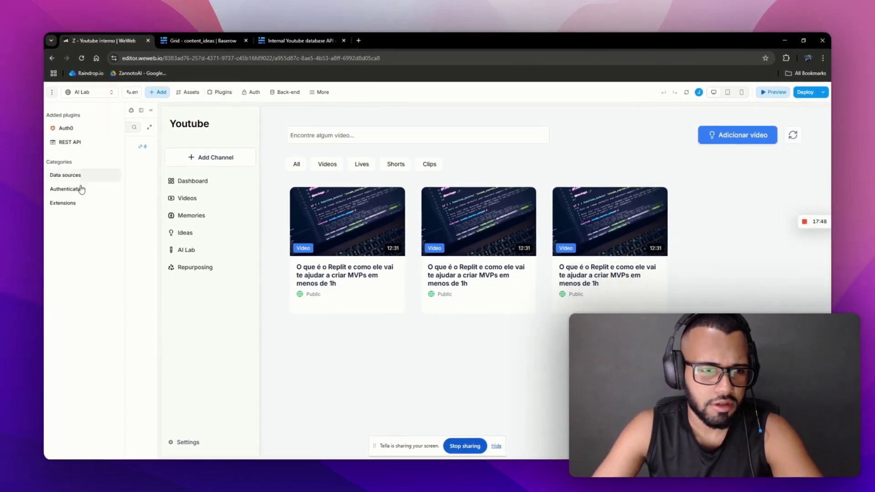
left_click(68, 175)
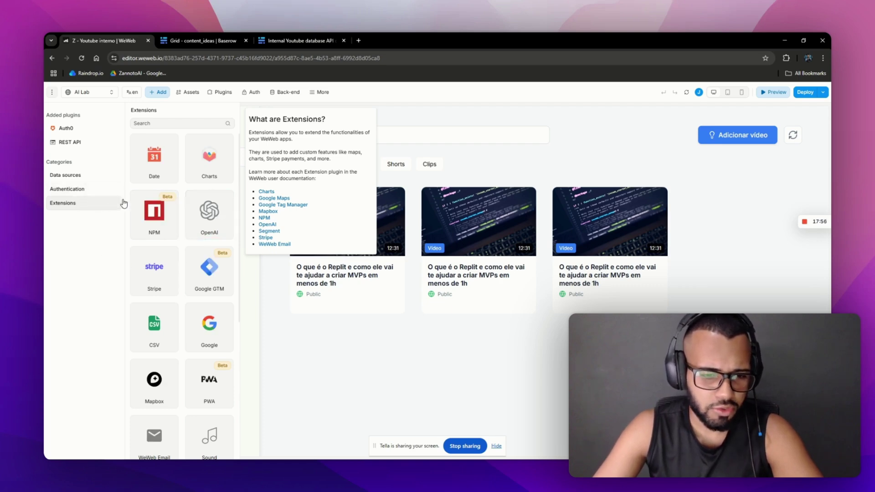
scroll(171, 221, "down", 3)
scroll(177, 224, "down", 2)
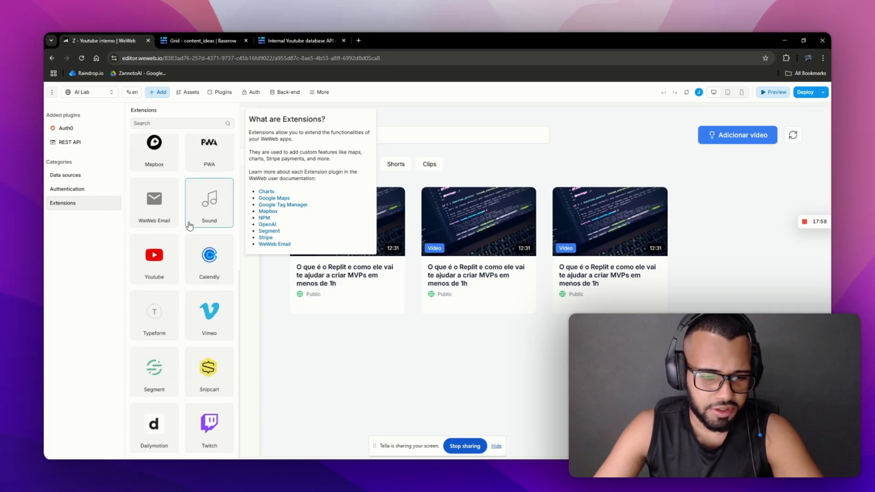
scroll(192, 223, "up", 4)
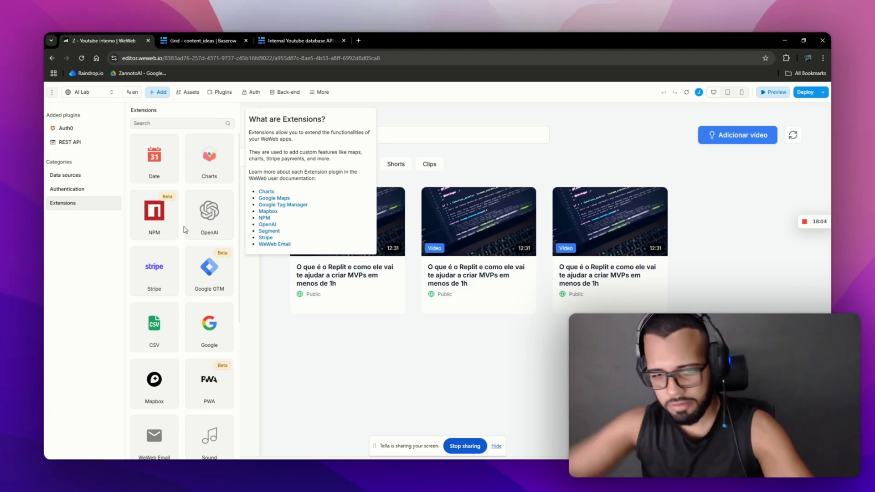
left_click(383, 228)
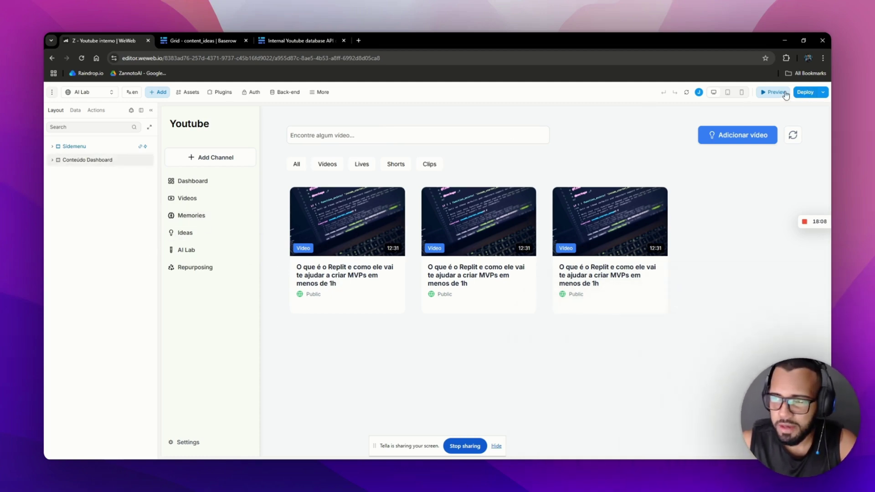
Step: On the Content Ideas page, copy the background color from the Active state of the Ideas item in the side menu
left_click(226, 234)
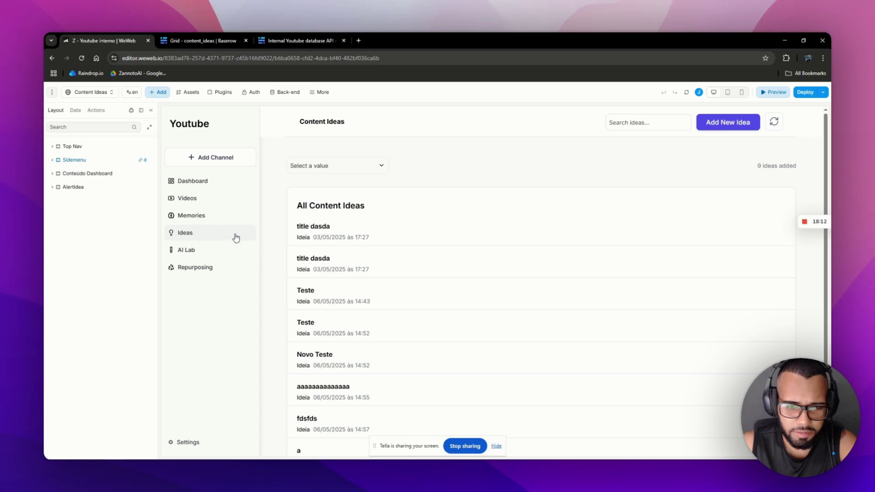
left_click(773, 92)
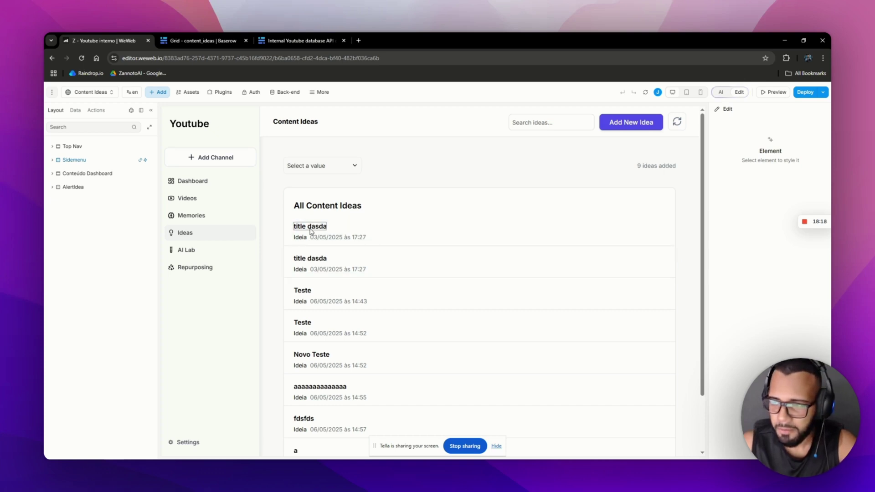
left_click(227, 236)
left_click(741, 149)
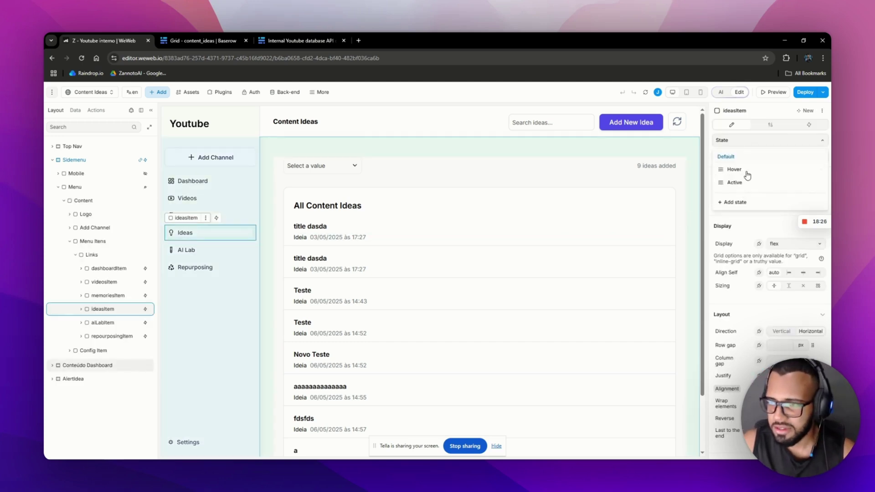
left_click(740, 184)
scroll(761, 214, "down", 5)
scroll(758, 223, "down", 3)
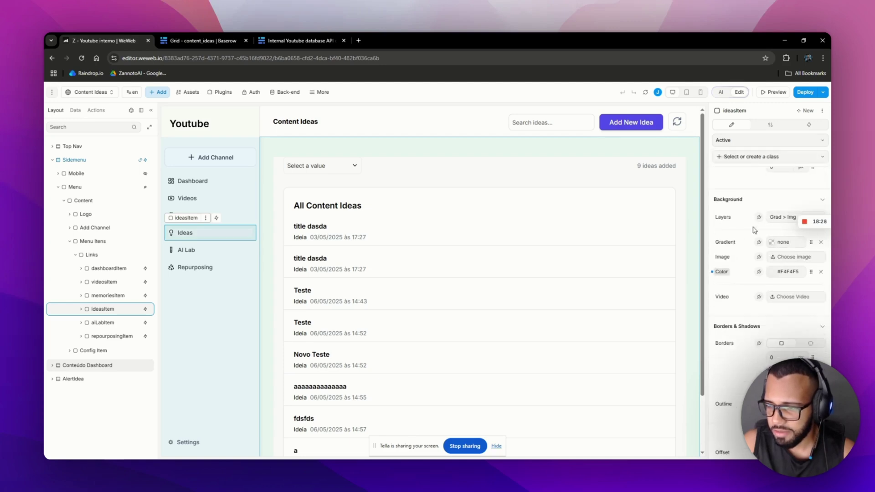
left_click(787, 271)
key("ctrl+c")
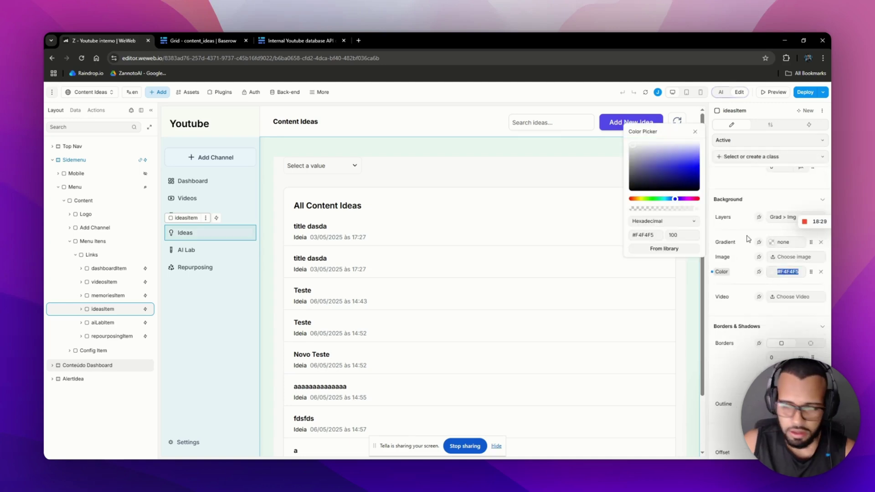
Step: Go to the Memories page and add a state named Active to the Memories item in the side menu
left_click(773, 93)
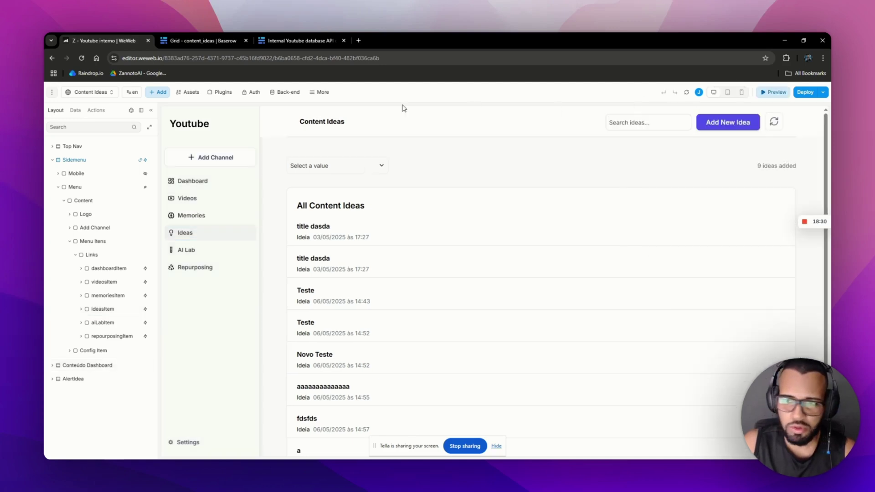
left_click(223, 219)
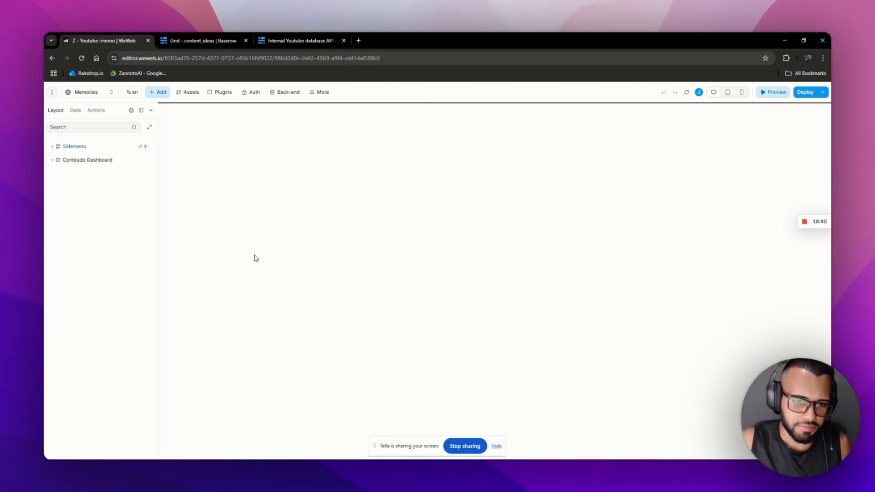
left_click(775, 94)
left_click(235, 216)
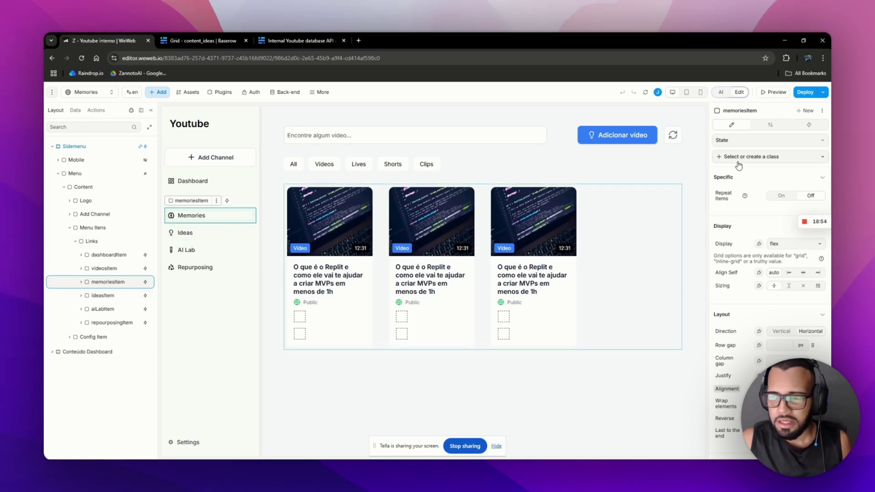
left_click(736, 141)
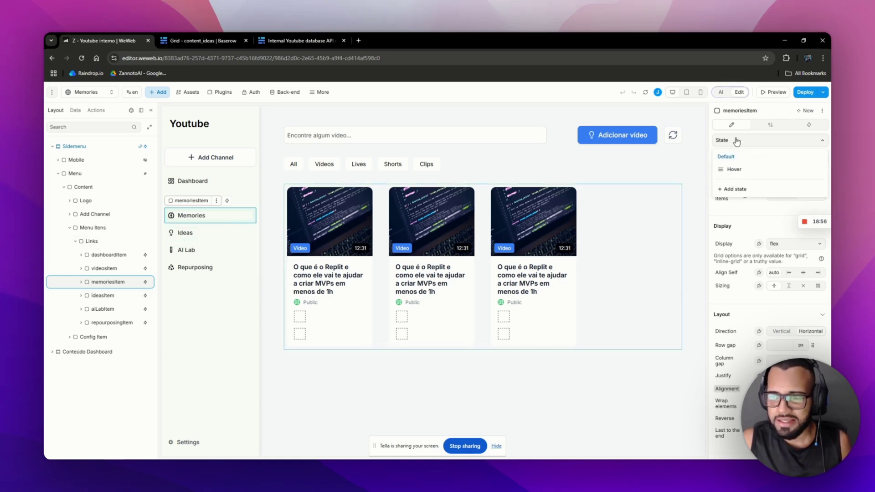
left_click(735, 189)
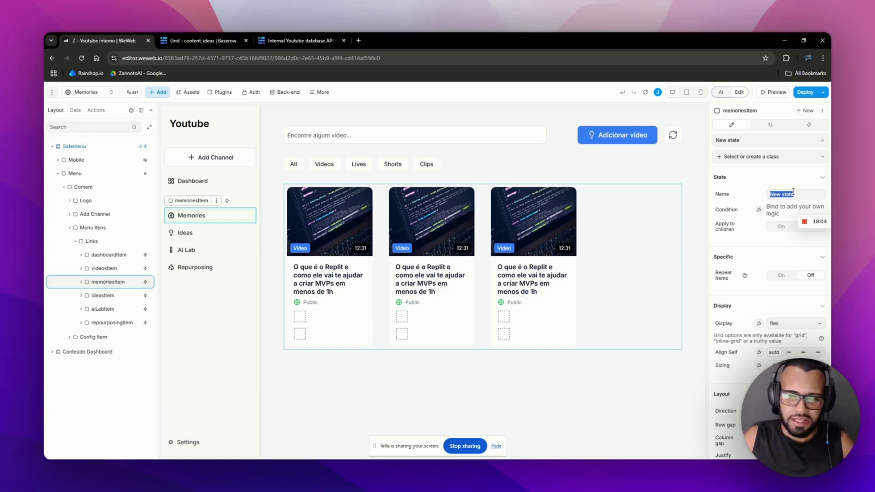
type("Active")
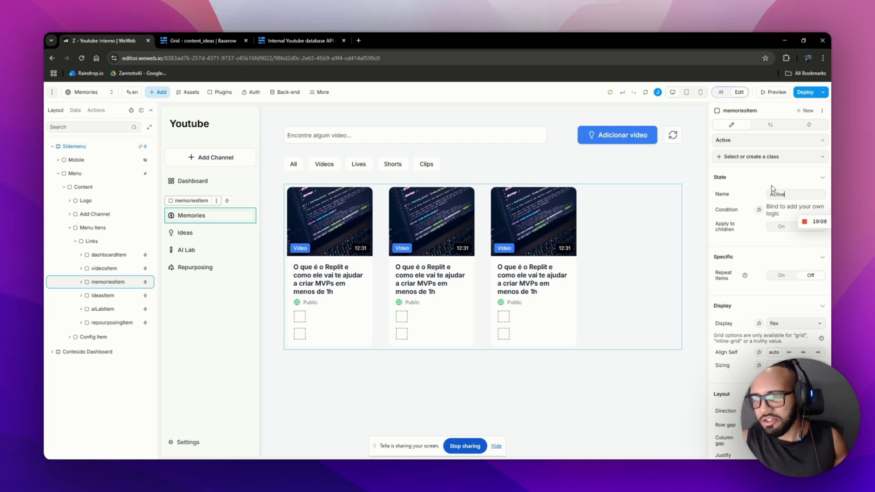
key("Return")
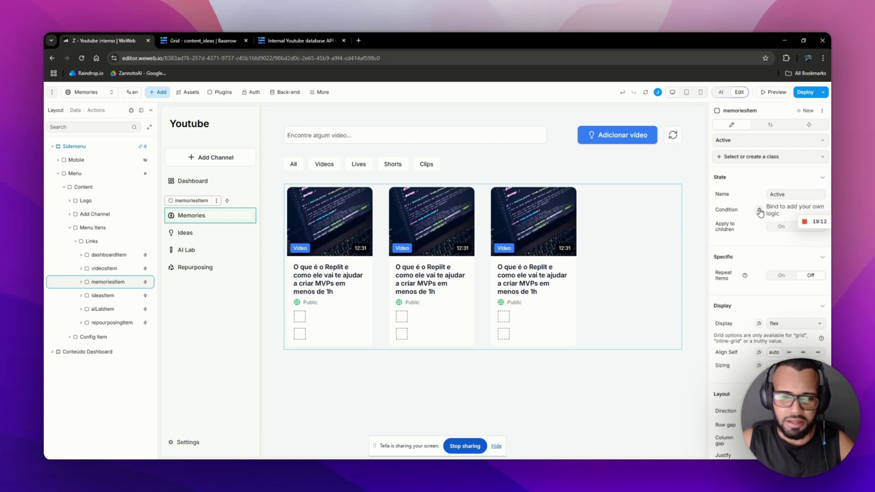
Step: Bind the Memories item's Active state condition to the formula CurrentPage.path = "memories"
left_click(759, 211)
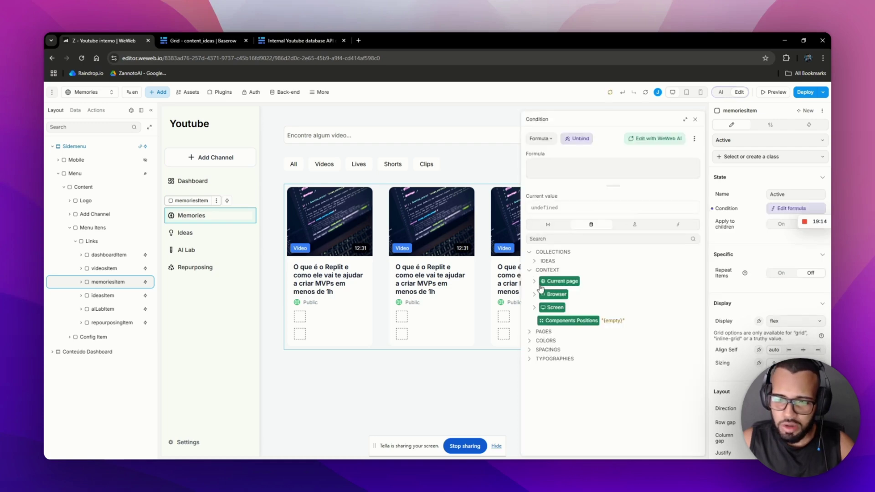
left_click(535, 284)
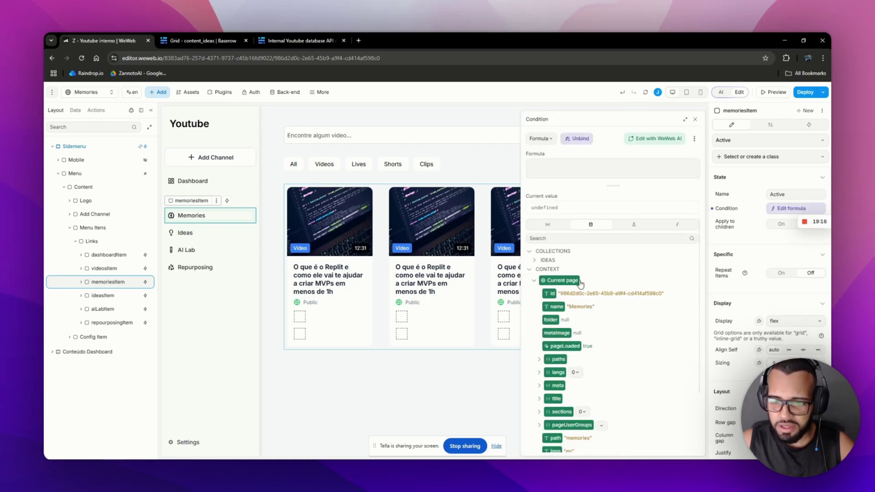
scroll(566, 346, "down", 2)
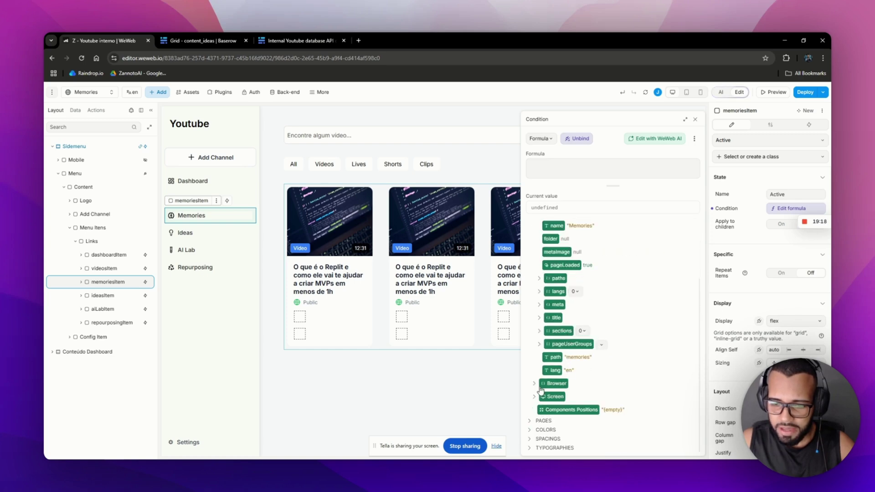
left_click(553, 358)
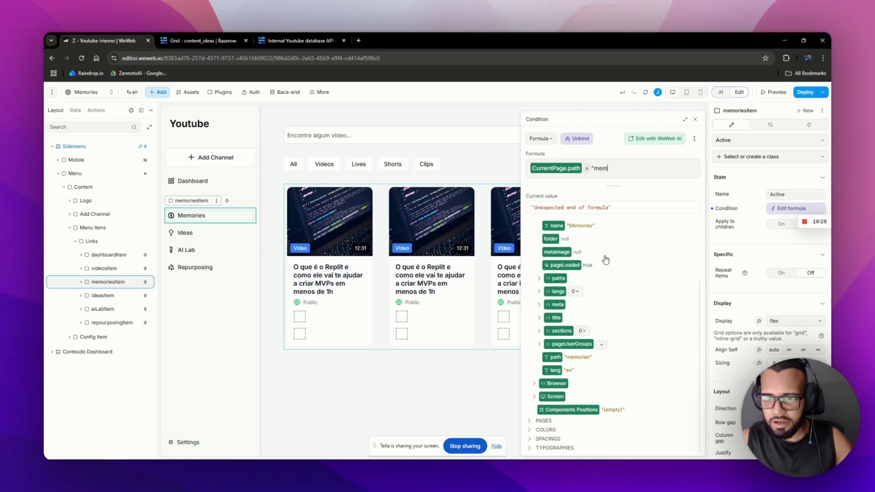
type("\"")
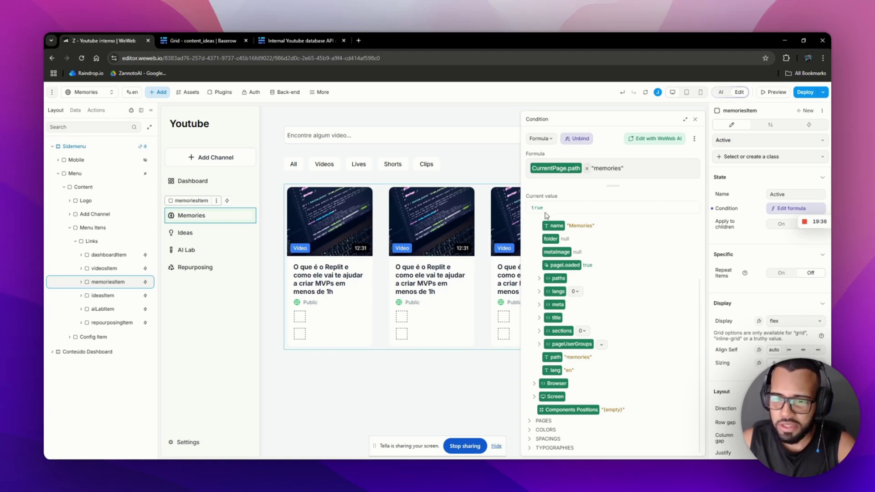
Step: Set the Memories item's Active background color to #F4F4F5 and test the side menu highlighting in preview
scroll(774, 273, "down", 8)
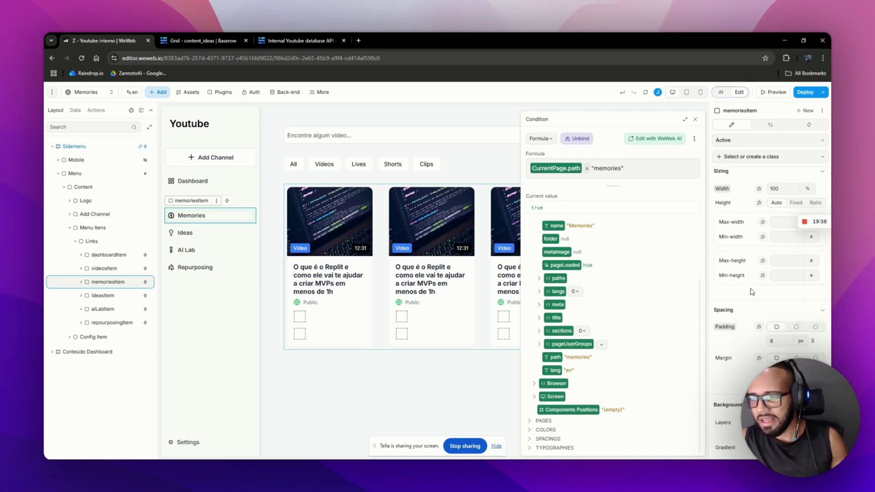
scroll(769, 274, "down", 5)
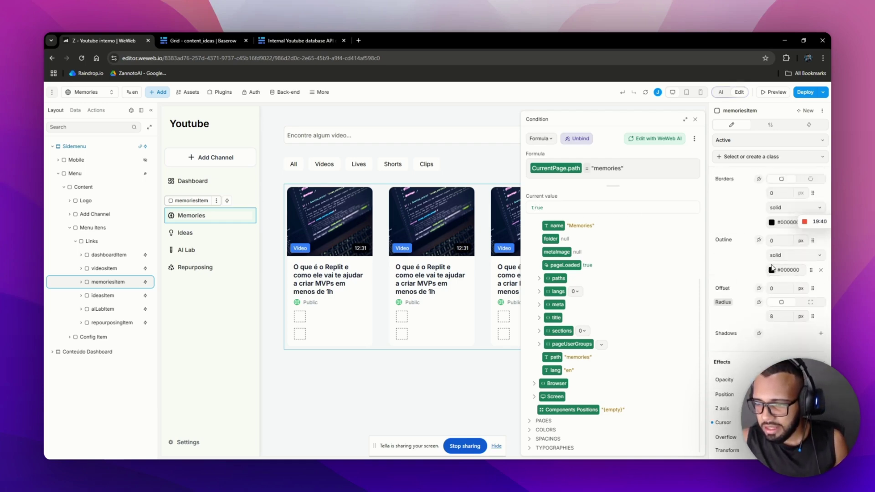
scroll(777, 273, "up", 3)
scroll(784, 310, "down", 3)
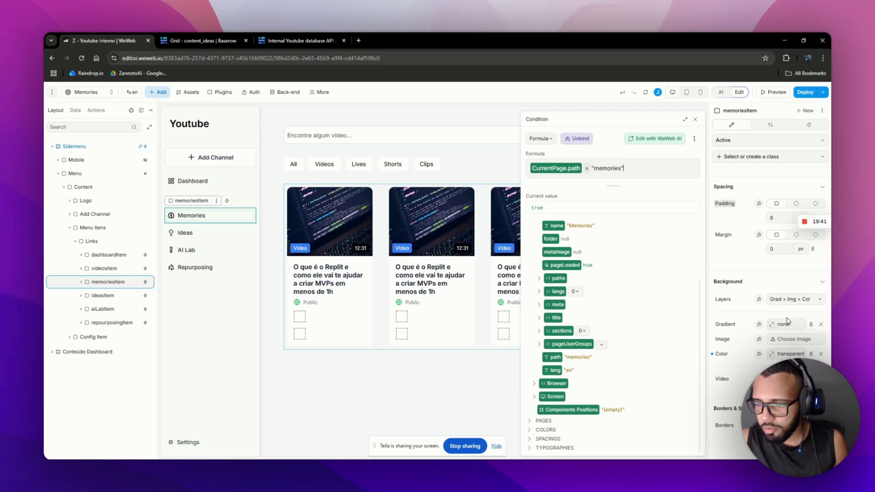
left_click(787, 355)
key("ctrl+v")
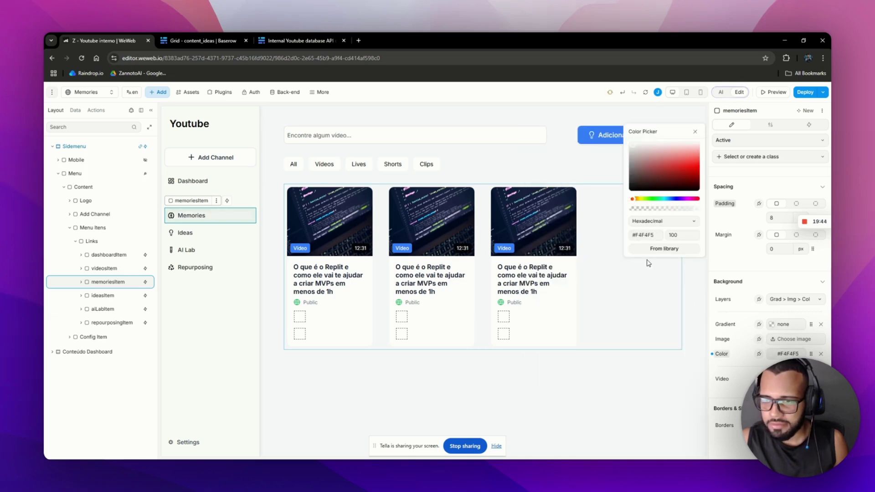
left_click(773, 92)
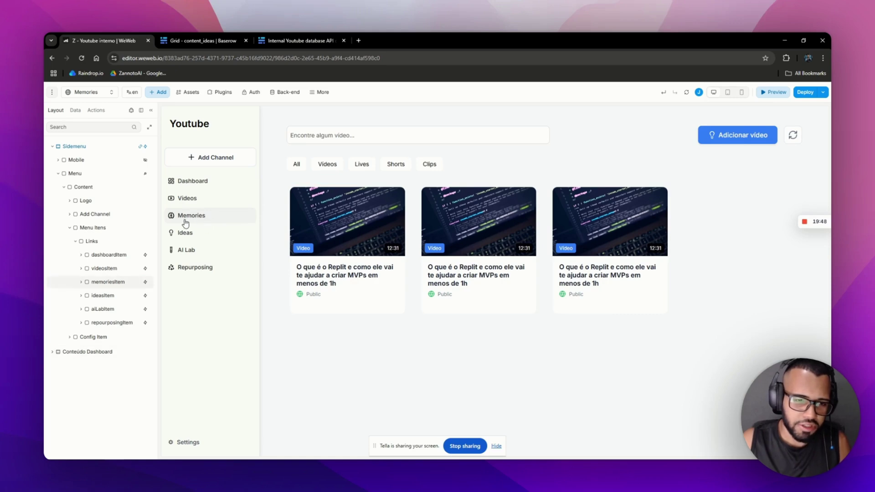
left_click(229, 214)
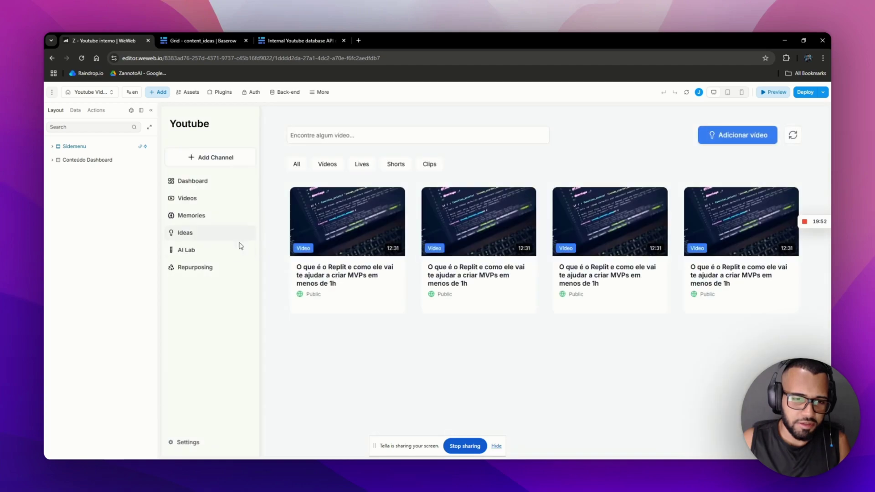
Step: On the Youtube Videos page, add a state named Active to the Videos item in the side menu
left_click(227, 201)
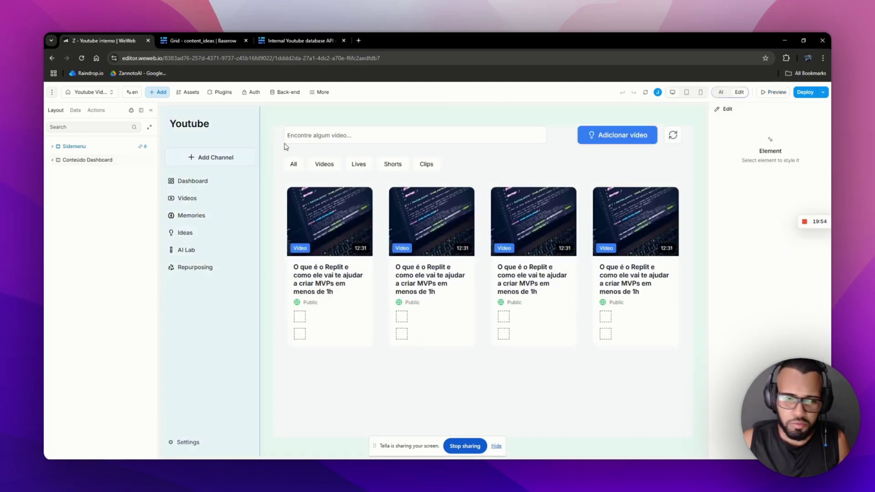
left_click(228, 204)
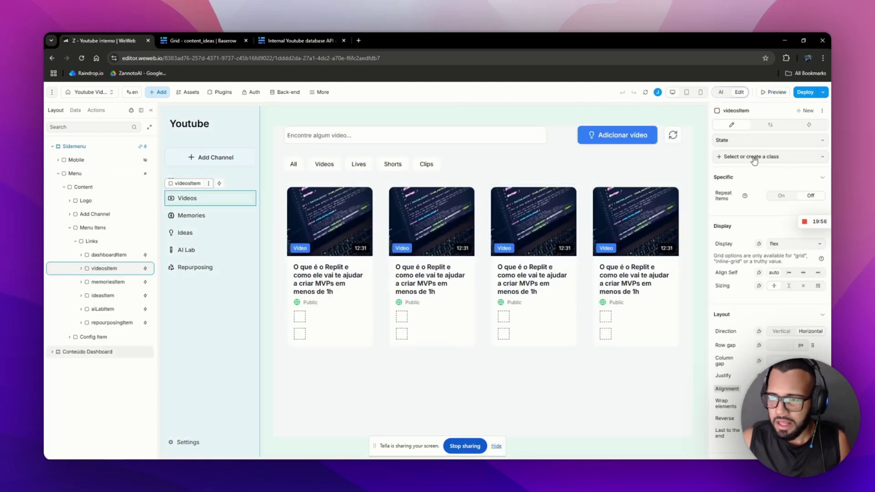
left_click(731, 142)
left_click(732, 189)
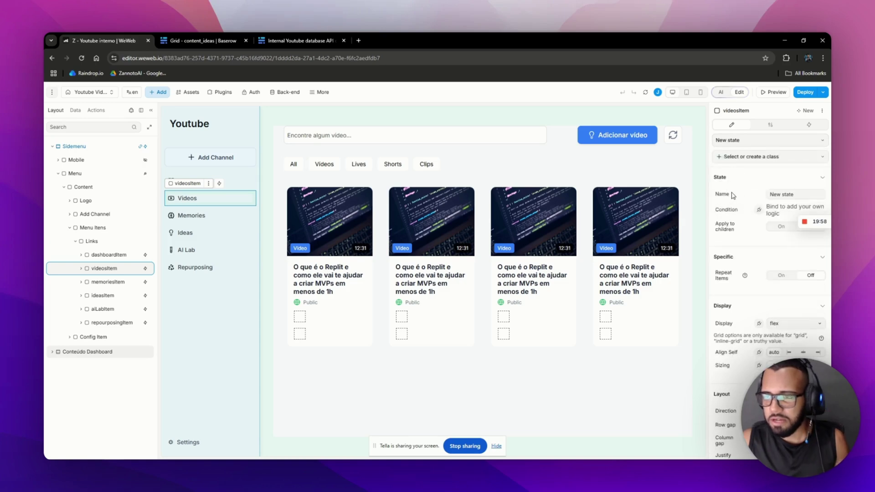
triple_click(777, 195)
type("a")
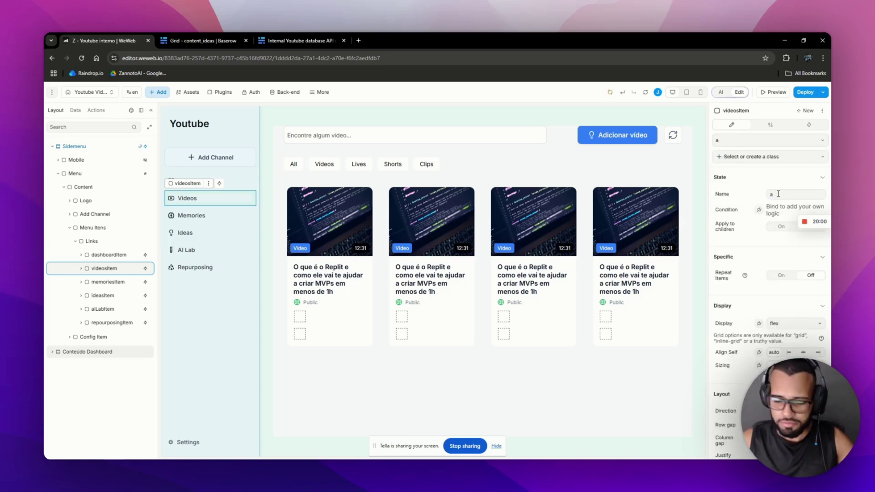
key("BackSpace")
type("Active")
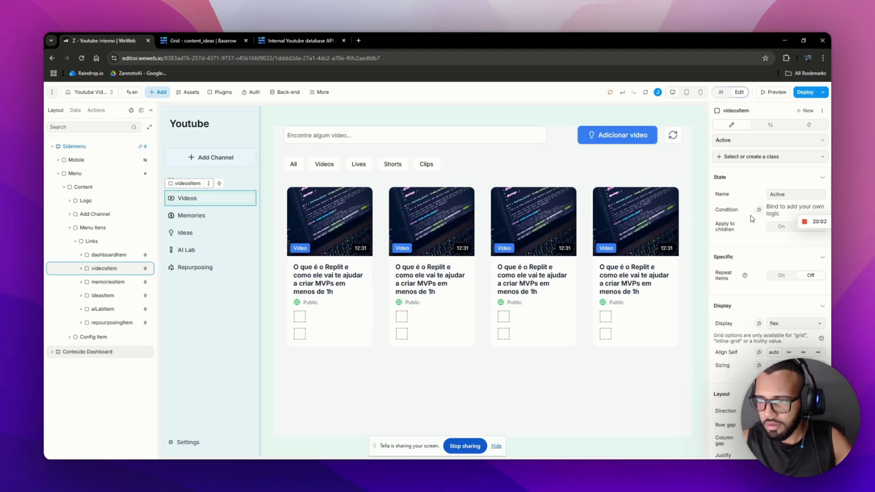
Step: Bind the Videos item's Active state condition to the formula CurrentPage.path = "videos"
left_click(759, 211)
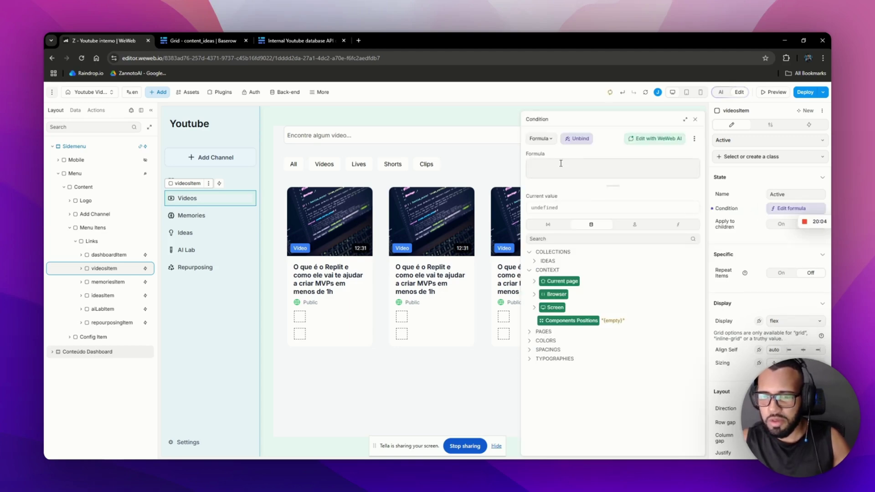
left_click(534, 281)
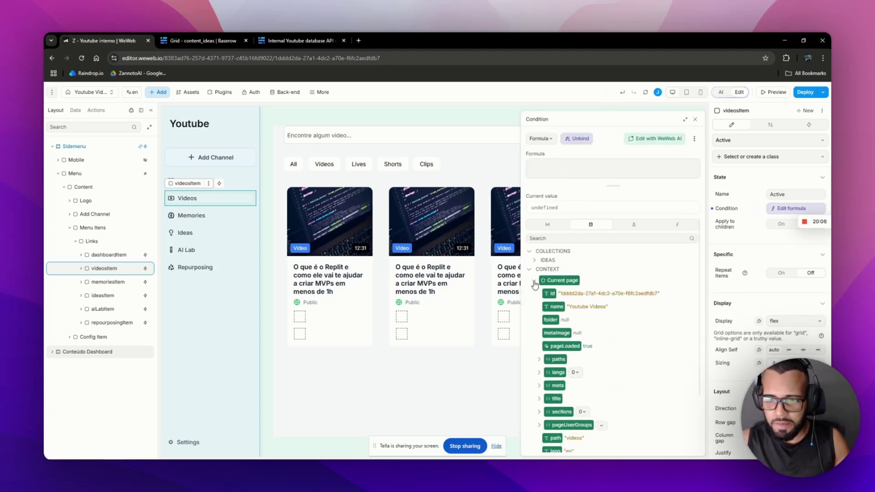
scroll(583, 273, "down", 2)
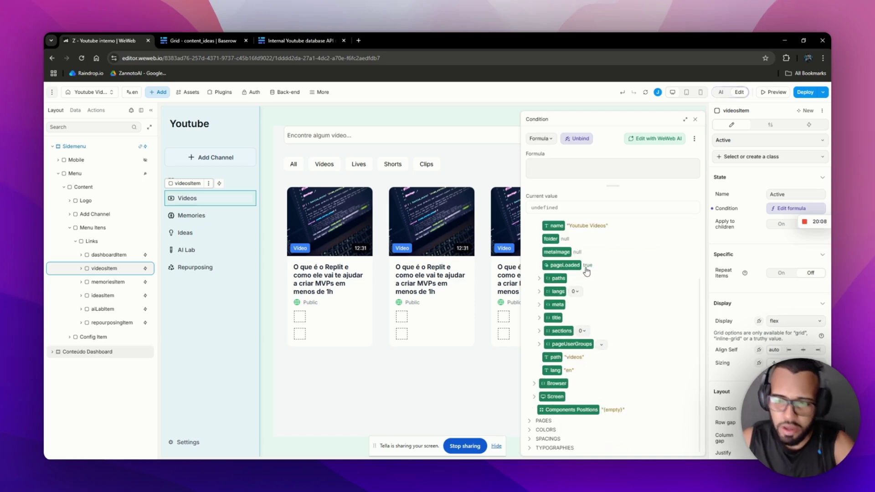
left_click(552, 358)
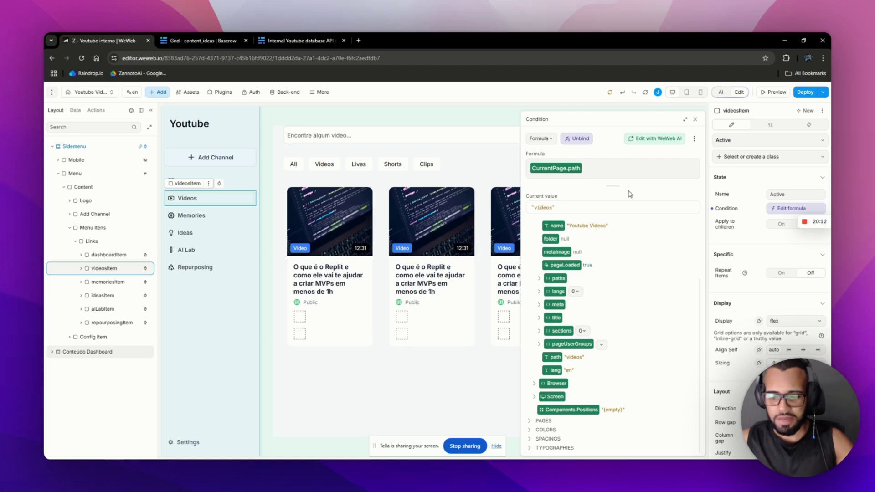
type("= \"videos")
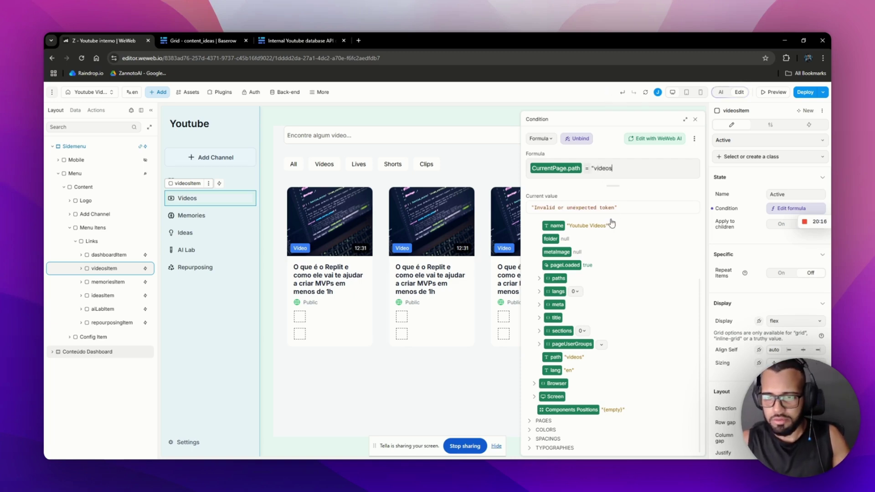
type("\"")
Step: Set the Videos item's Active background color to #F4F4F5 and test the side menu in preview by opening Dashboard
scroll(742, 230, "down", 8)
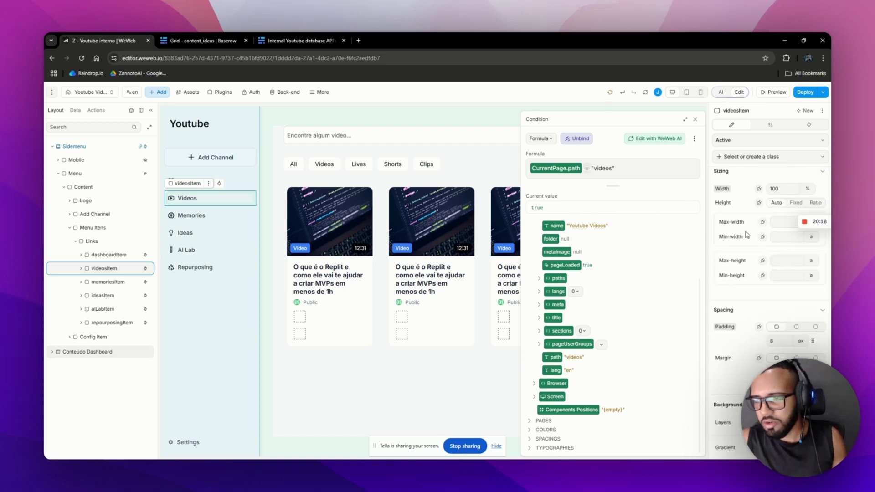
scroll(777, 290, "down", 4)
left_click(787, 313)
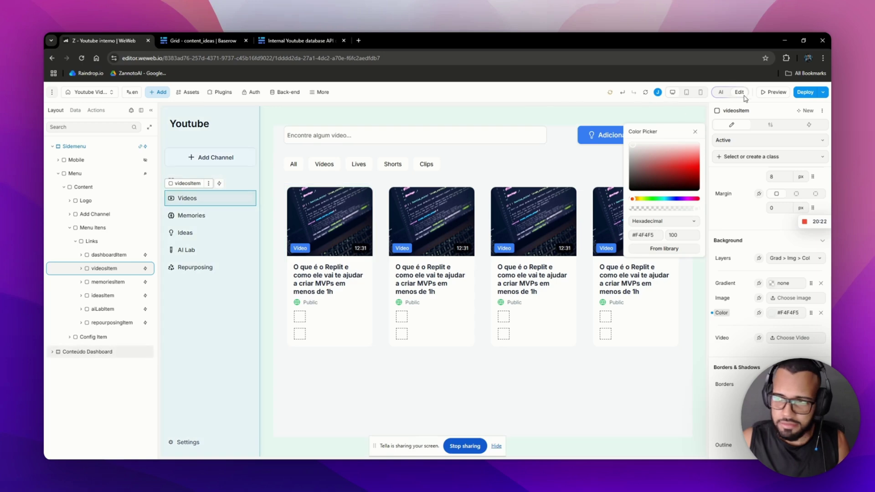
left_click(757, 95)
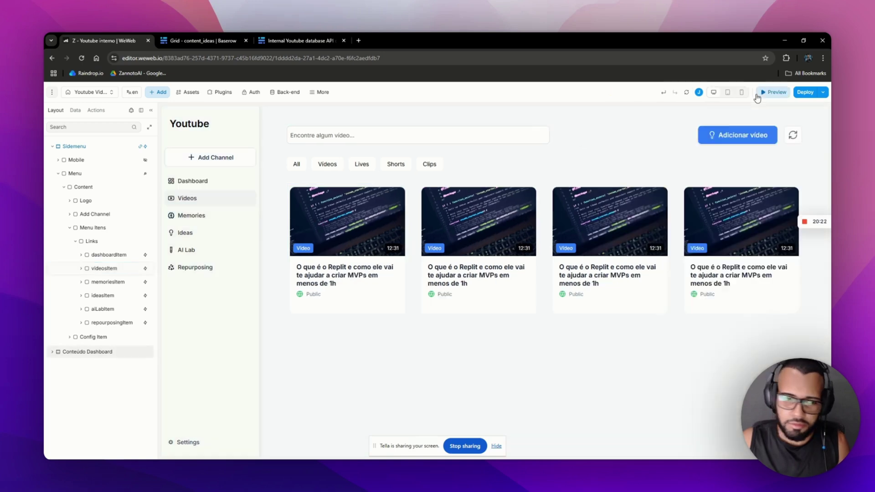
left_click(241, 182)
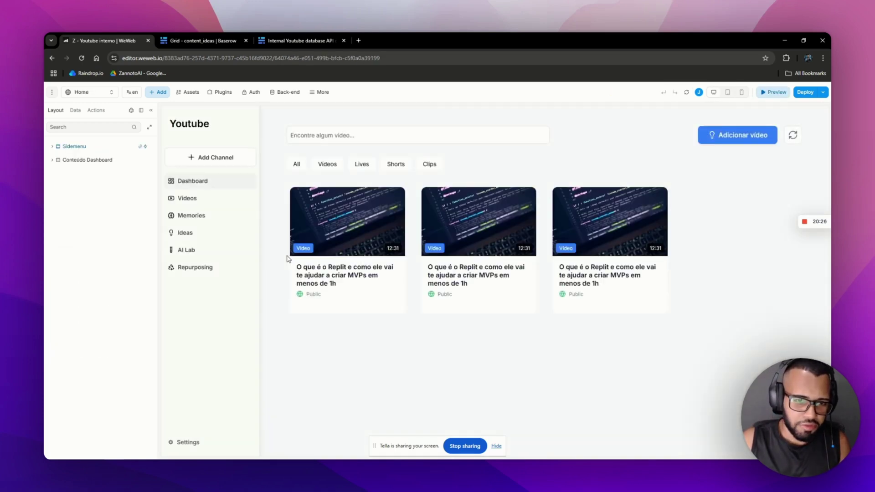
Step: Go to the AI Lab page and add a state named Active to the AI Lab item in the side menu
left_click(218, 255)
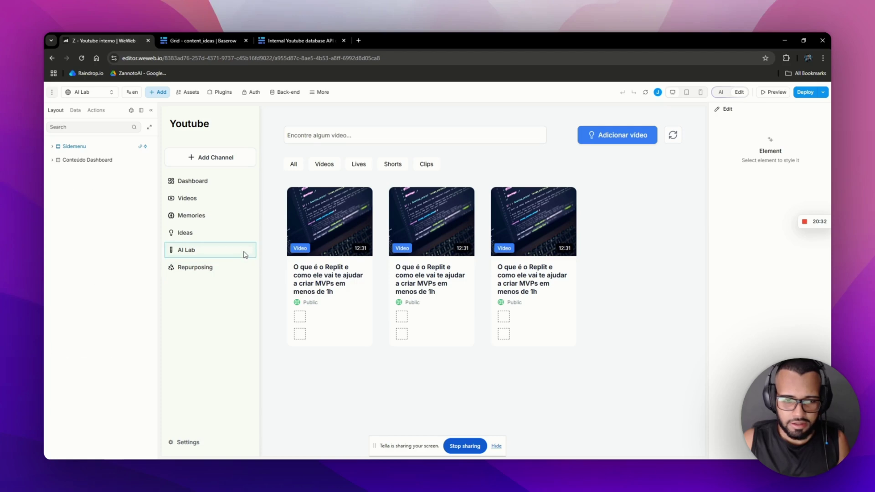
left_click(246, 251)
left_click(745, 141)
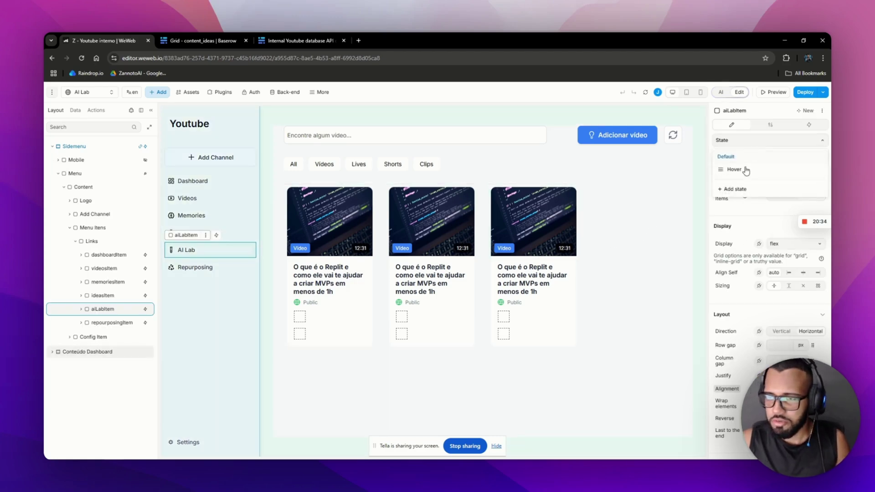
left_click(742, 192)
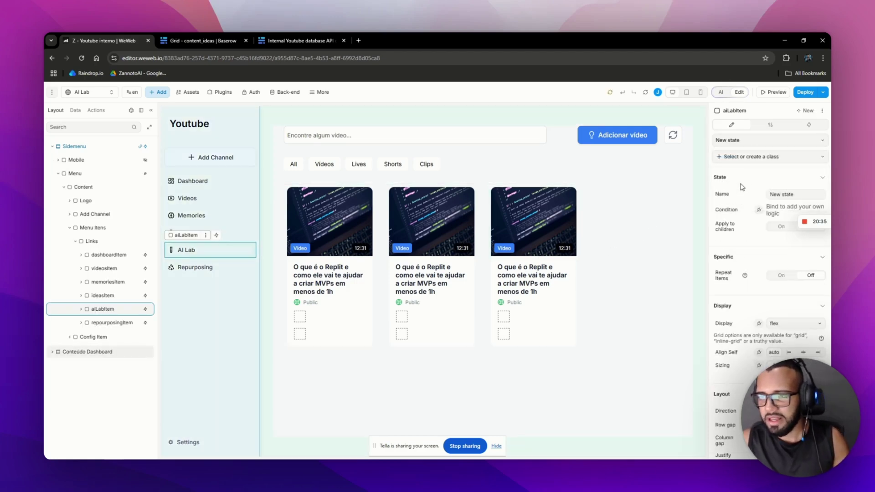
left_click(739, 143)
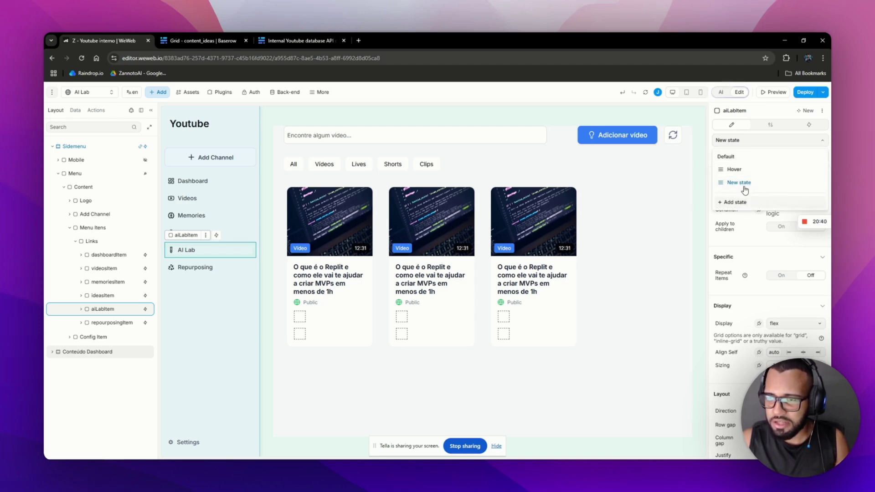
left_click(741, 234)
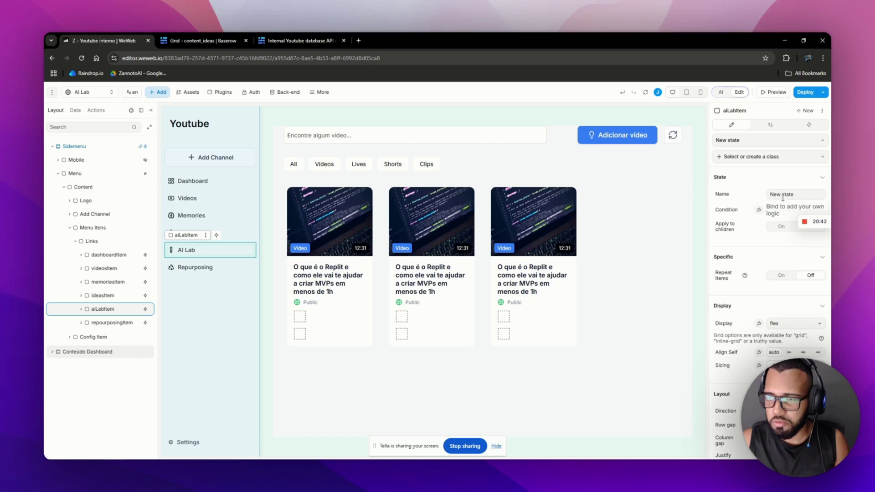
type("Active")
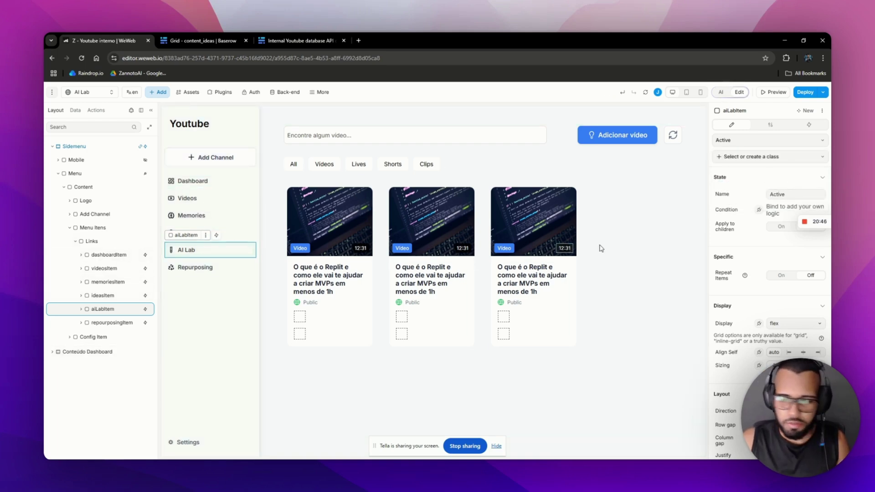
Step: Bind the AI Lab item's Active state condition to the formula CurrentPage.path = "ai-lab"
left_click(759, 211)
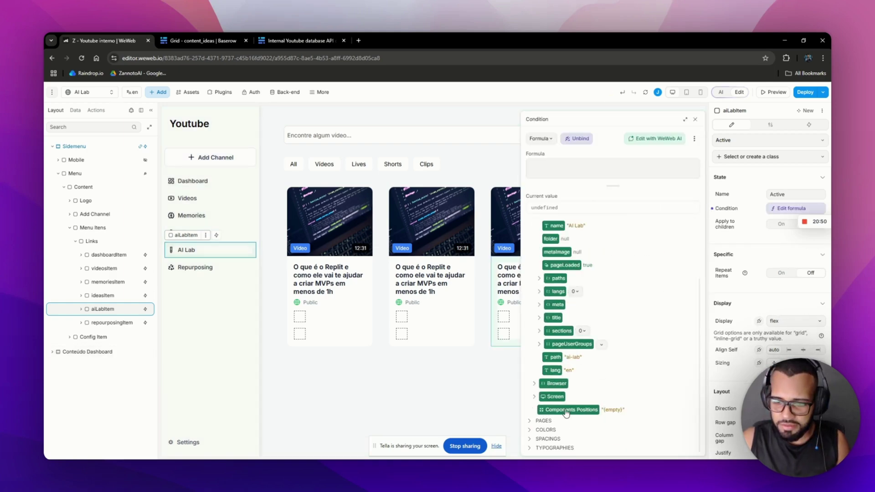
scroll(578, 419, "down", 3)
left_click(552, 357)
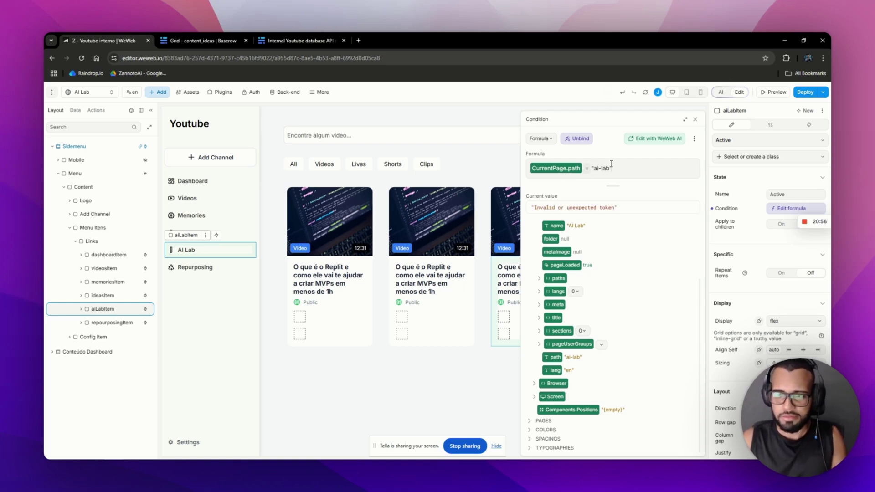
type("\"")
Step: Set the AI Lab item's Active background color to #F4F4F5, check it in preview, and return to editing
scroll(776, 289, "down", 5)
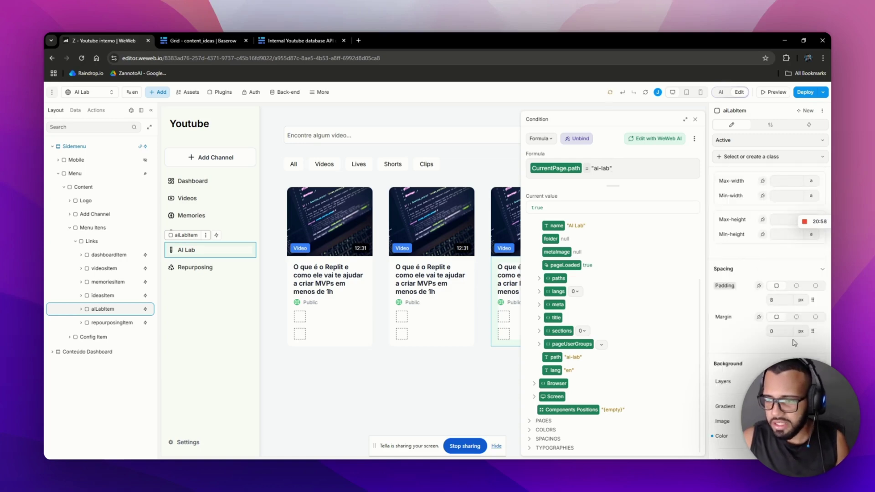
scroll(794, 343, "down", 3)
left_click(787, 312)
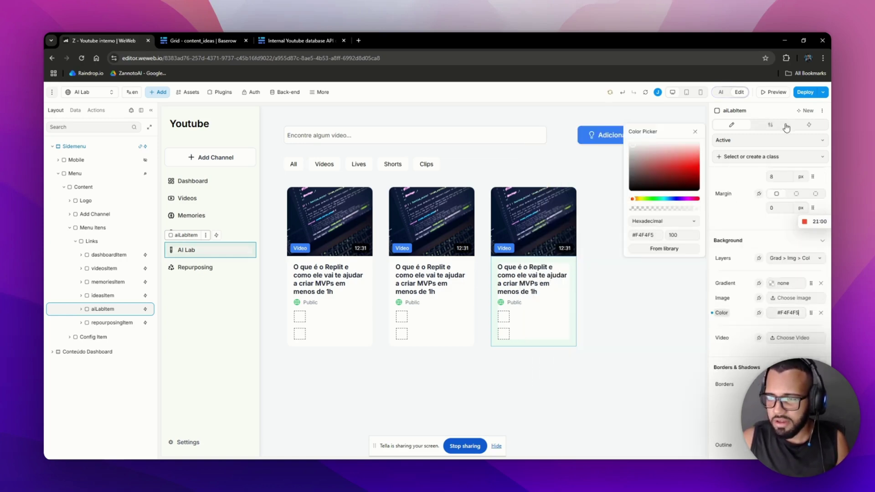
left_click(773, 92)
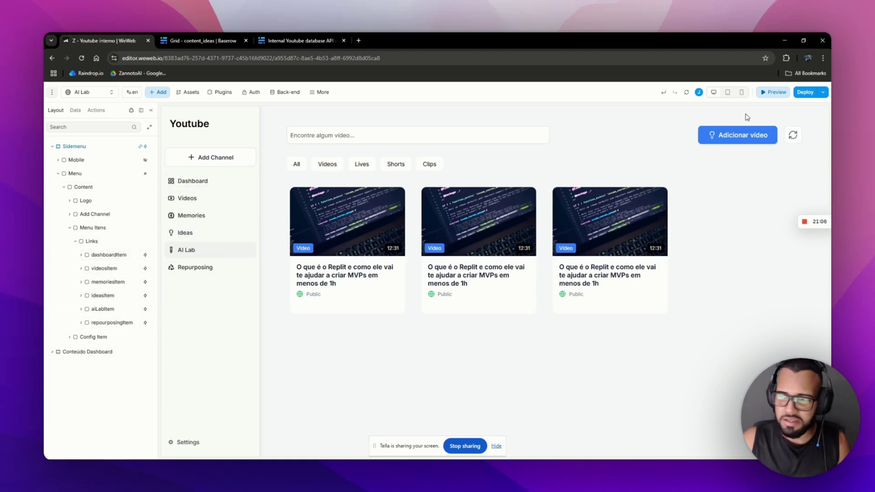
left_click(774, 92)
Step: Add a state named Active to the Repurposing item in the side menu
left_click(231, 268)
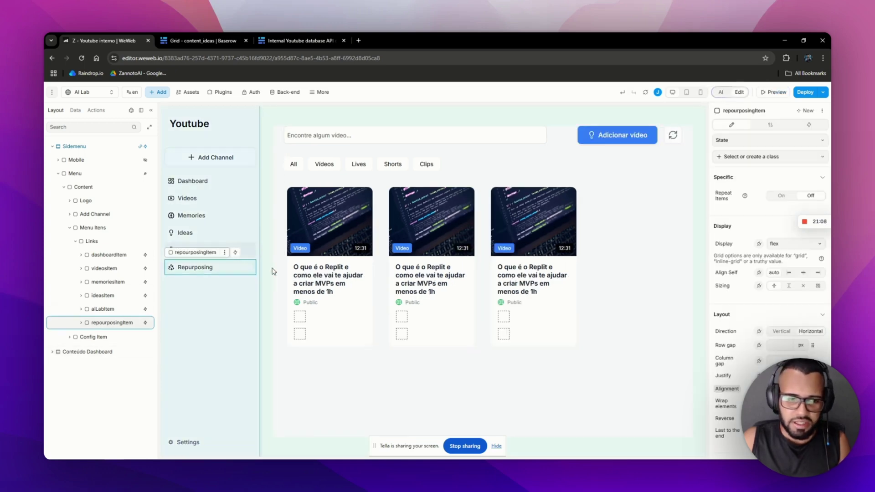
left_click(742, 146)
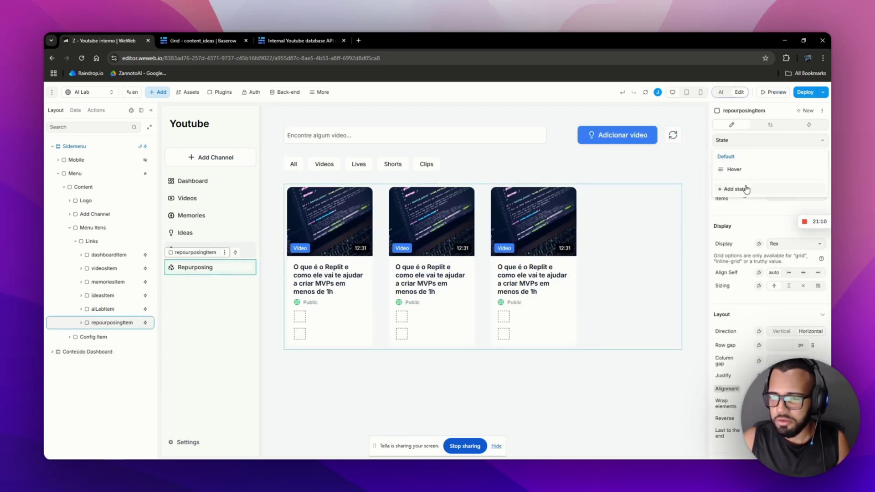
left_click(744, 189)
left_click_drag(770, 194, 795, 194)
type("Active")
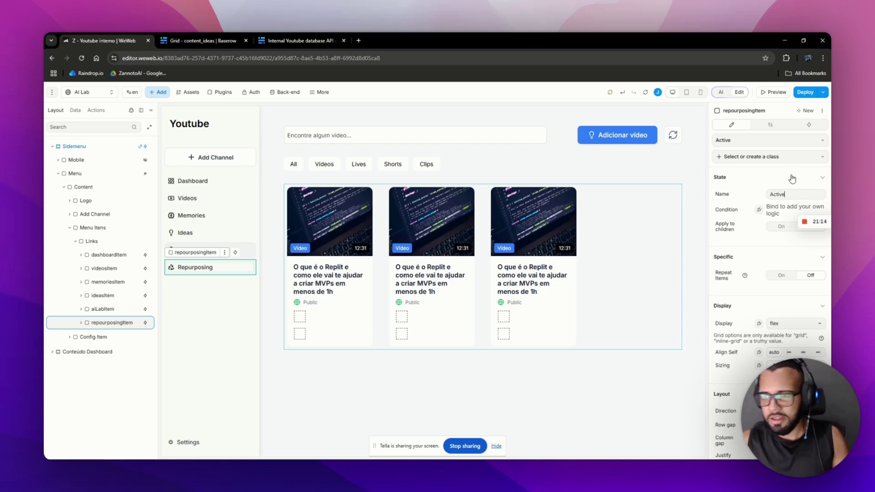
Step: Start binding the Repurposing item's Active state condition to a formula that compares CurrentPage.path, and close the formula editor
left_click(758, 209)
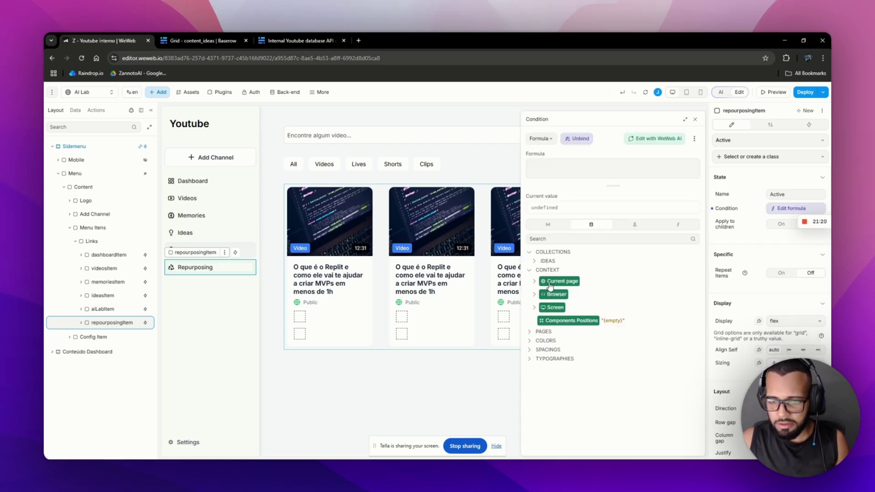
left_click(550, 286)
scroll(563, 338, "down", 3)
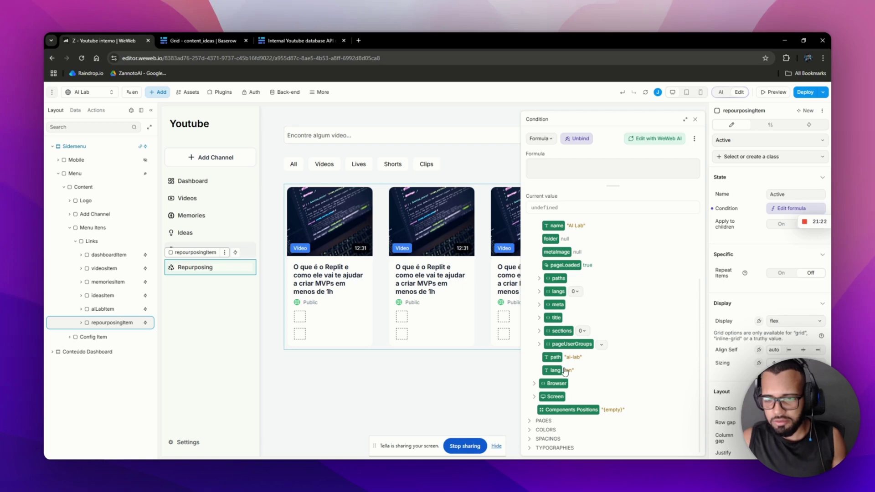
left_click(554, 358)
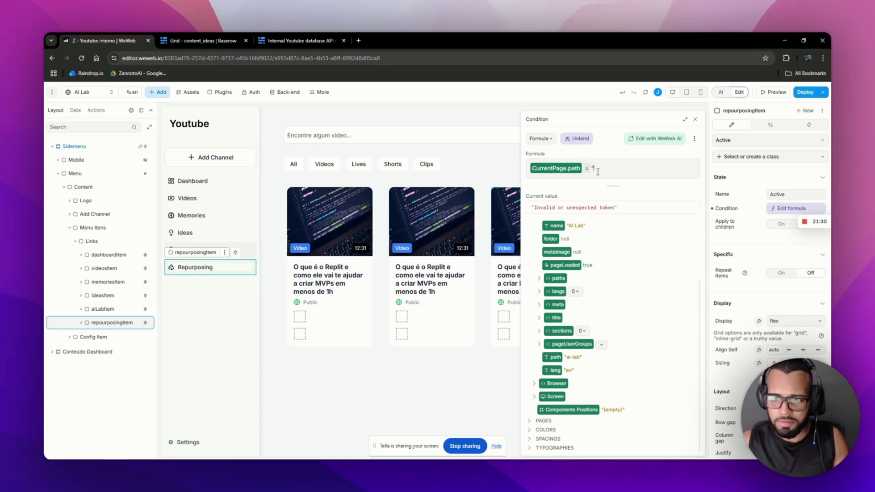
scroll(540, 248, "up", 5)
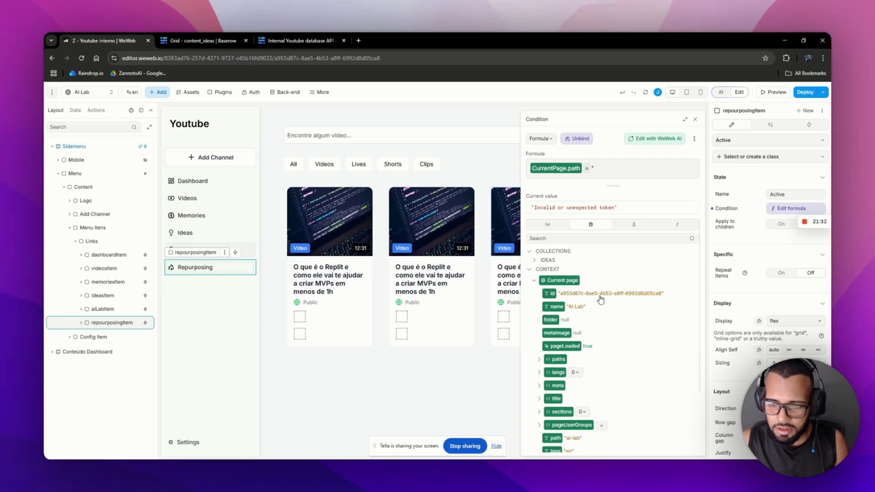
scroll(628, 326, "down", 5)
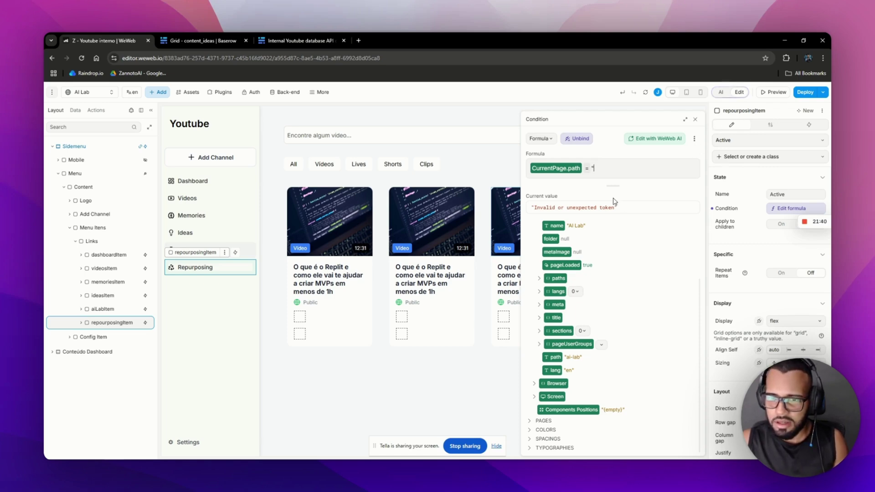
left_click(694, 119)
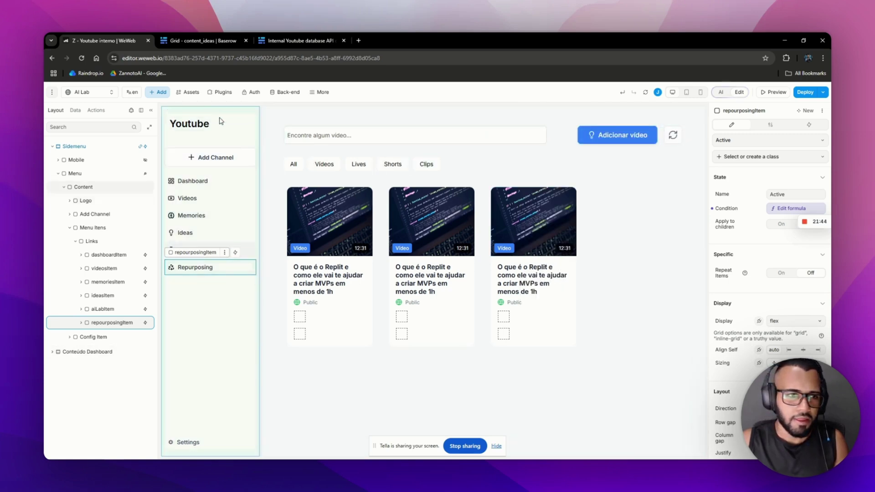
Step: Go to the Repurposed Content page through the side menu in preview and return to editing
left_click(97, 93)
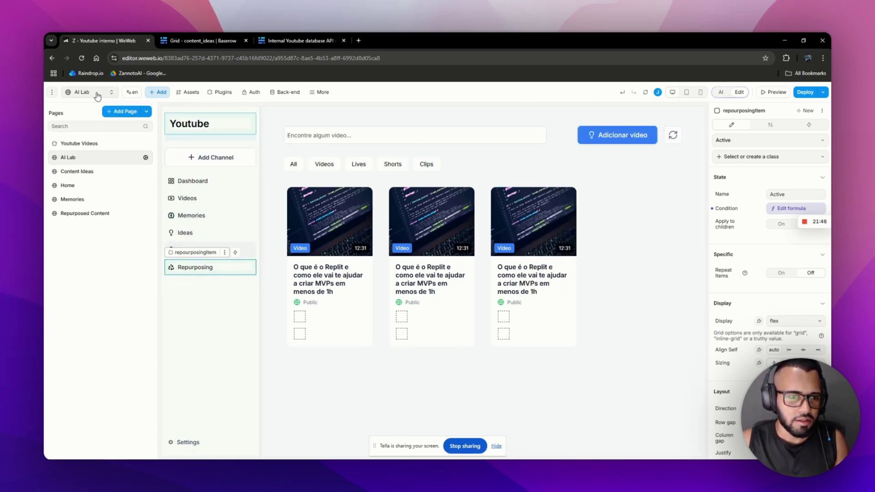
left_click(775, 92)
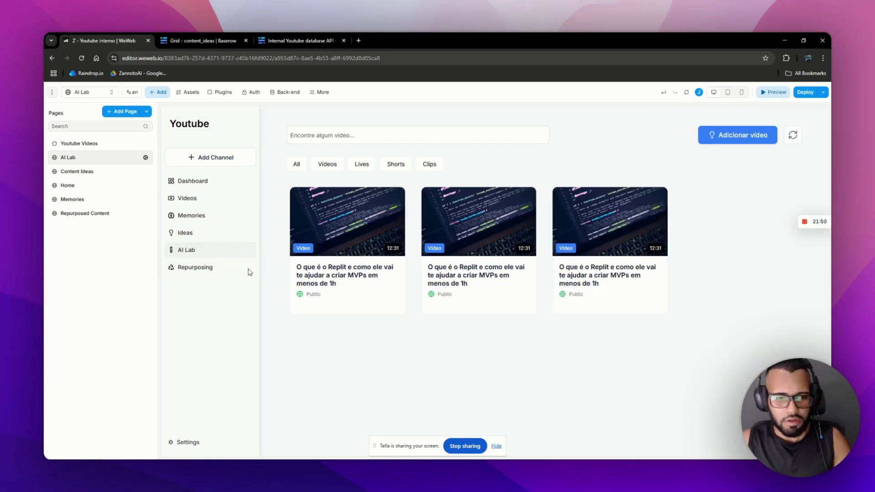
left_click(202, 268)
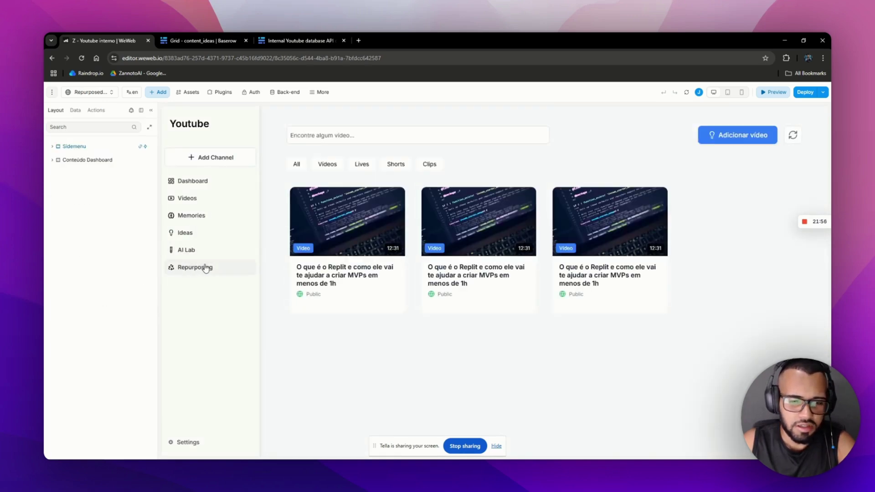
left_click(766, 96)
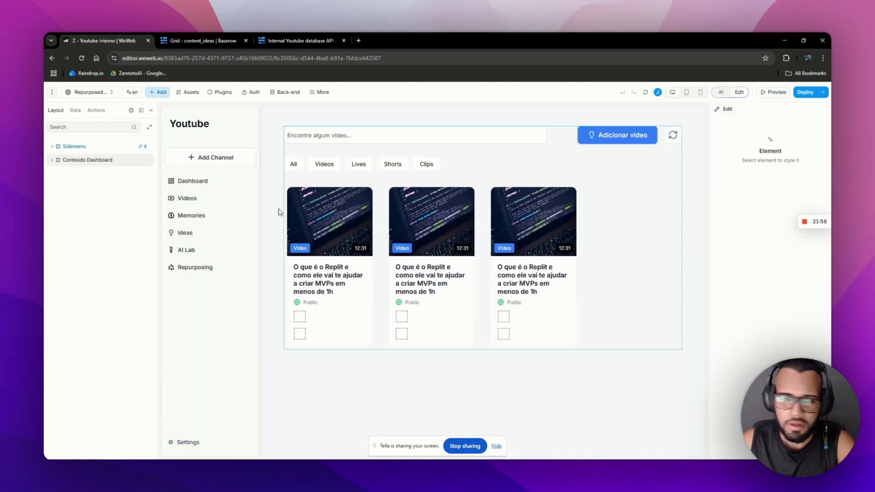
Step: Complete the Repurposing item's Active state condition as CurrentPage.path = "repurposing" and look through the available page data
left_click(237, 271)
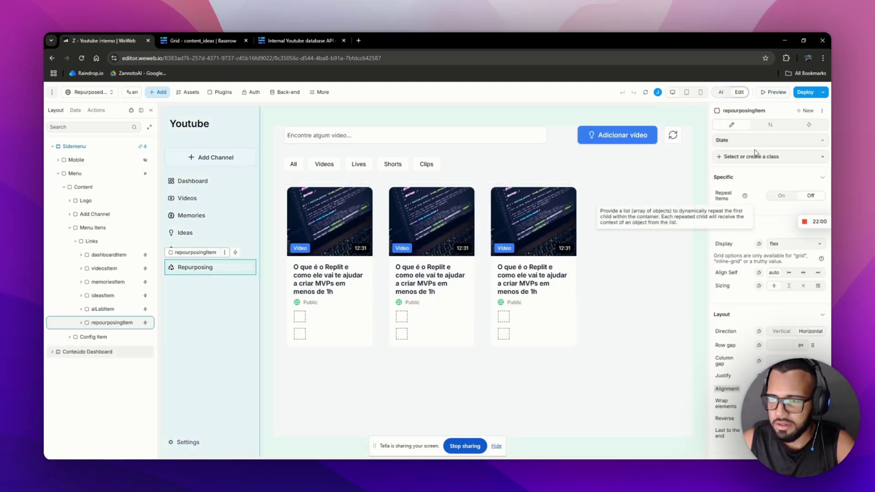
left_click(752, 141)
left_click(738, 182)
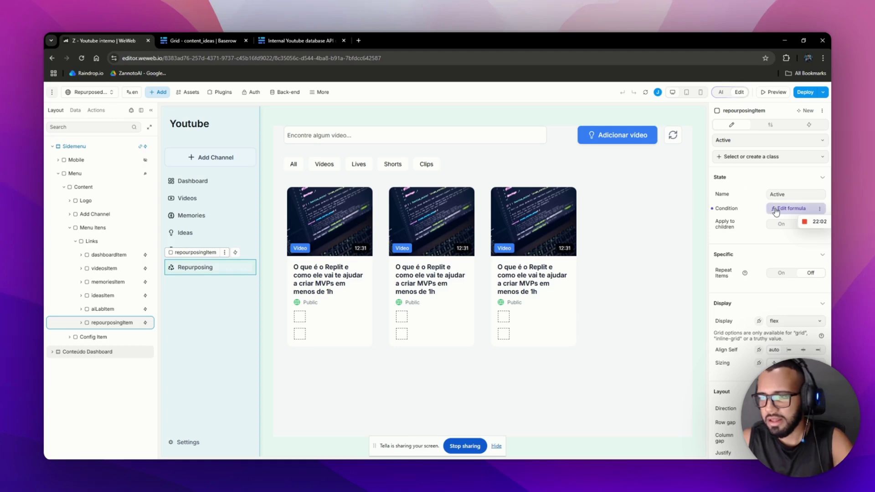
left_click(791, 208)
left_click(534, 281)
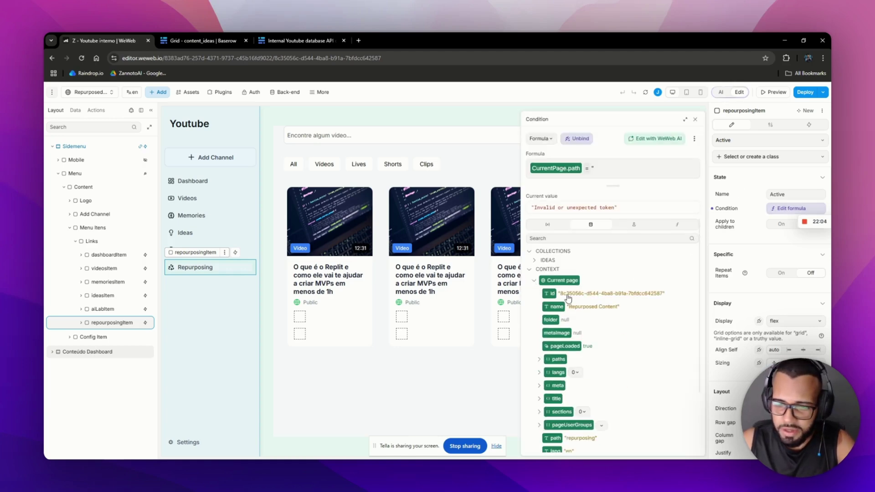
scroll(606, 317, "down", 3)
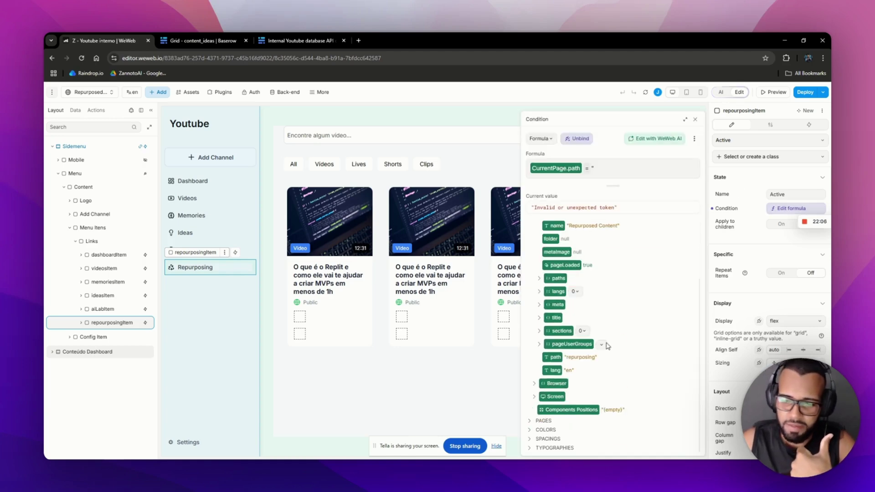
left_click(555, 358)
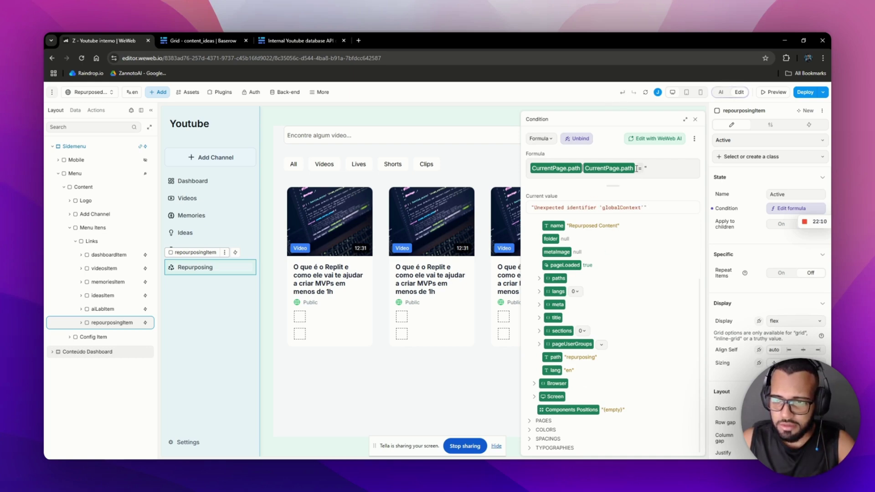
key("BackSpace")
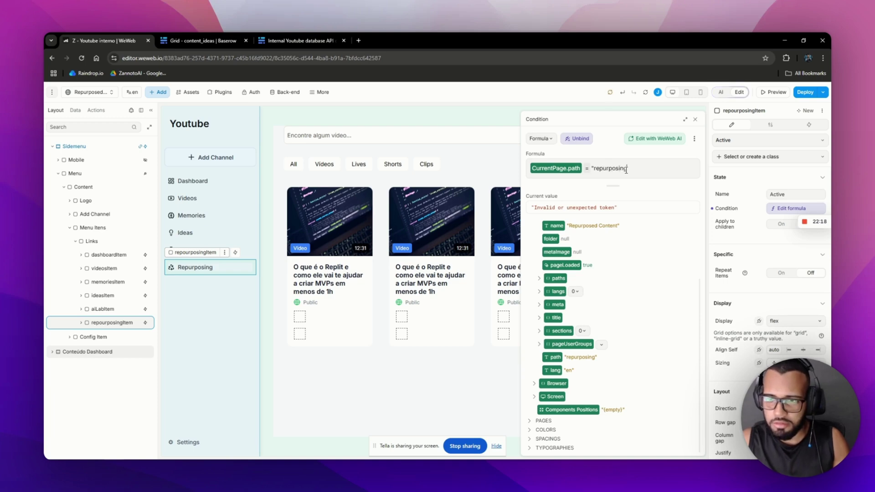
type("\"")
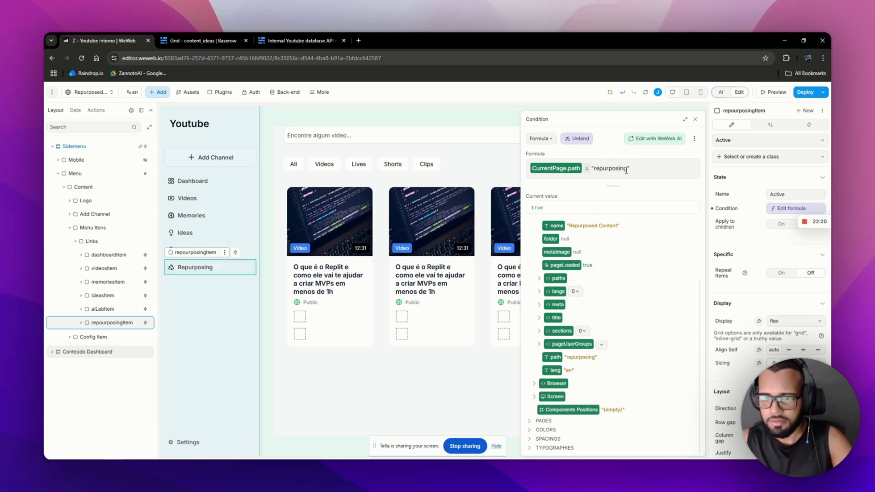
scroll(539, 295, "up", 3)
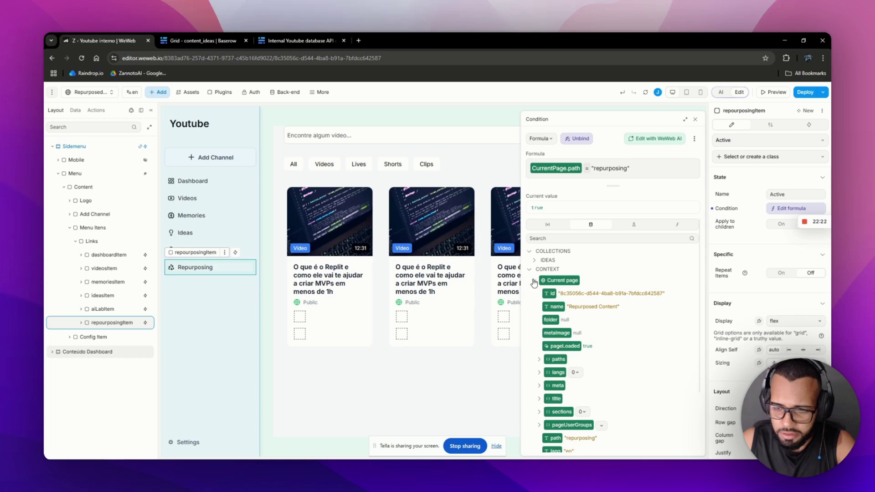
left_click(533, 280)
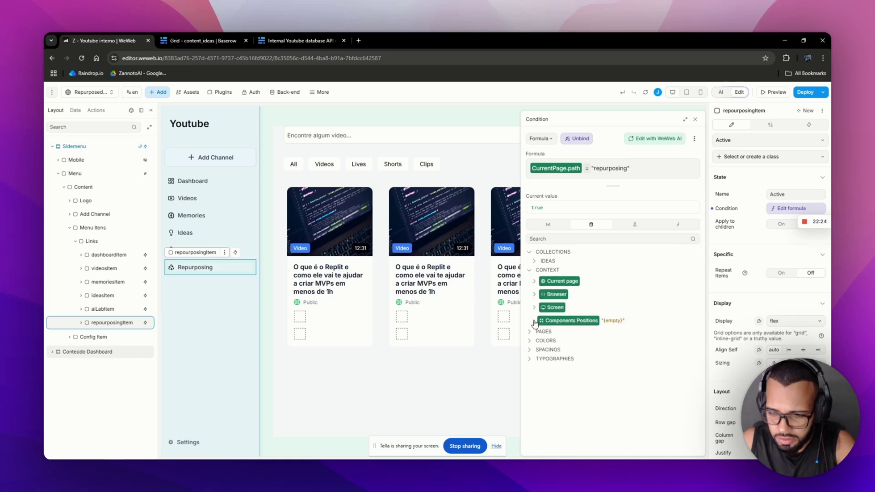
left_click(530, 333)
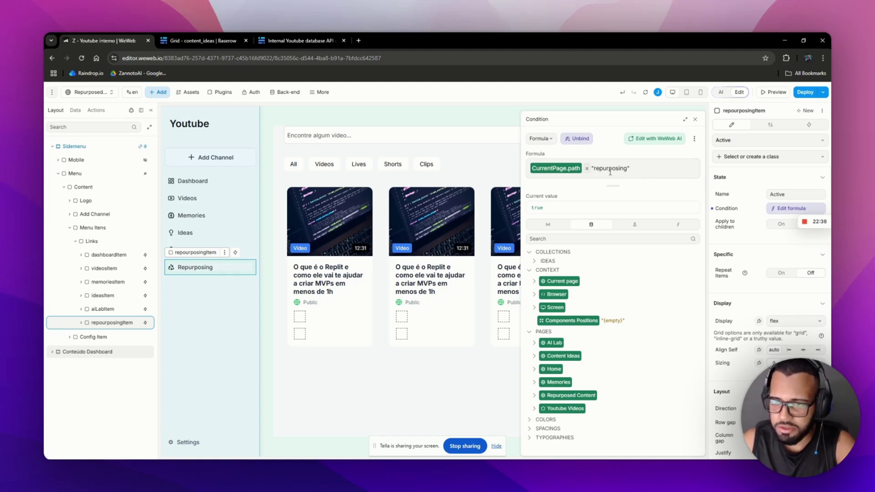
Step: Set the Repurposing item's Active background color to #F4F4F5 and preview the menu highlighting, going to the Ideas page
scroll(770, 278, "down", 10)
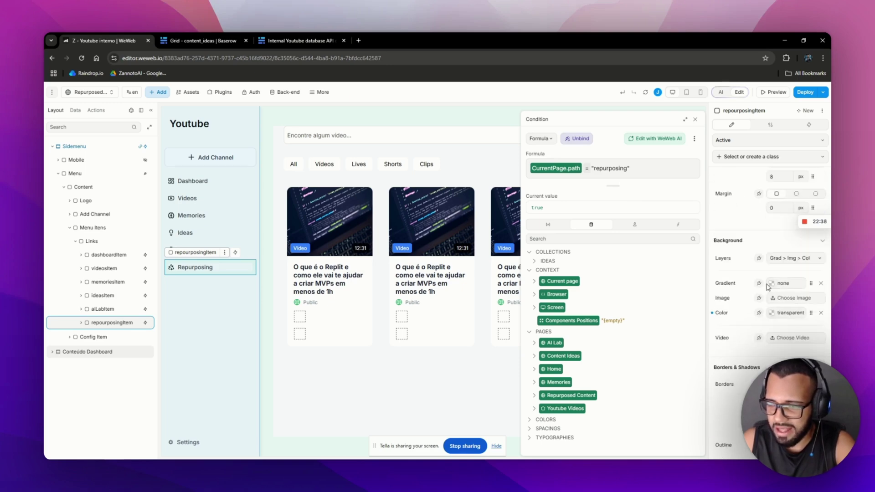
left_click(781, 313)
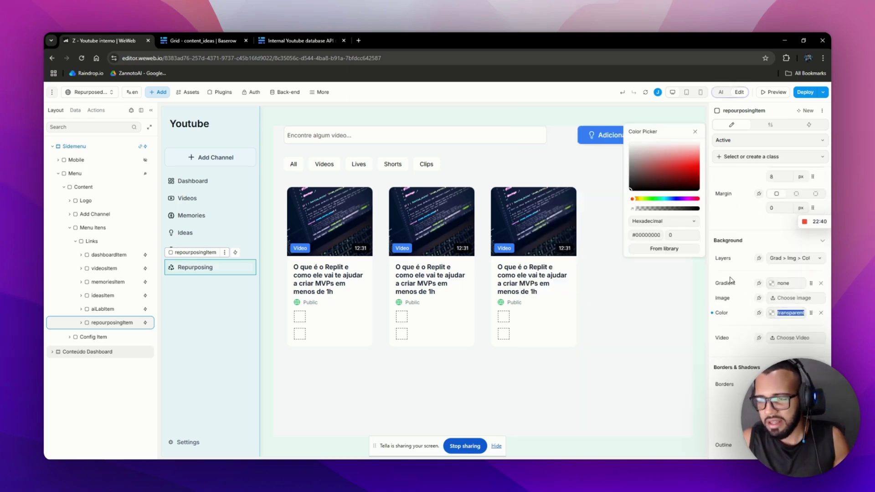
type("#F4F4F5")
left_click(650, 327)
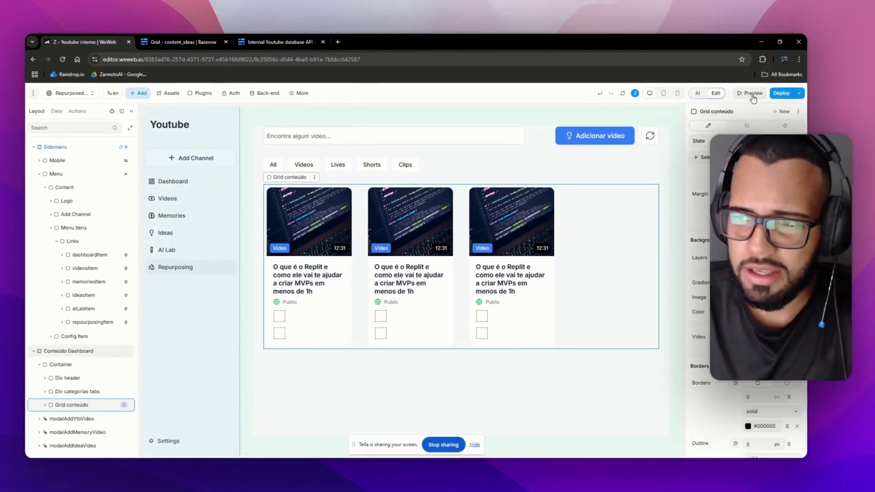
left_click(751, 94)
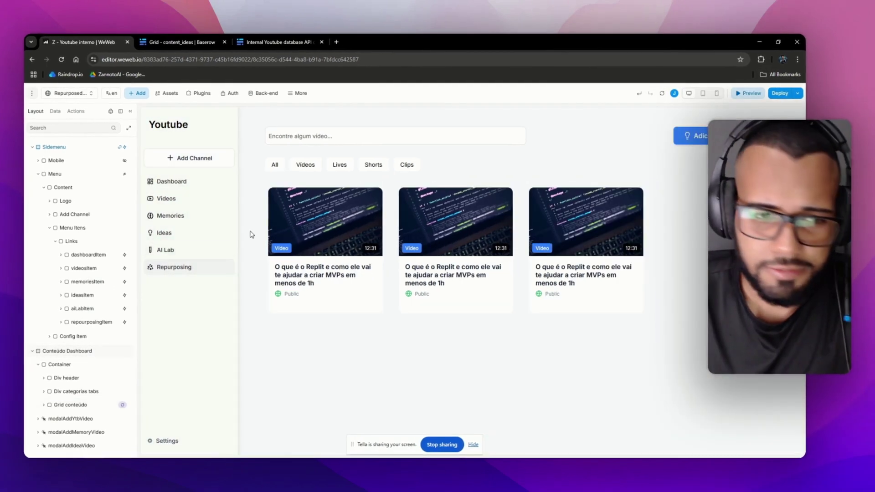
left_click(189, 233)
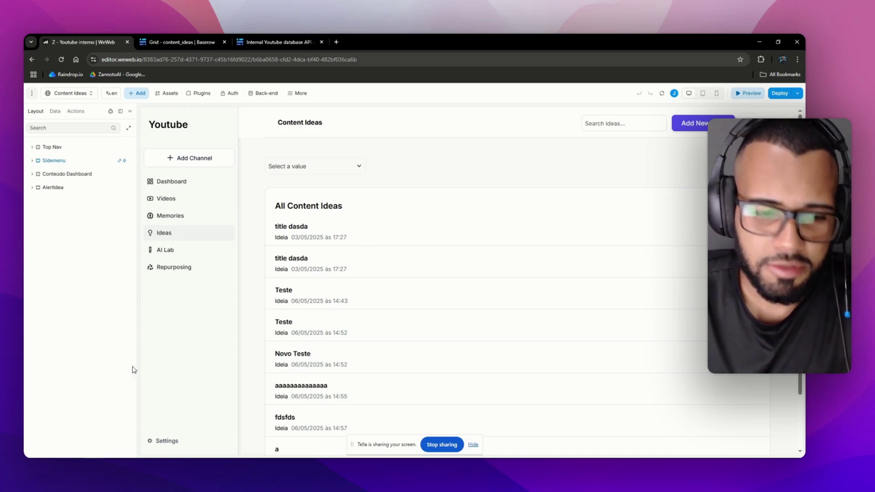
Step: Switch to the Lovable prototype and examine the list of content ideas on its Ideas page
key("alt+Tab")
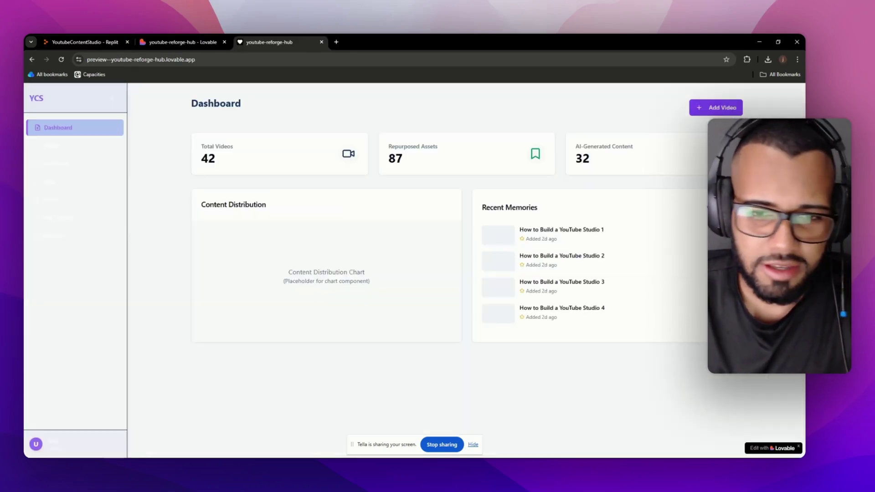
left_click(79, 188)
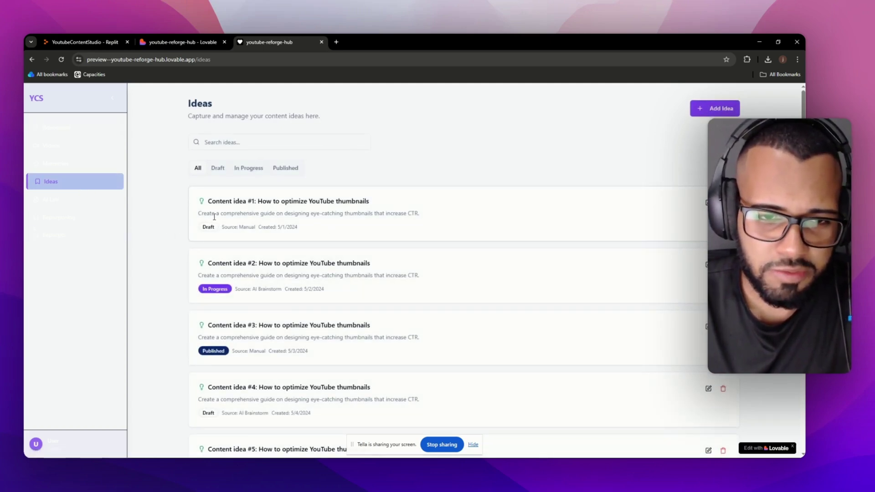
left_click_drag(214, 217, 397, 215)
left_click(336, 221)
scroll(331, 223, "down", 5)
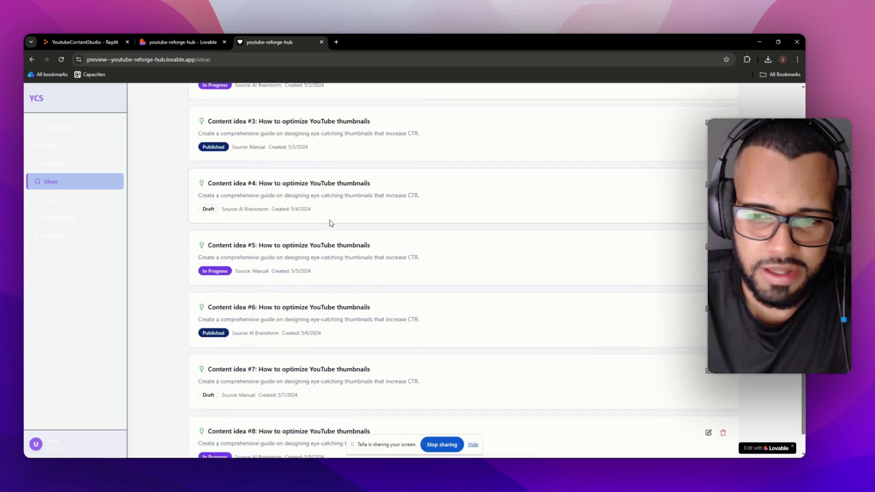
scroll(356, 210, "up", 1)
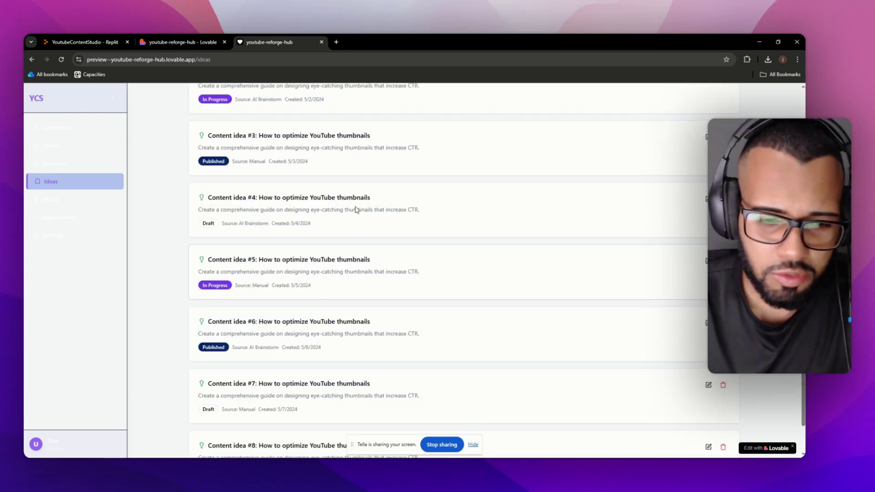
scroll(356, 210, "up", 5)
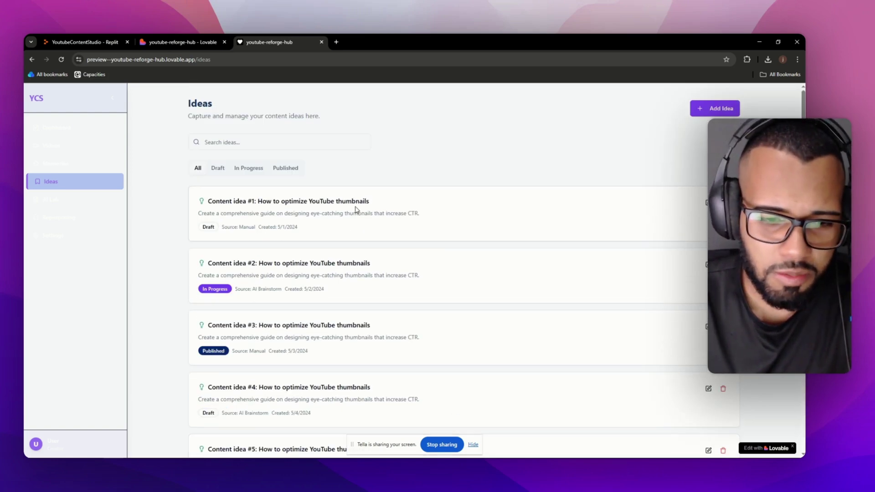
Step: Filter the Lovable ideas by Draft, In Progress, Published and All, review the full list, and return to WeWeb
left_click(218, 170)
left_click(251, 170)
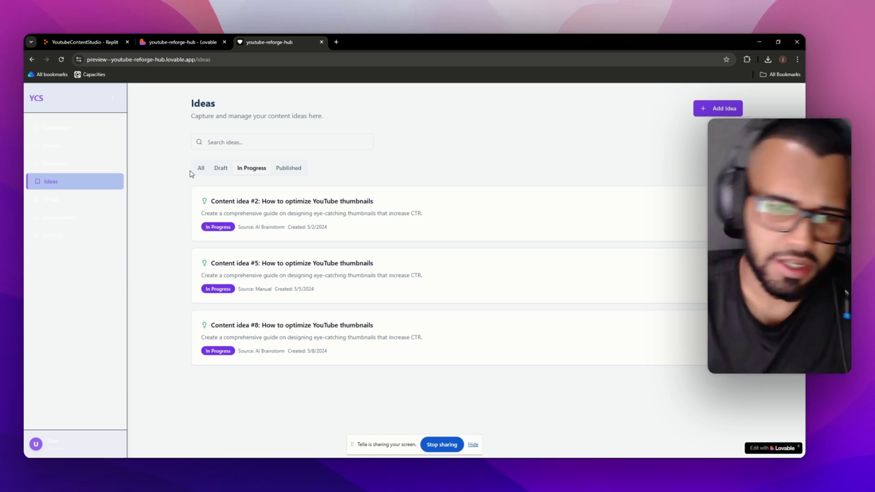
left_click(221, 168)
left_click(293, 170)
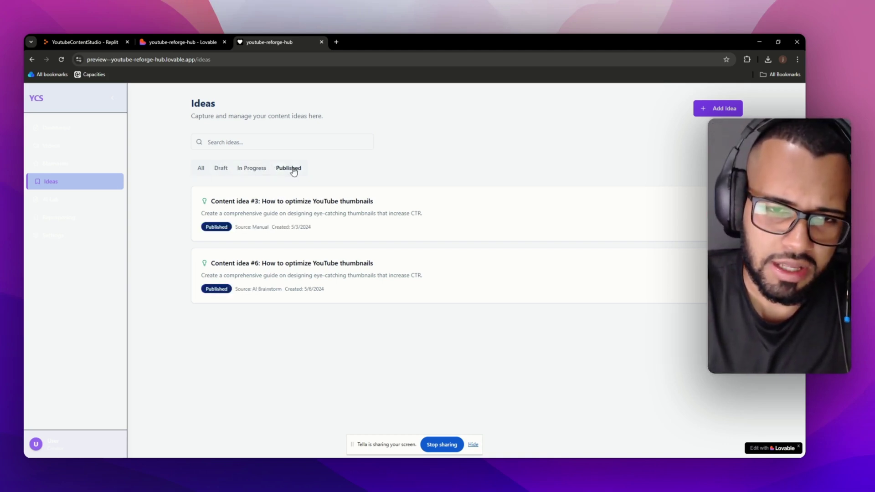
left_click(233, 170)
left_click(197, 169)
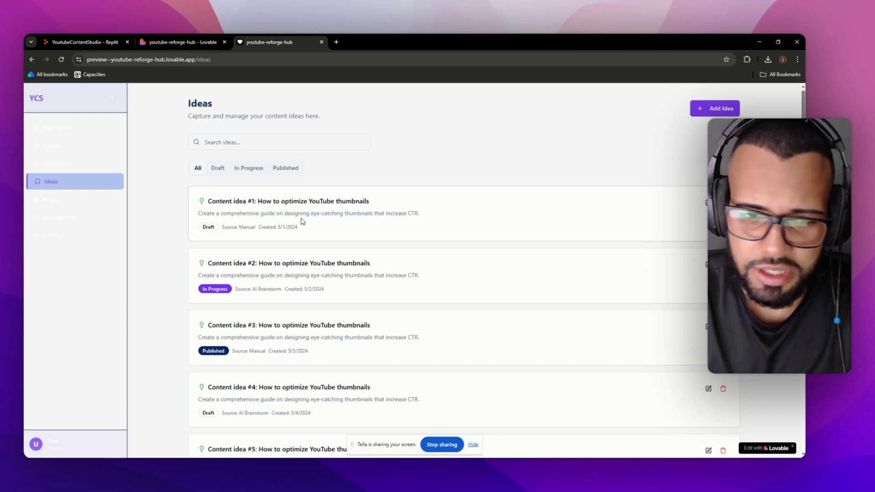
scroll(268, 187, "down", 5)
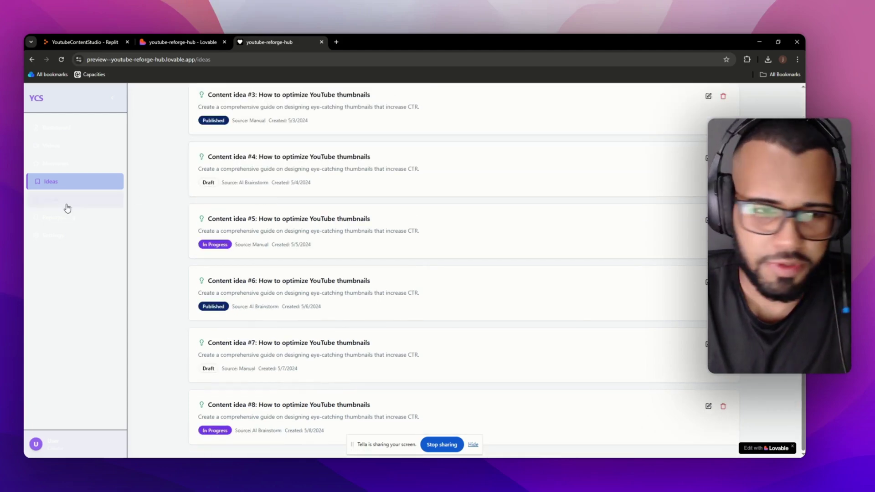
left_click(758, 40)
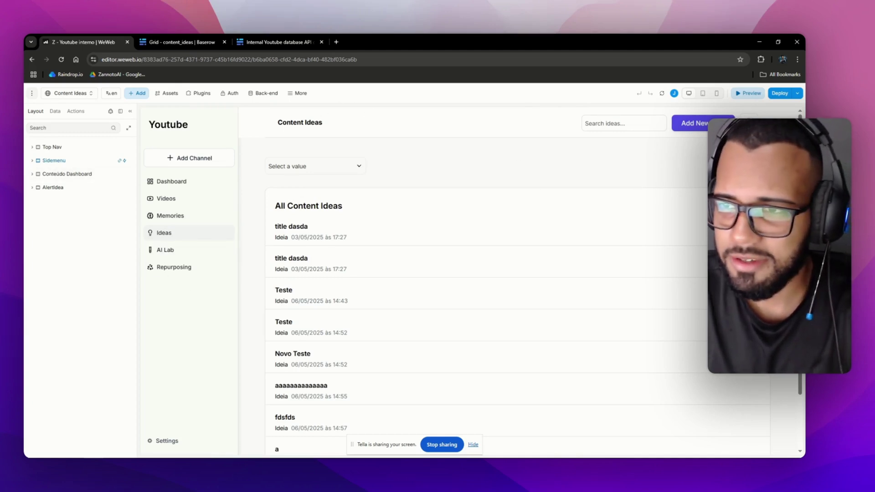
Step: Review the full list of content ideas in WeWeb, visit the Videos page and return to the Ideas page
scroll(739, 116, "down", 2)
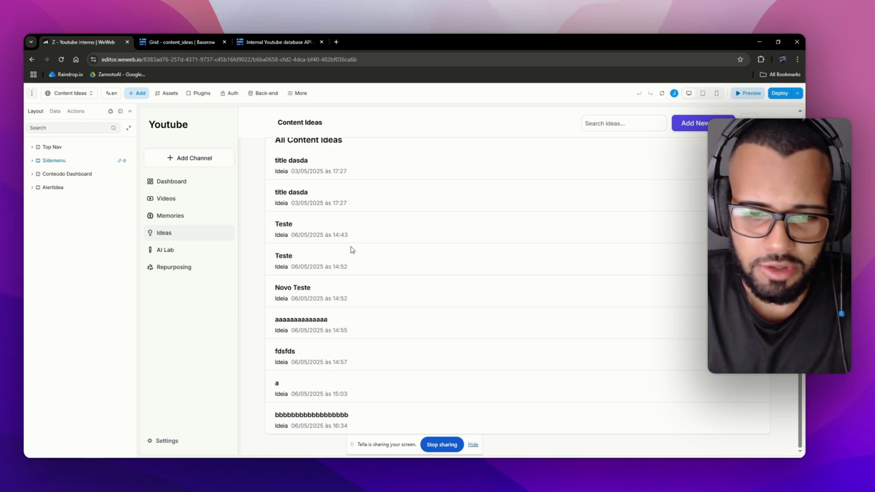
scroll(305, 251, "up", 2)
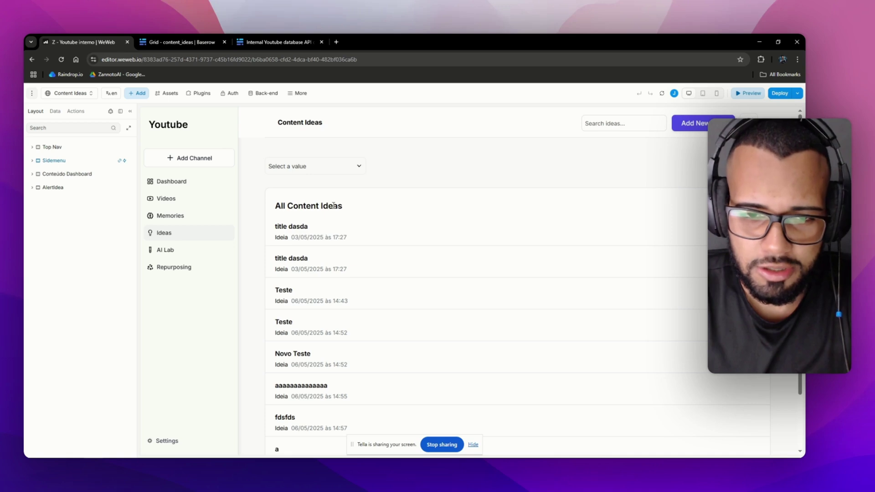
scroll(340, 250, "down", 2)
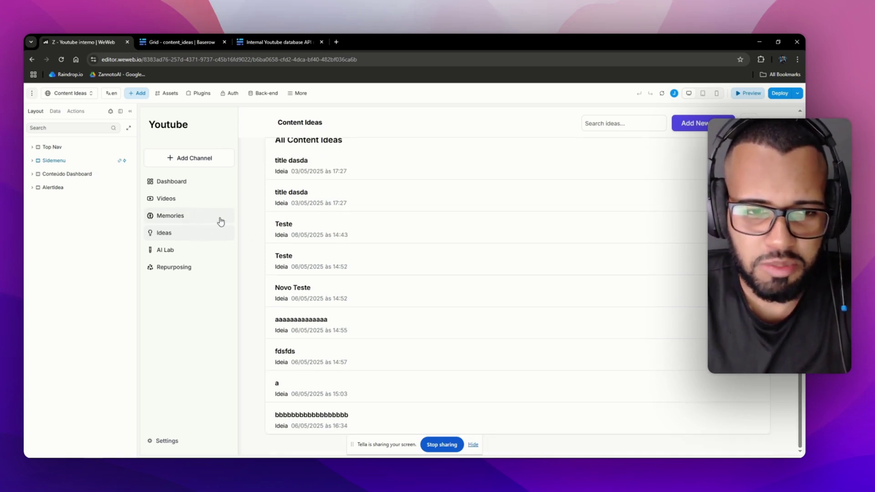
left_click(184, 200)
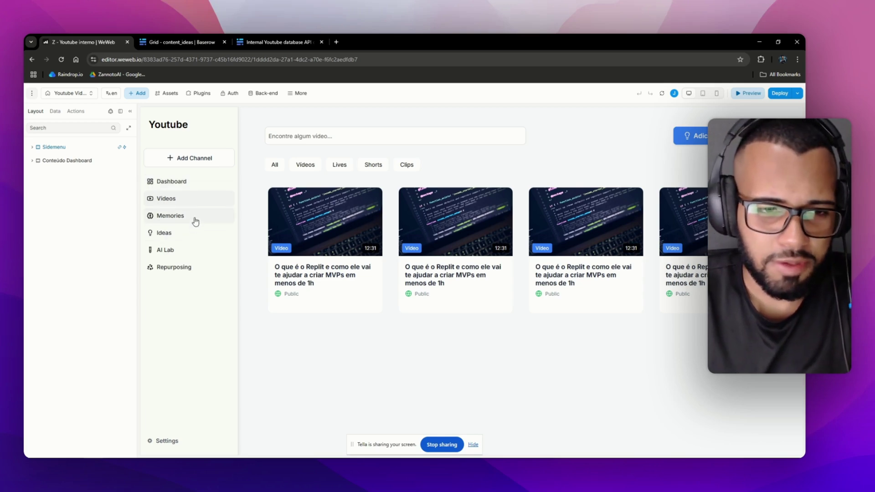
left_click(177, 234)
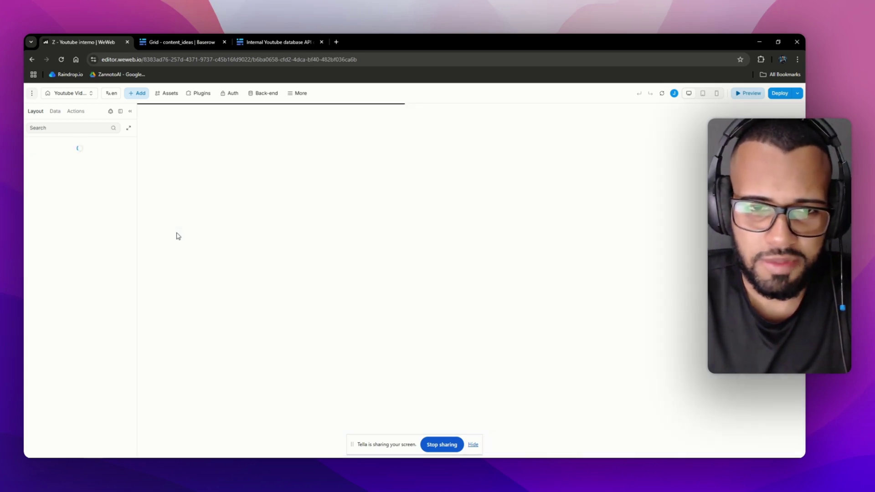
Step: Compare the rows of the content_ideas table in Baserow with the WeWeb Ideas page
left_click(196, 41)
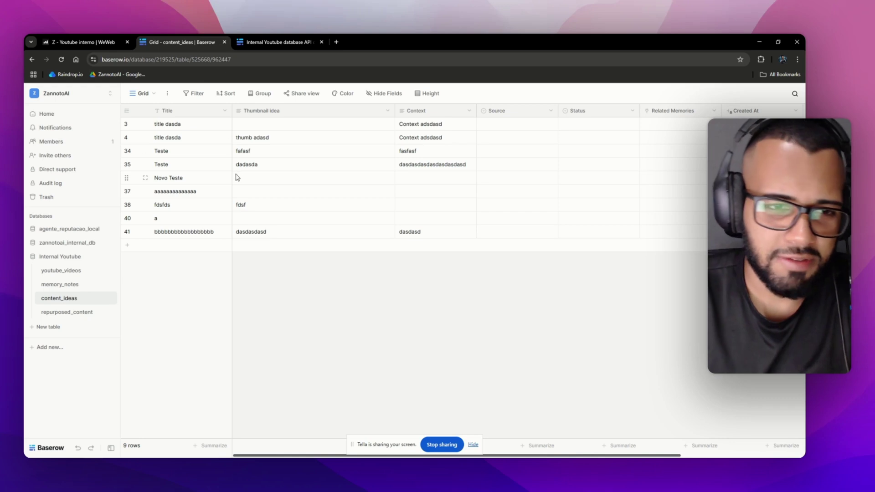
left_click(82, 42)
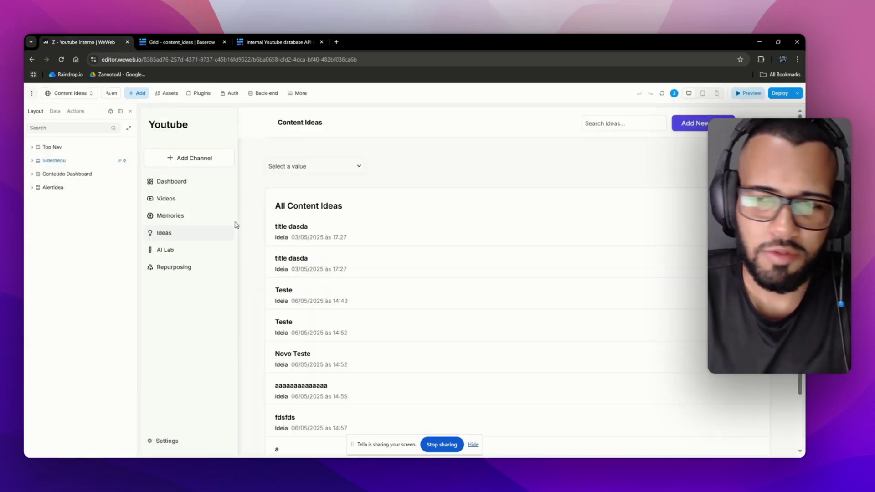
left_click(180, 42)
left_click(111, 42)
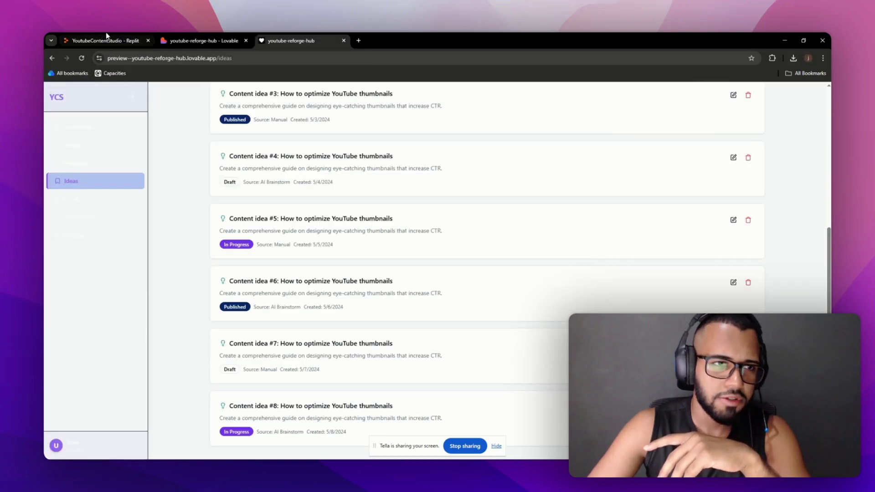
Step: Switch to the Replit YoutubeContentStudio project and examine the code in drizzle.config.ts
left_click(106, 37)
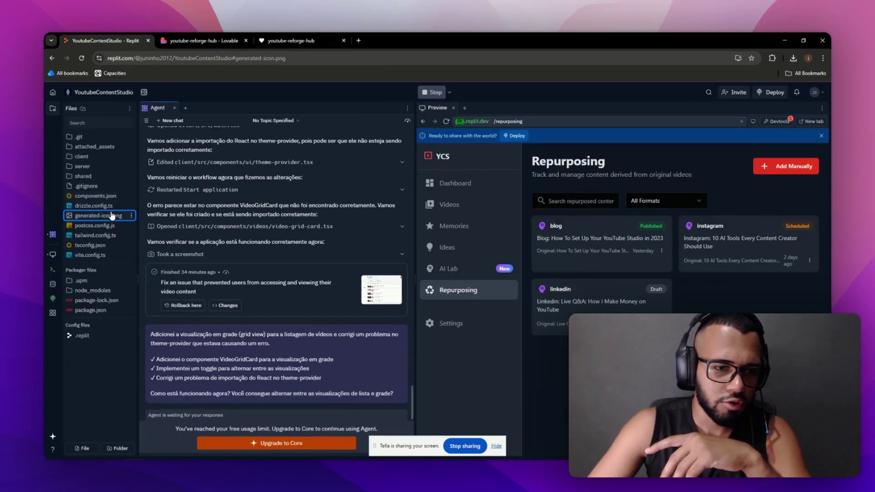
left_click(96, 206)
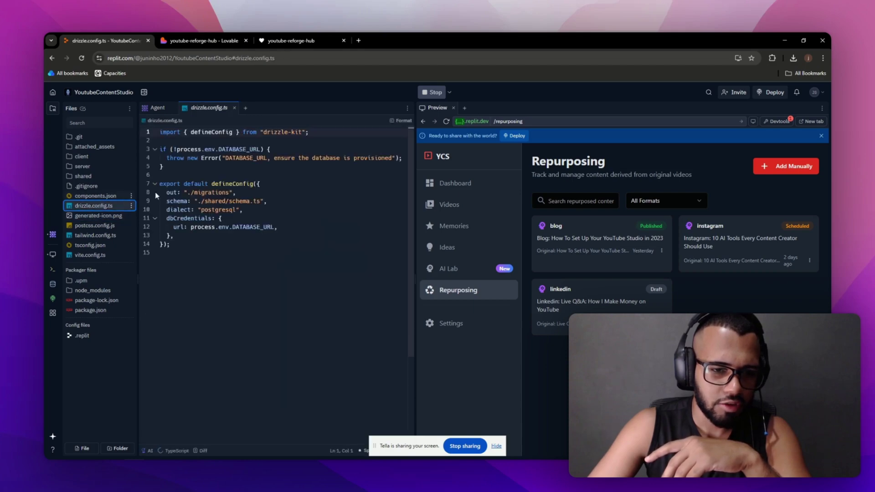
left_click_drag(155, 192, 169, 158)
Step: Examine the compiler options in Replit's tsconfig.json, close the file and return to the WeWeb Ideas page
left_click(90, 245)
left_click(228, 269)
left_click_drag(228, 270, 218, 175)
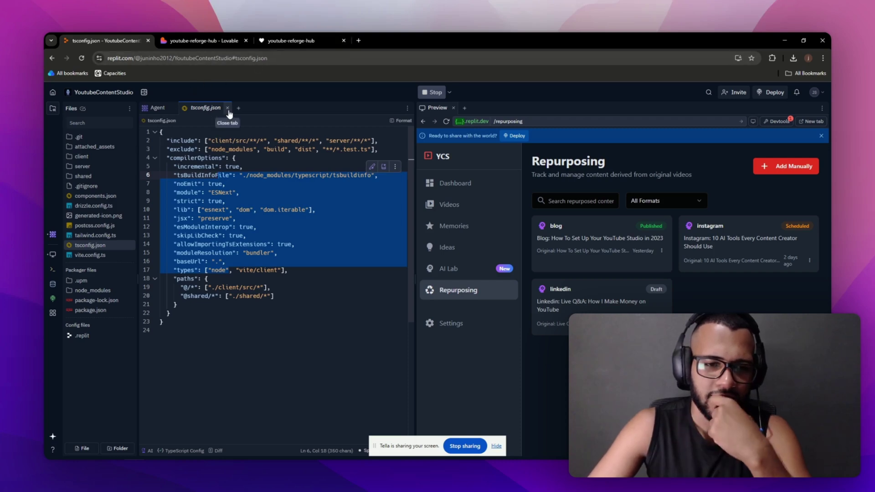
left_click(228, 108)
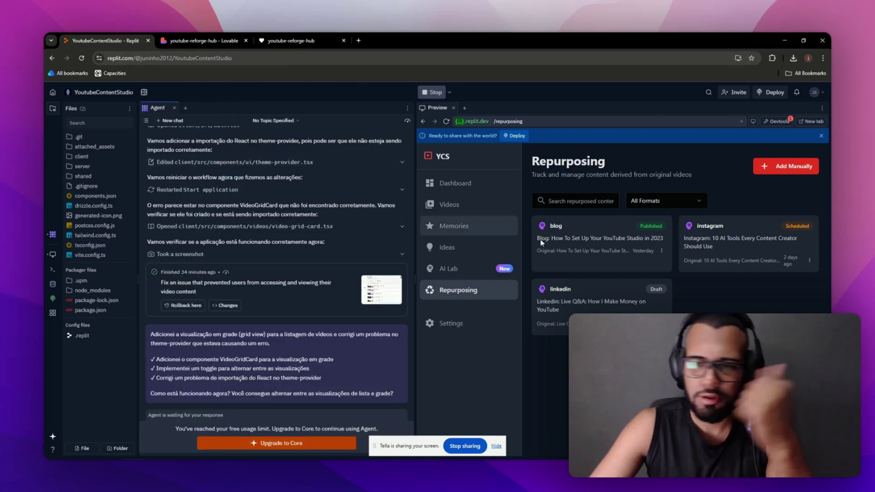
left_click(784, 41)
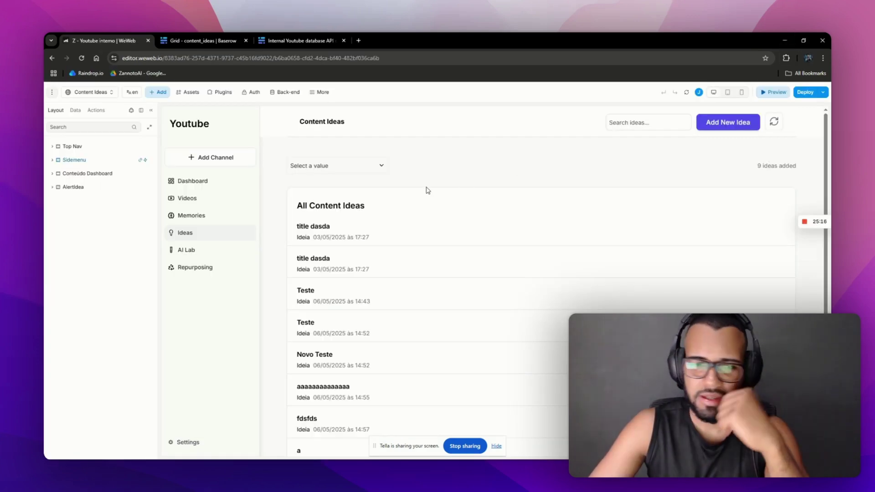